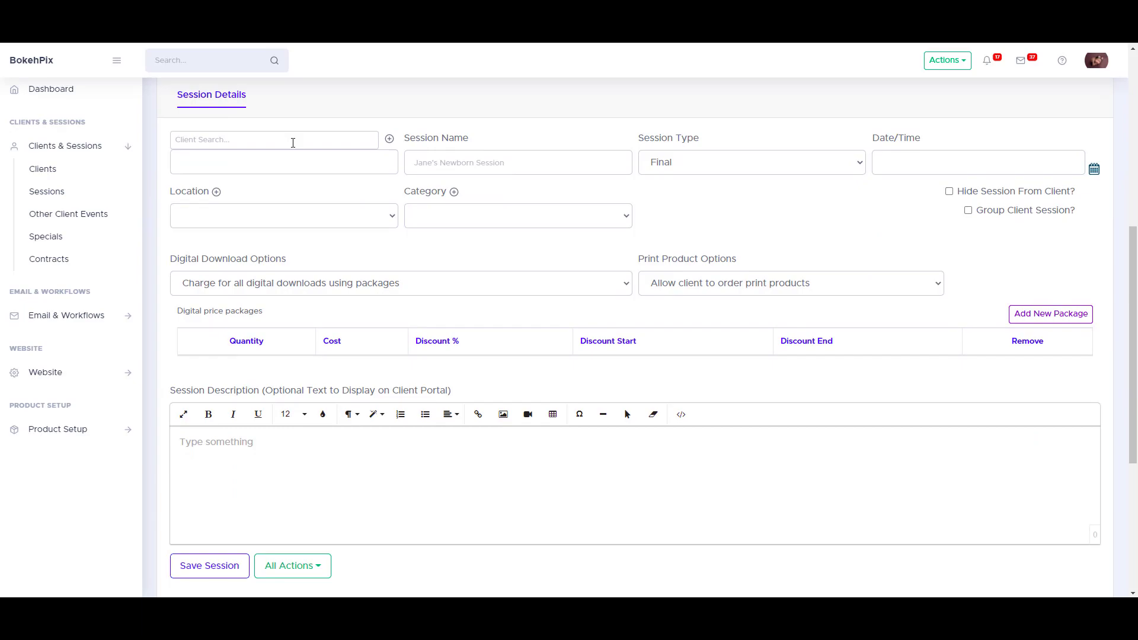
Step: Assign the existing client to the new session and name it "New Outdoor Proof Session"
click(293, 143)
text(cor)
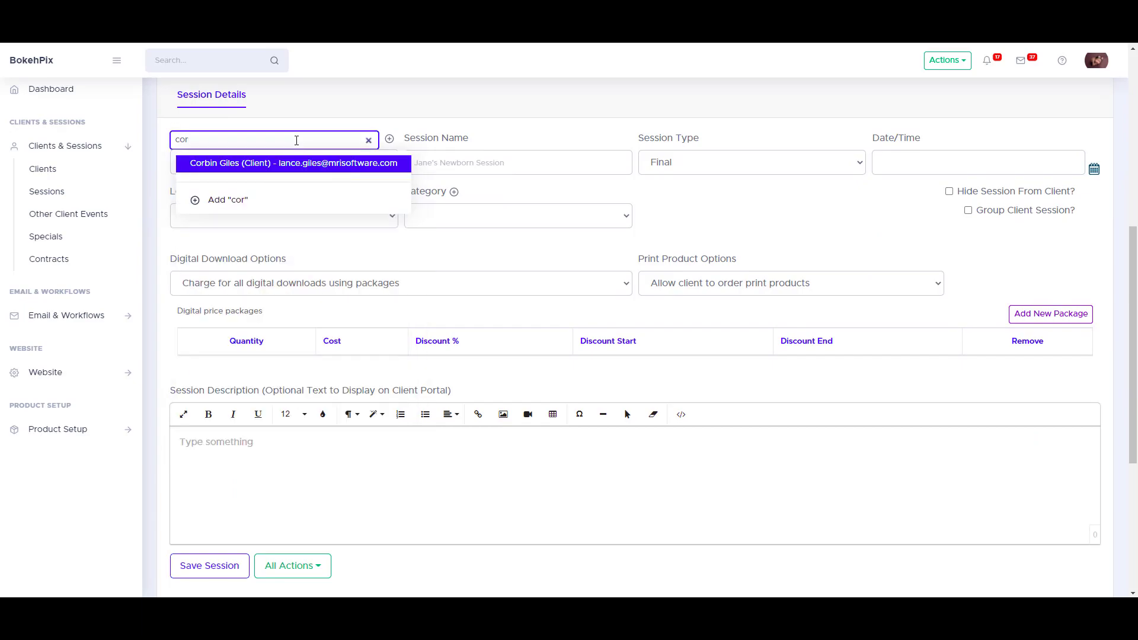
key(Return)
click(522, 168)
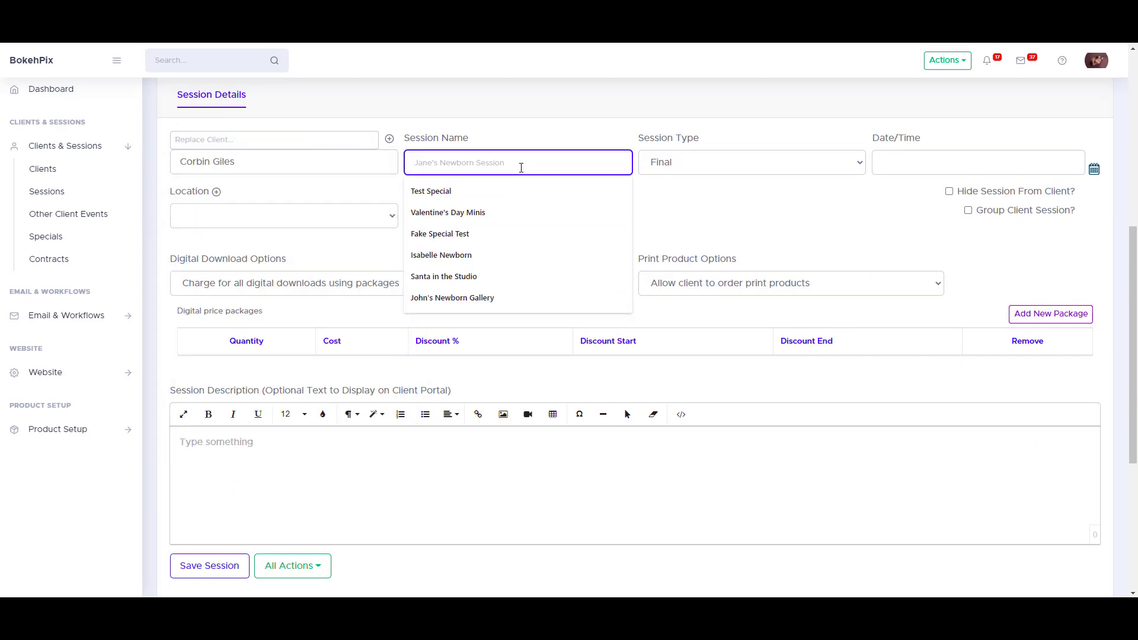
text(New Ou)
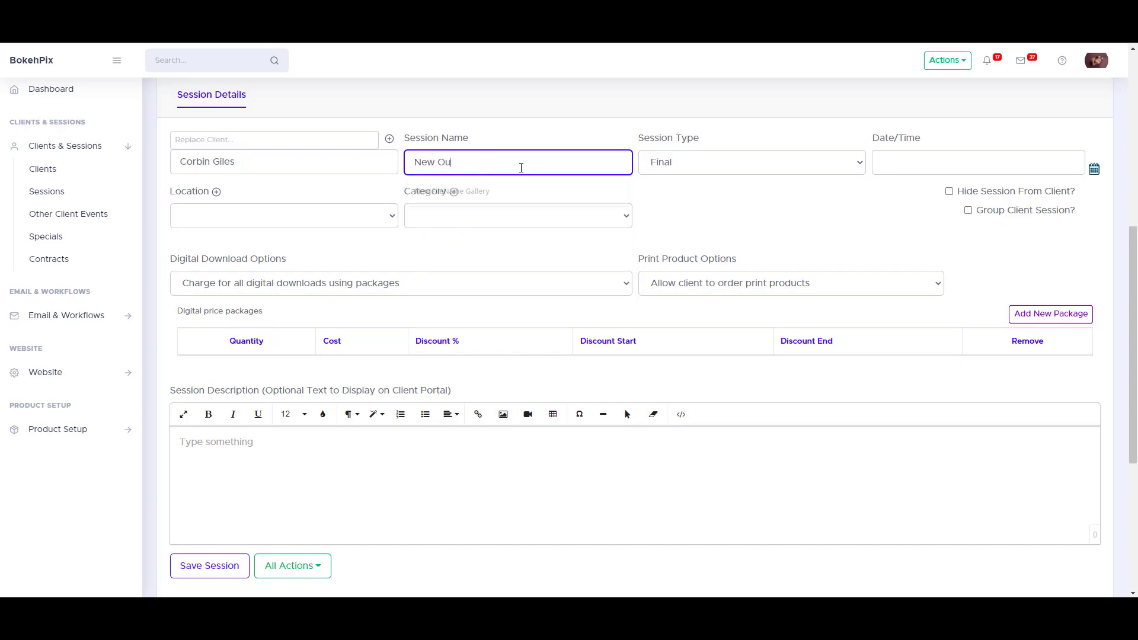
text(tdoor Proof Session)
Step: Set the session type to Proof and schedule the session for 08/24/2021 at 11:00 AM
click(668, 167)
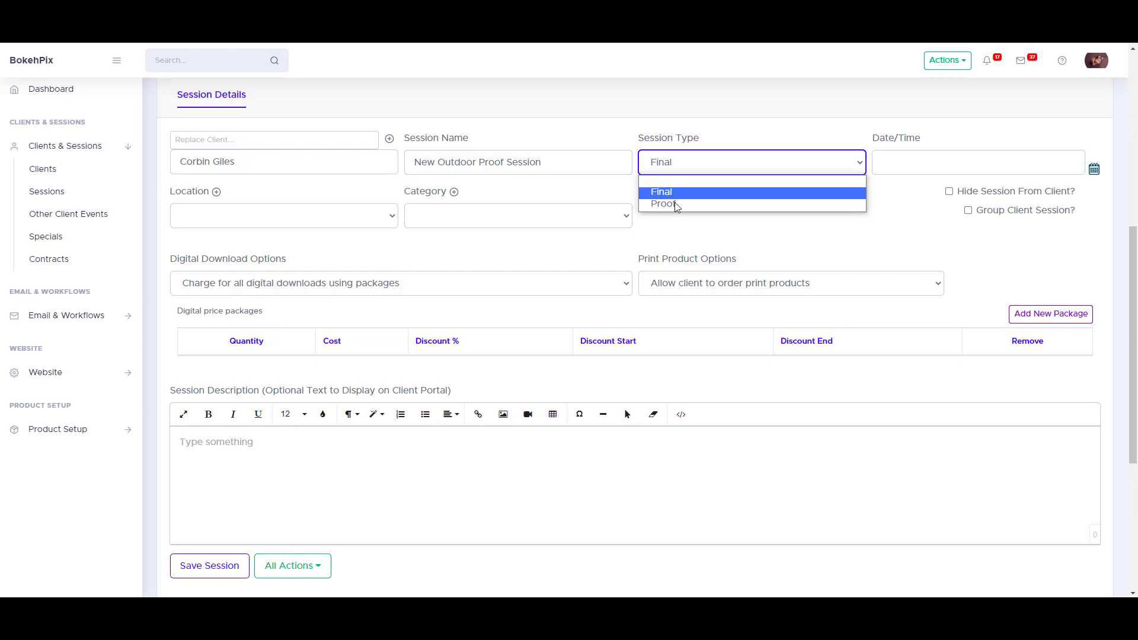
click(680, 204)
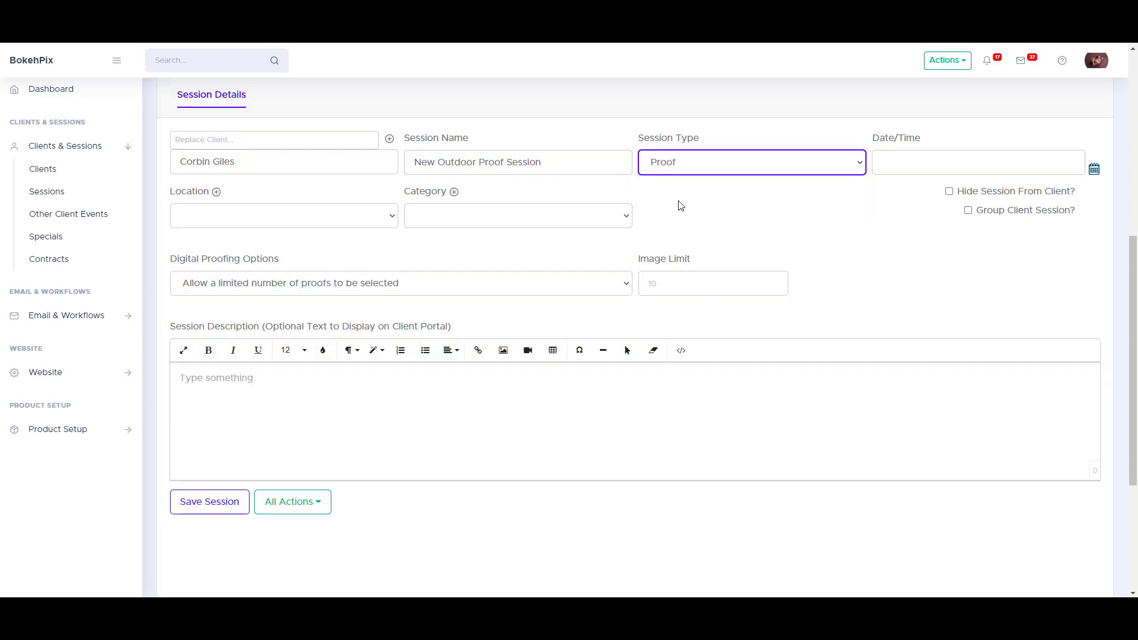
click(948, 162)
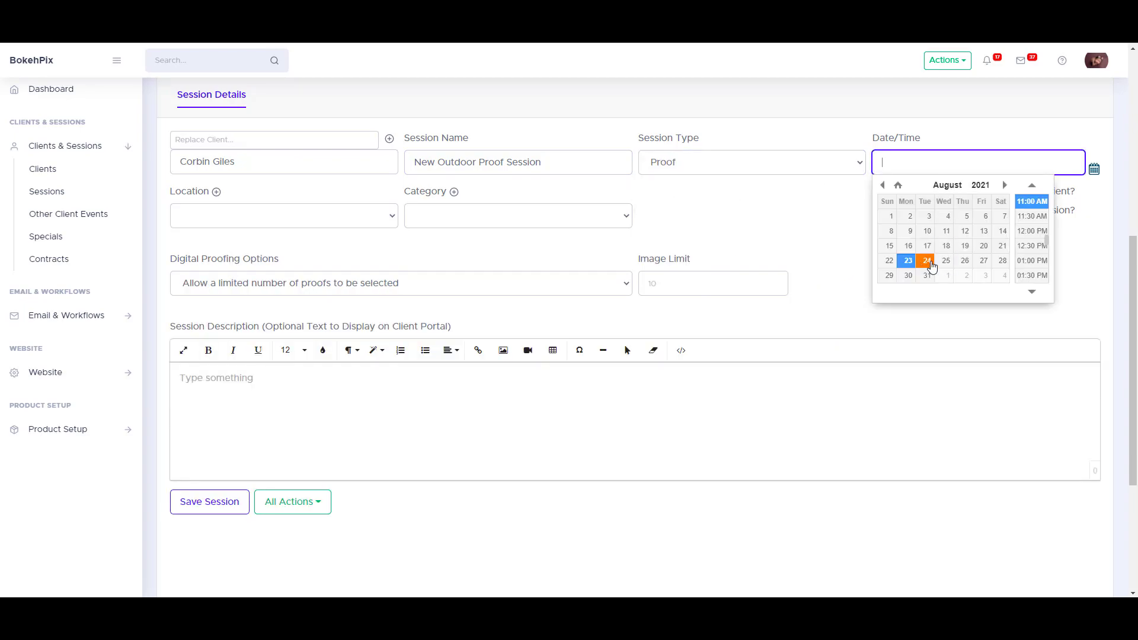
click(927, 261)
click(971, 163)
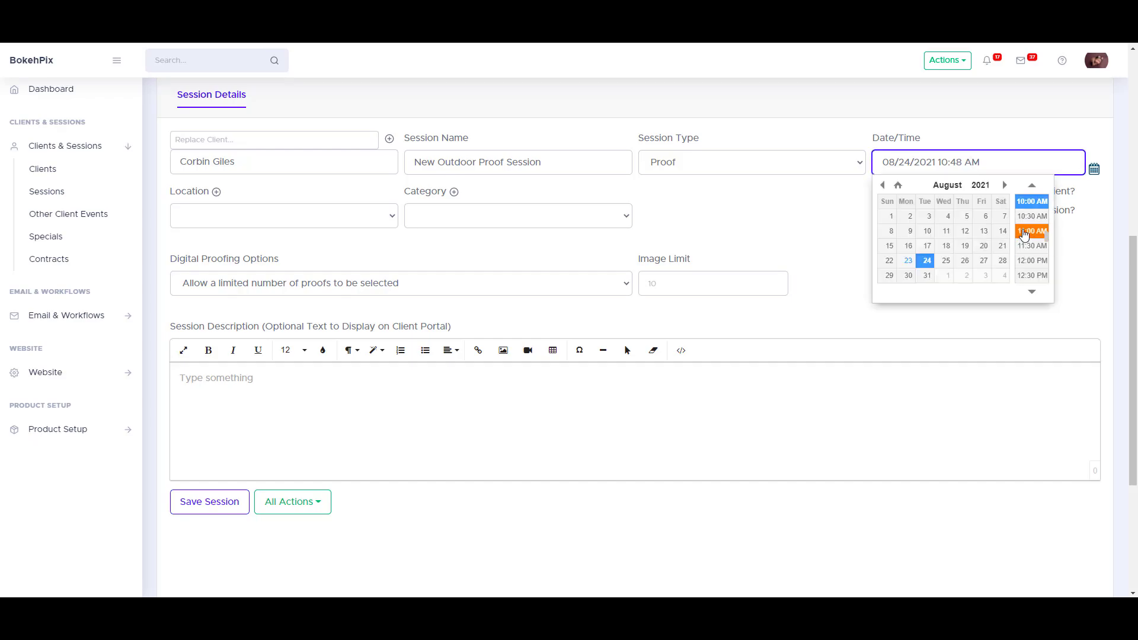
click(1033, 233)
Step: Set the session's location to Lavender Fields and its category to Outdoor Family
click(224, 217)
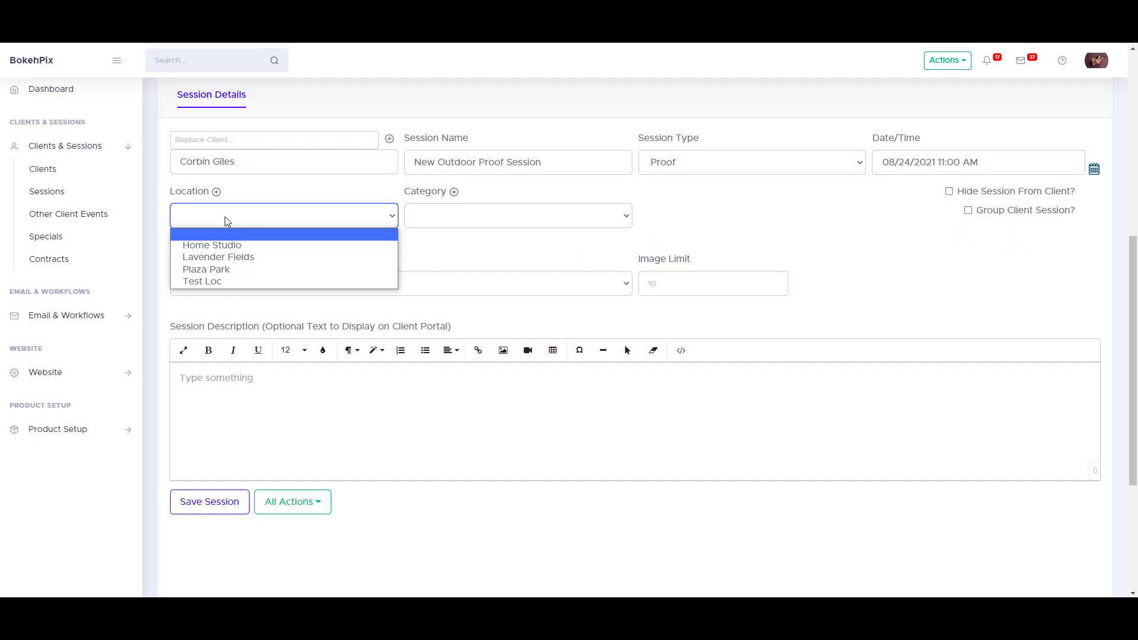
click(223, 255)
click(441, 218)
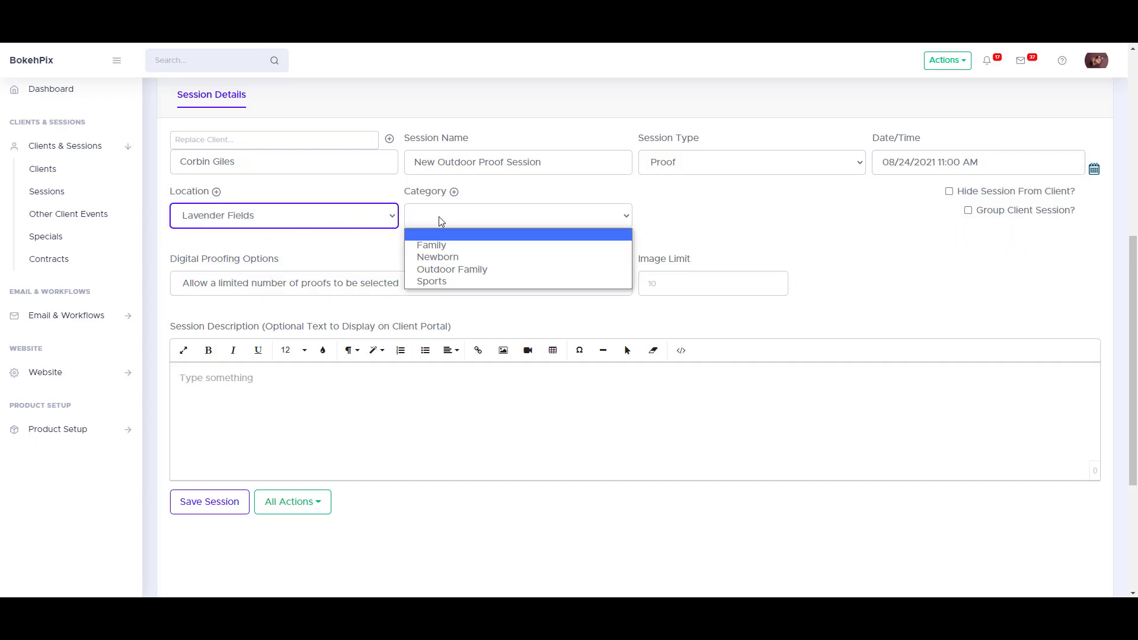
click(449, 270)
Step: Limit selectable proofs to 5 images with a charge for additional requested proofs, and save the session
click(250, 284)
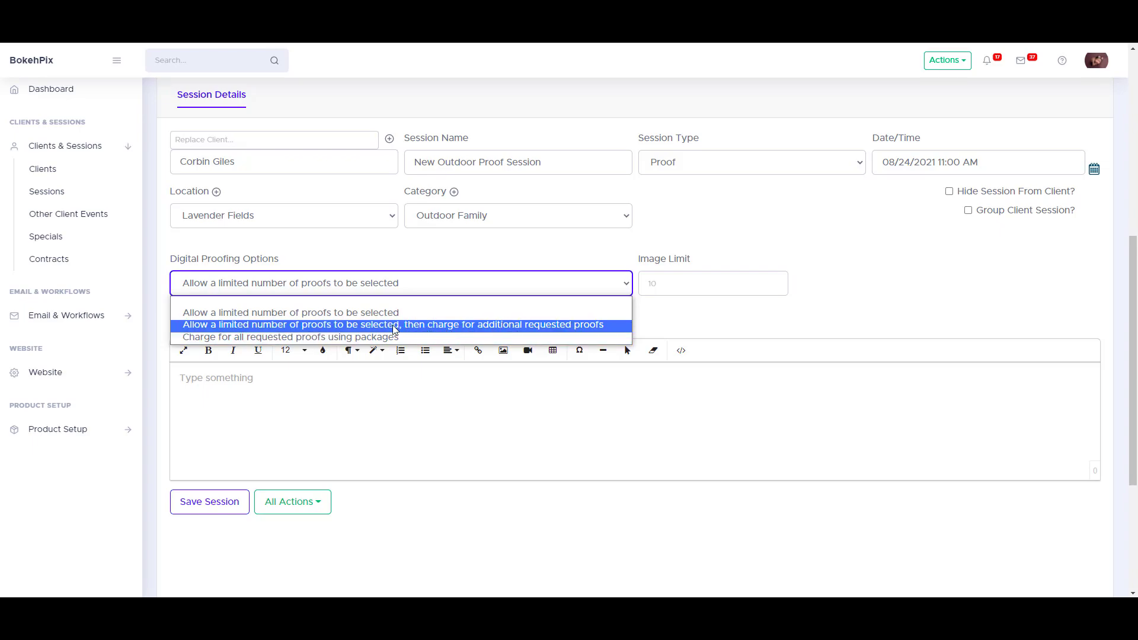
click(347, 326)
click(681, 284)
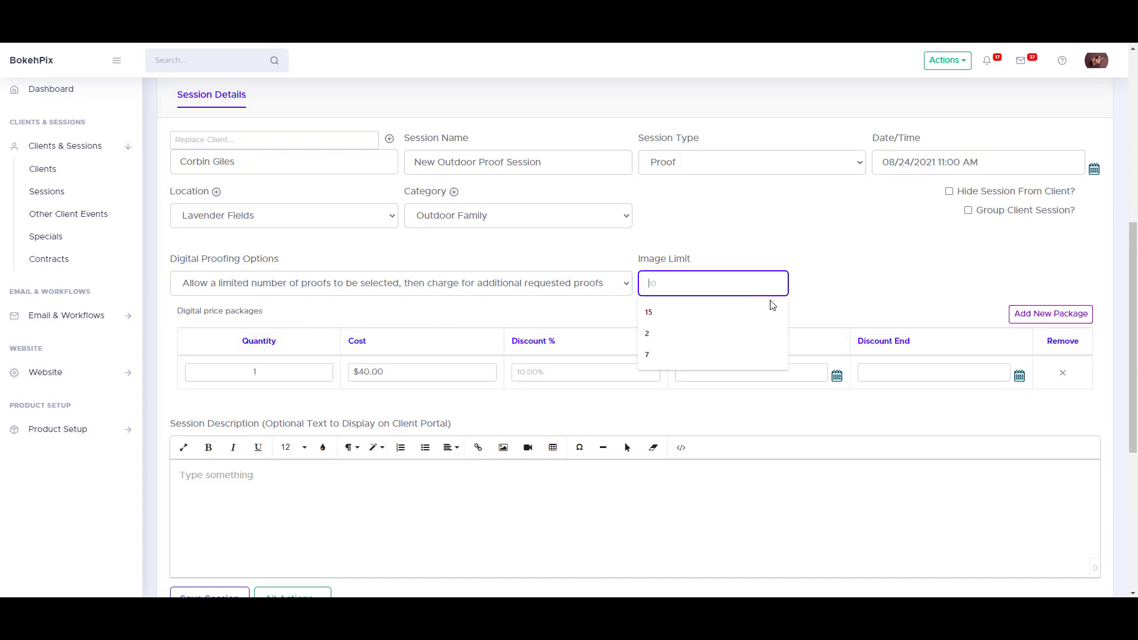
text(5)
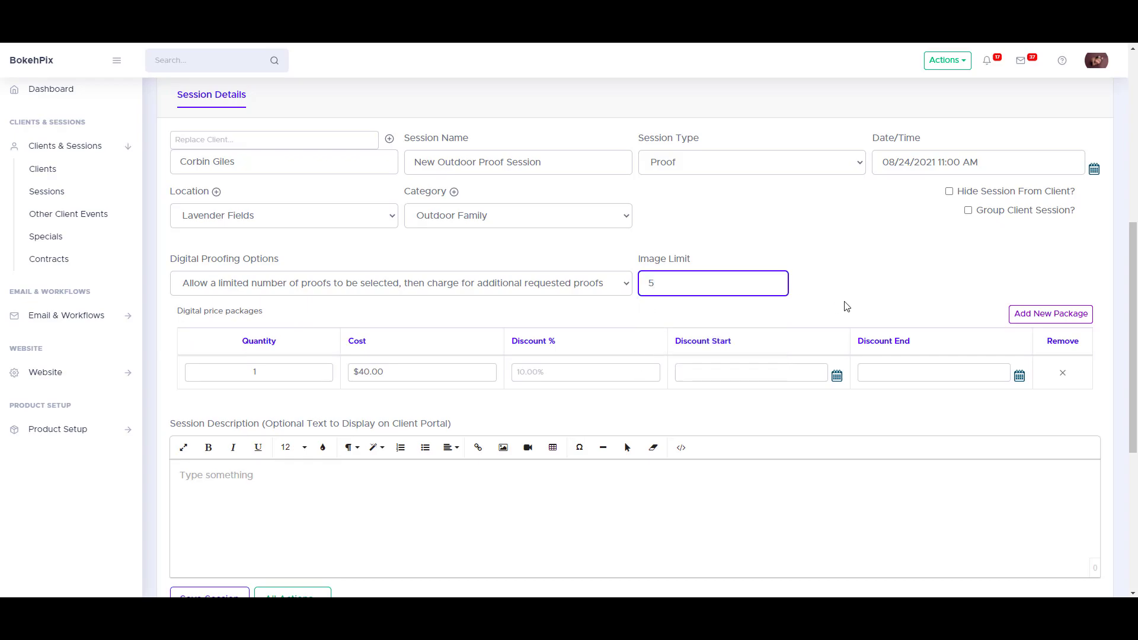
click(375, 370)
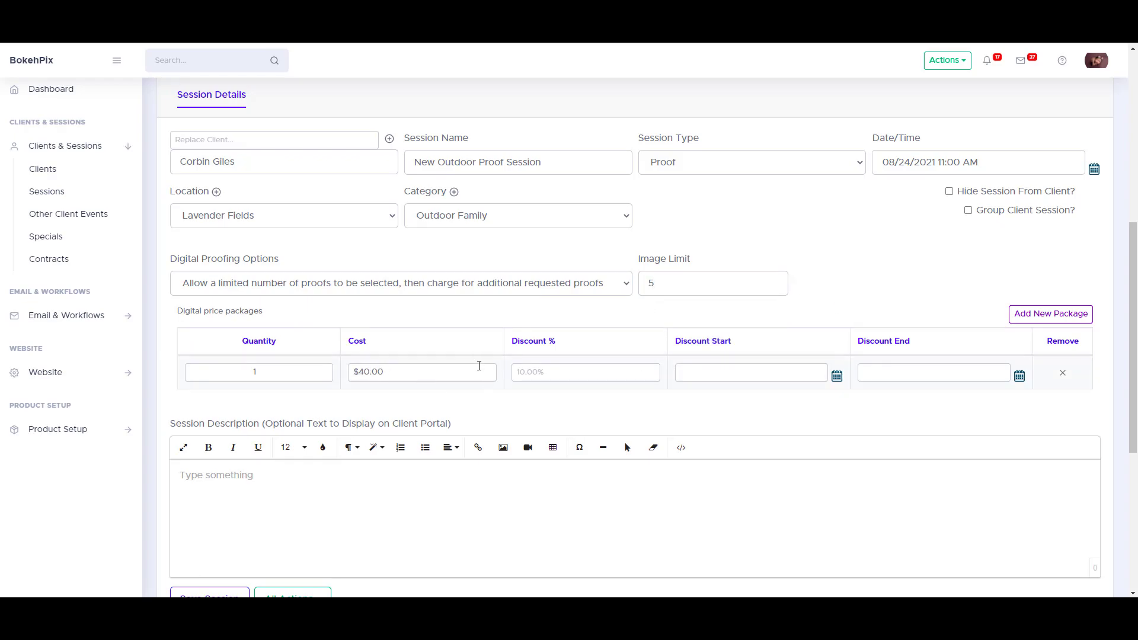
scroll(490, 370, down, 1)
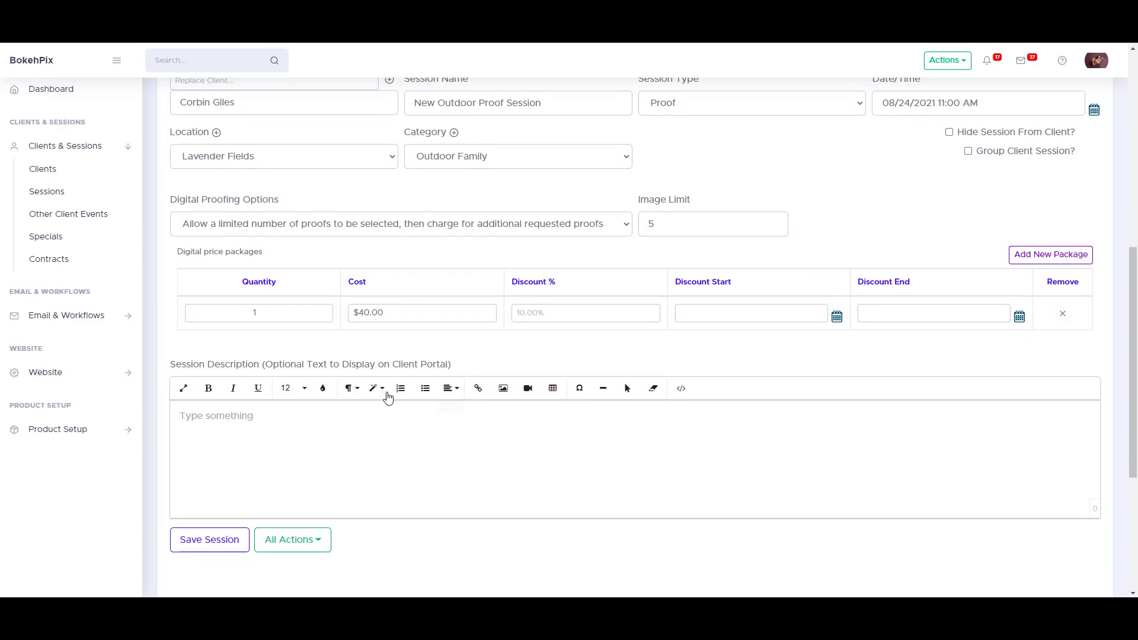
click(208, 540)
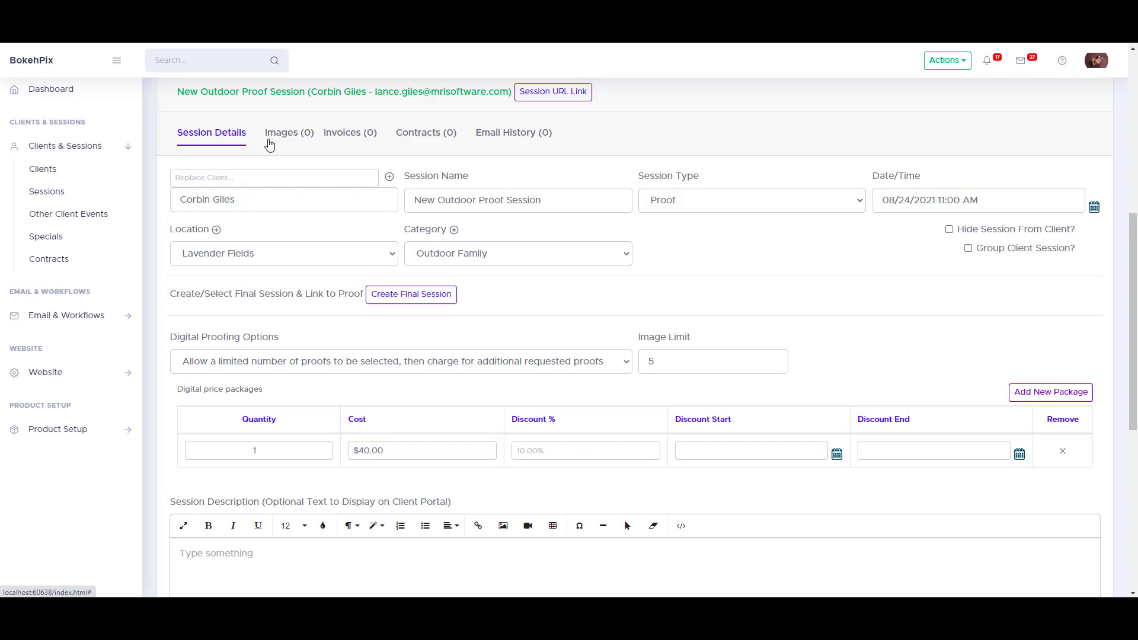
click(348, 138)
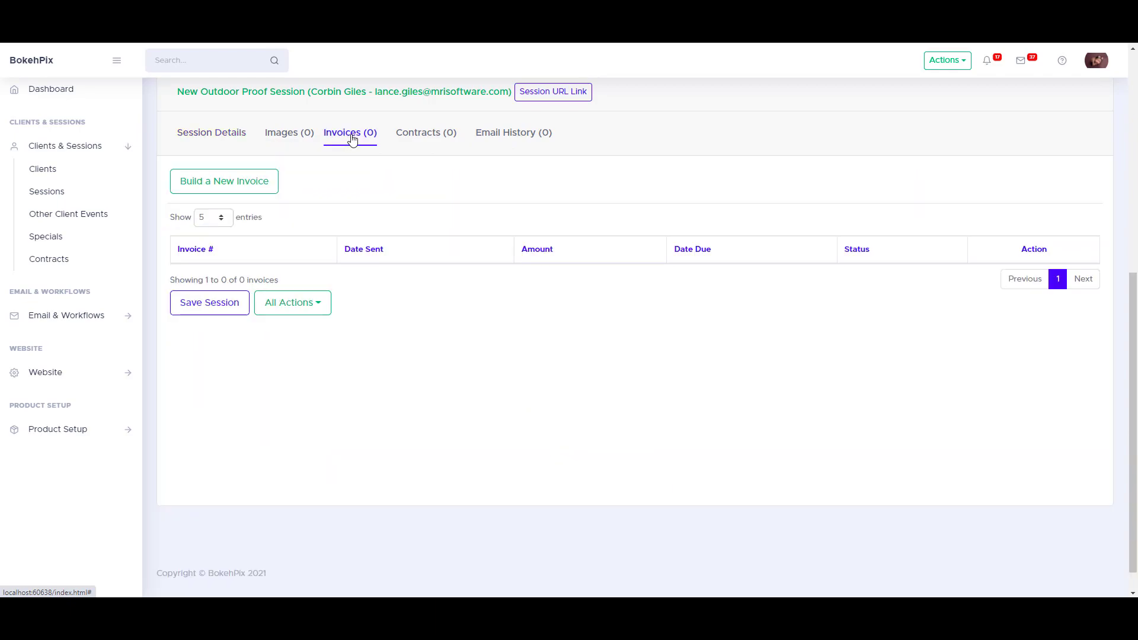
click(435, 132)
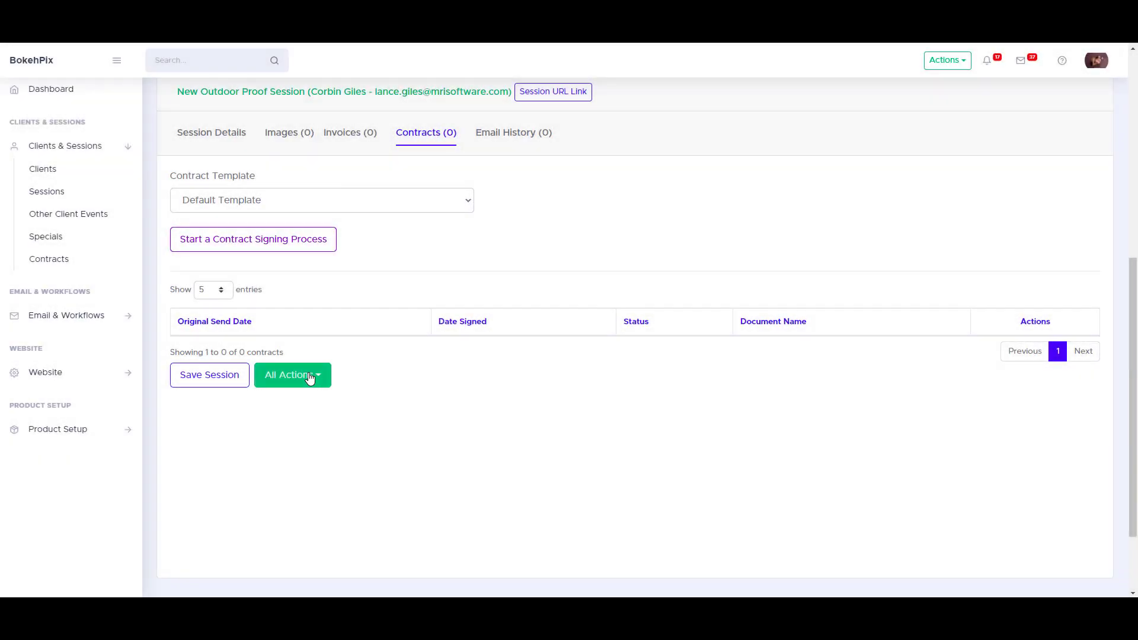
click(310, 378)
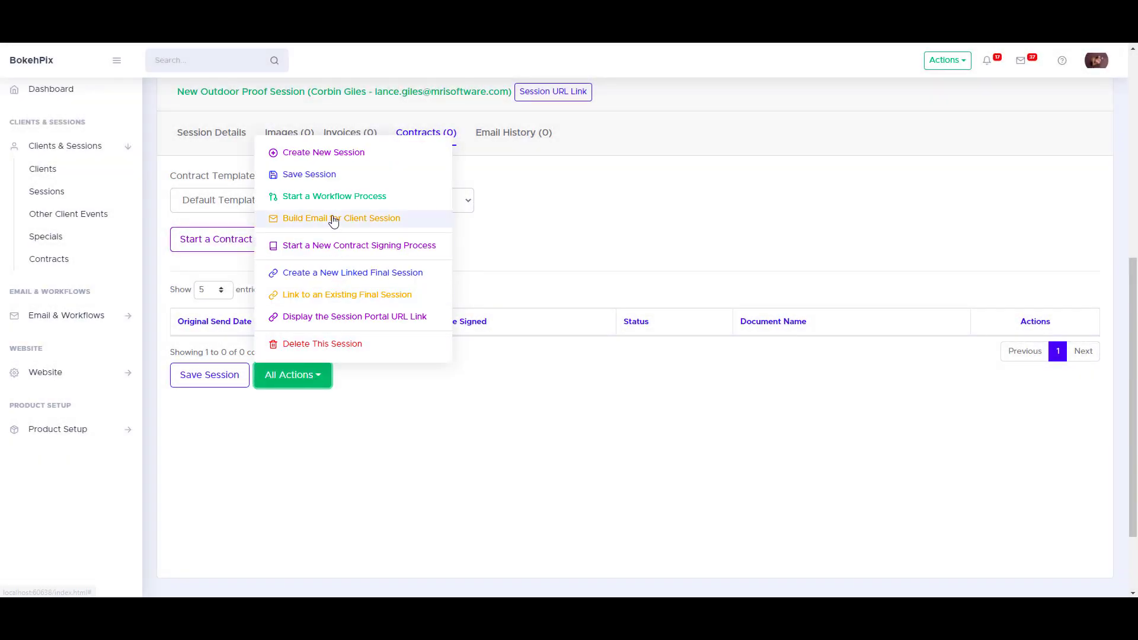
click(362, 219)
Step: Build a new invoice for the session and add the client's first name to the "Thank You!" memo
click(350, 133)
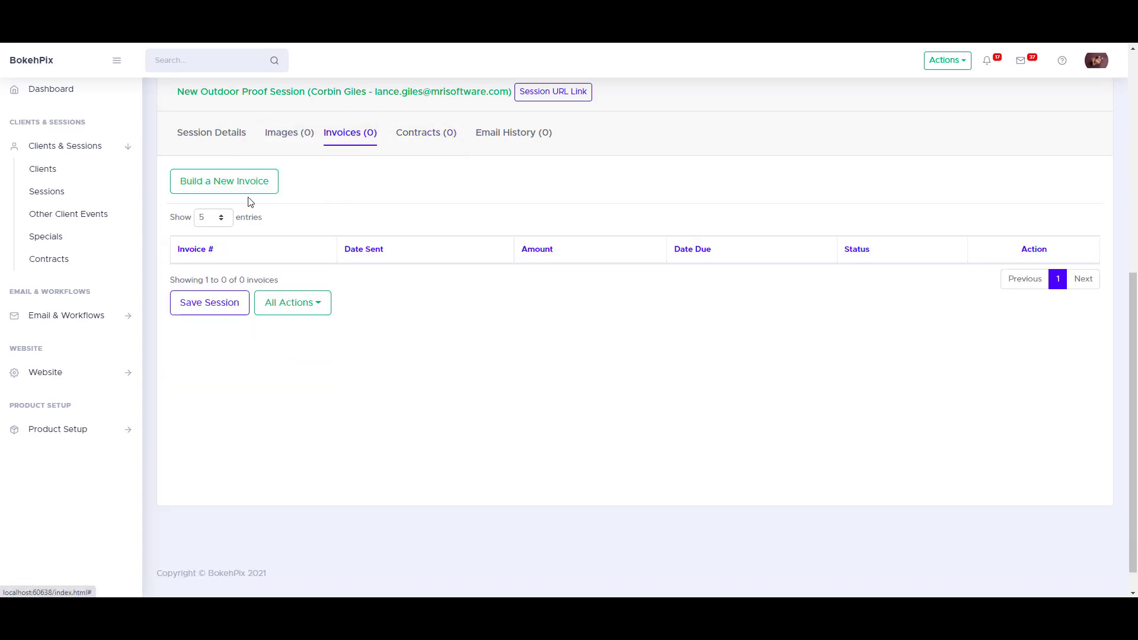
click(235, 186)
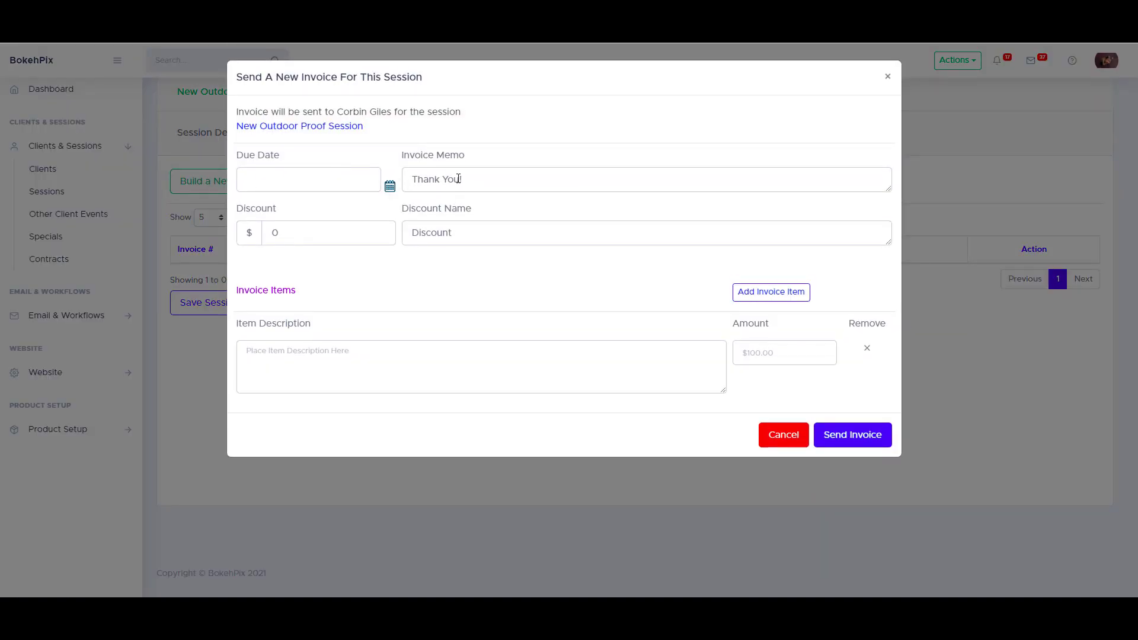
click(488, 176)
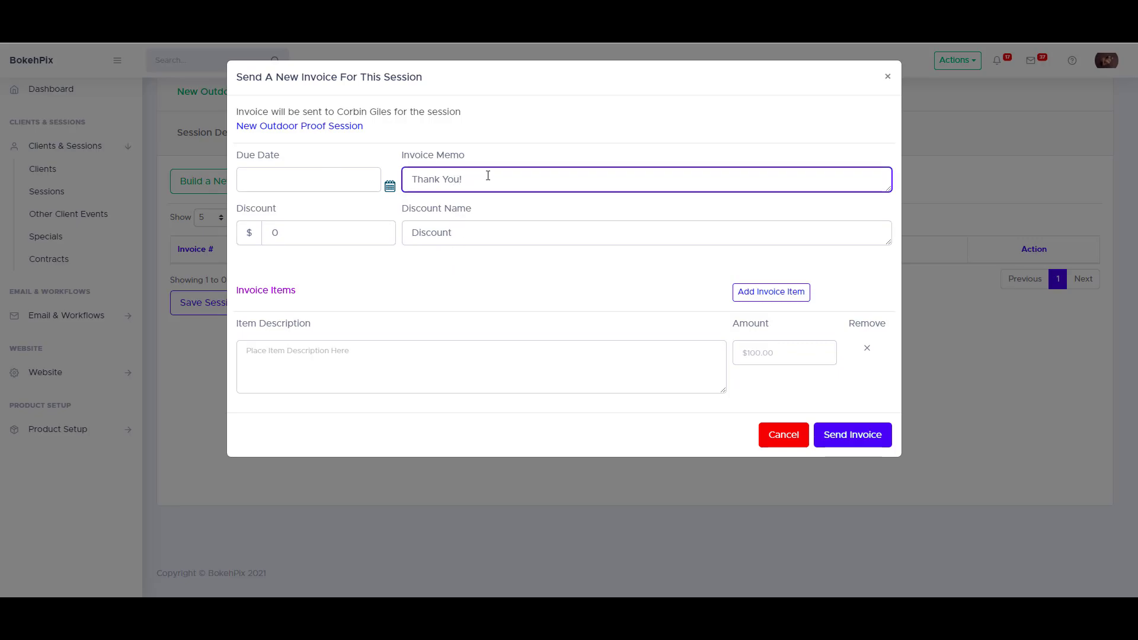
text(Ce)
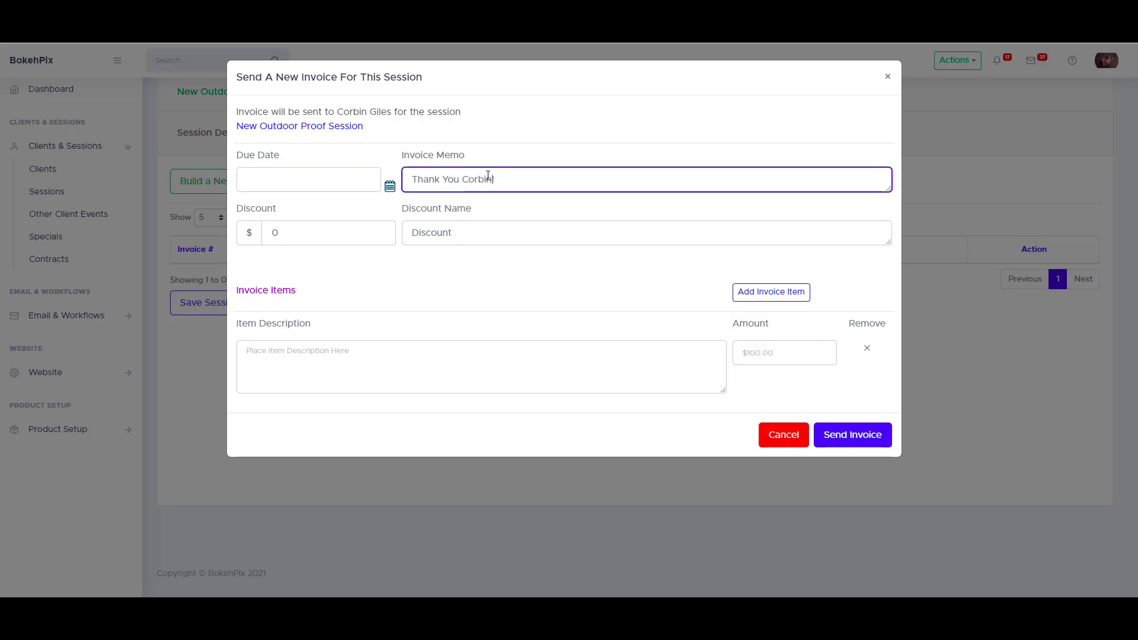
Step: Fill in the invoice item as an outdoor session deposit, "Outdoor Session Deposit", with an amount of $150.00
click(458, 360)
text(Outo)
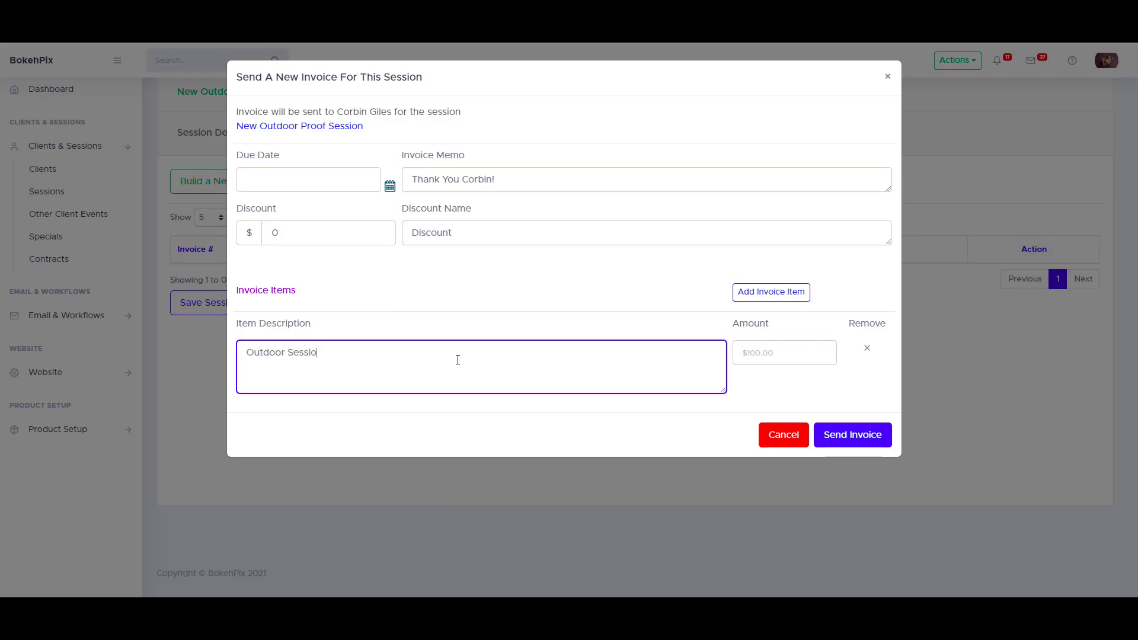
key(Tab)
text(150)
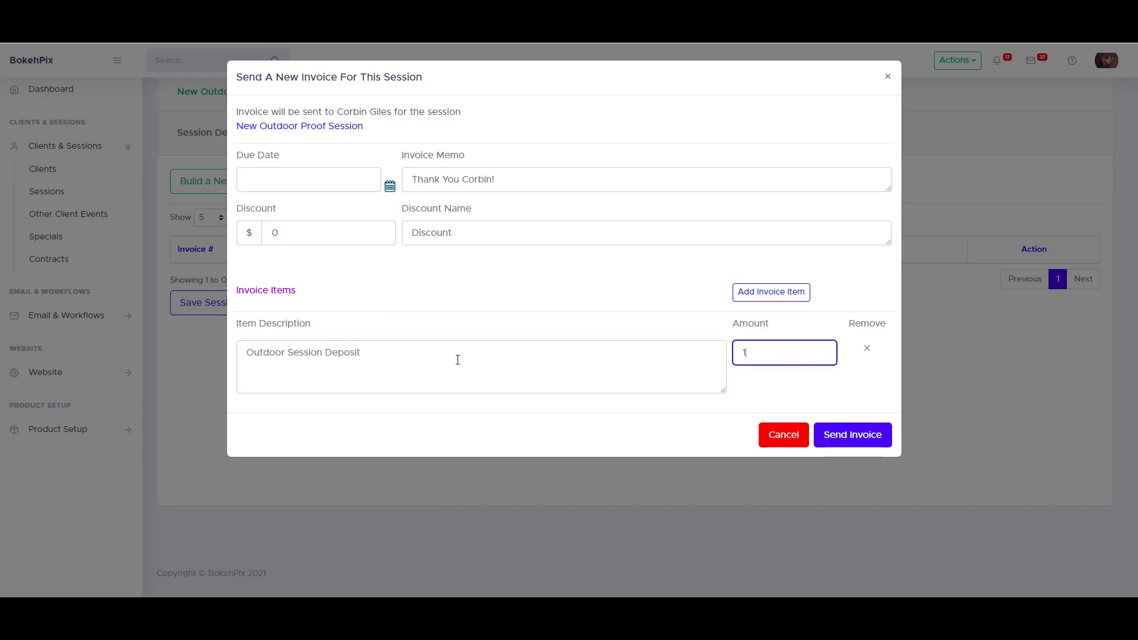
key(Tab)
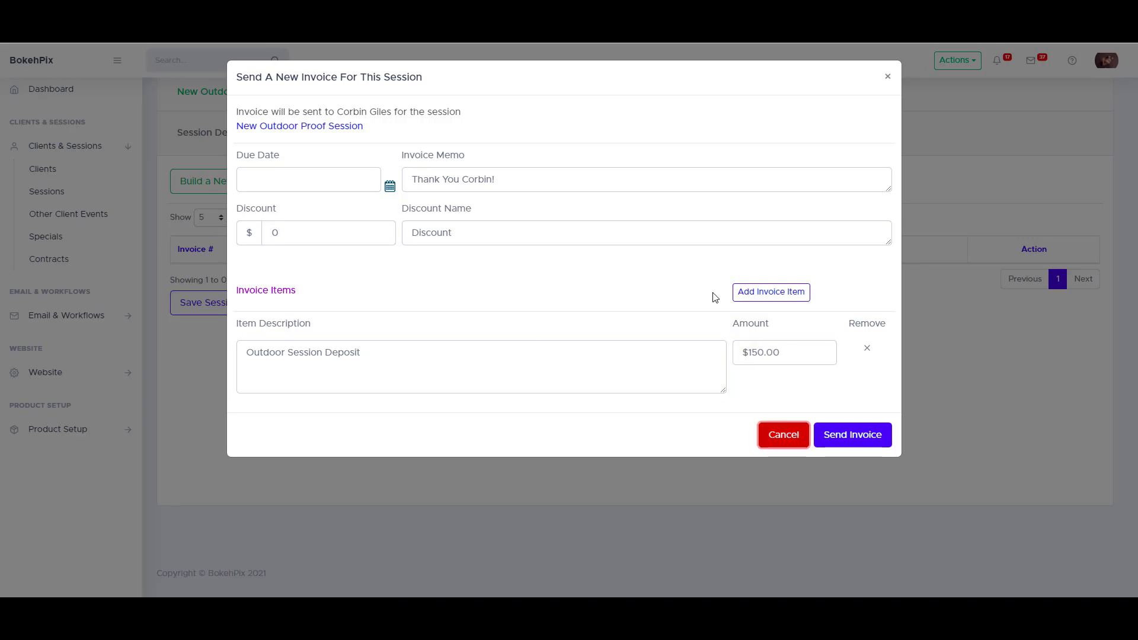
Step: Send the deposit invoice to the client and view the details of the sent invoice
click(870, 434)
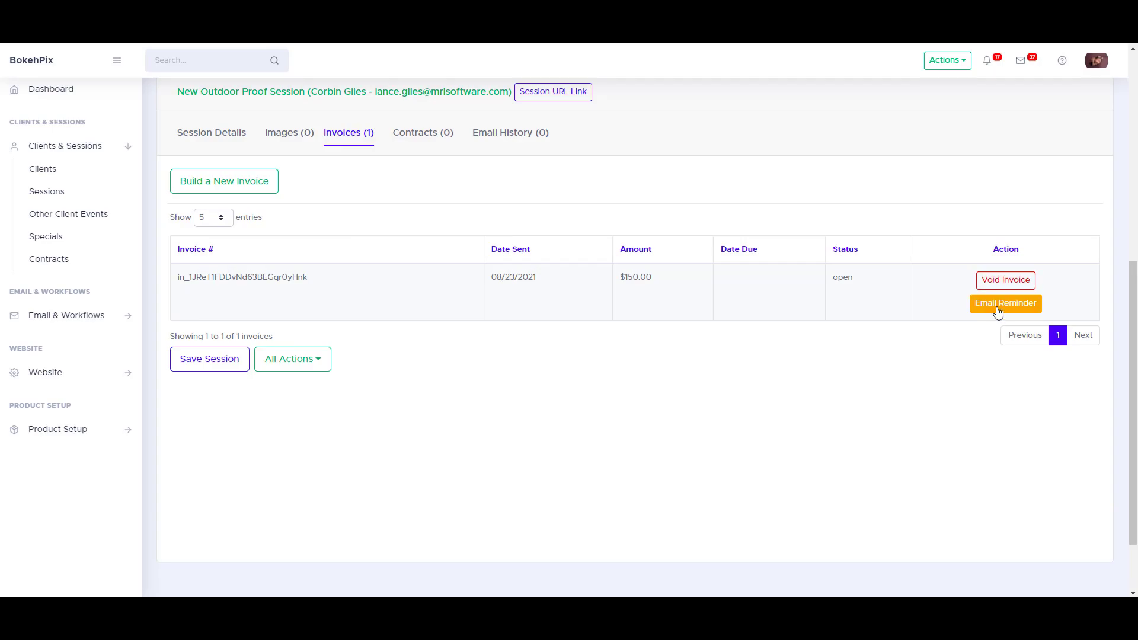
click(403, 295)
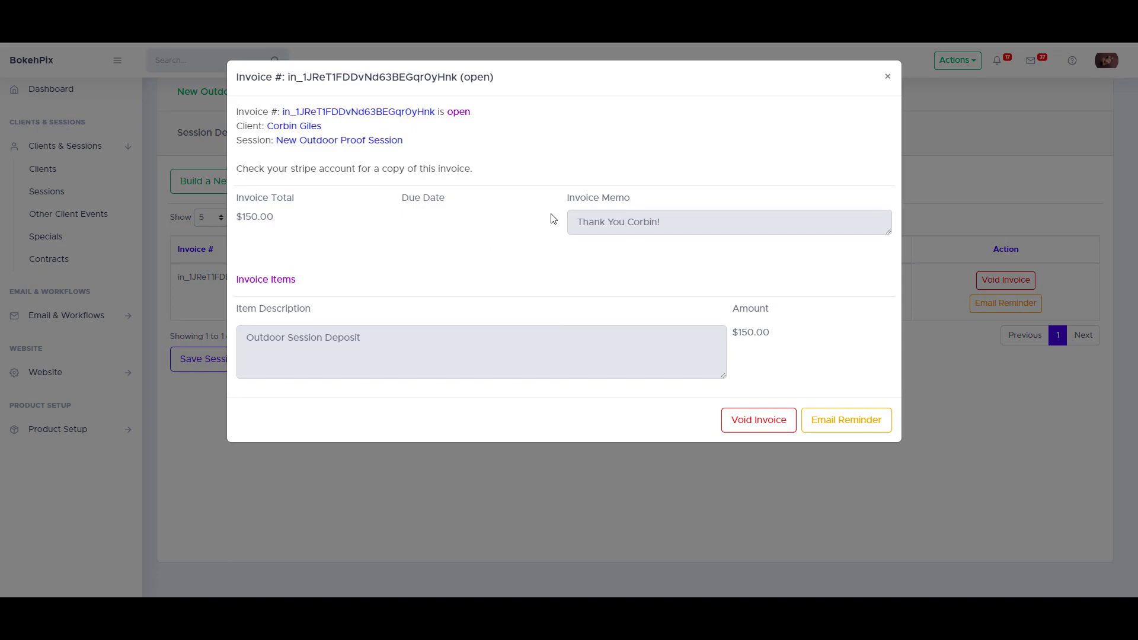
click(962, 193)
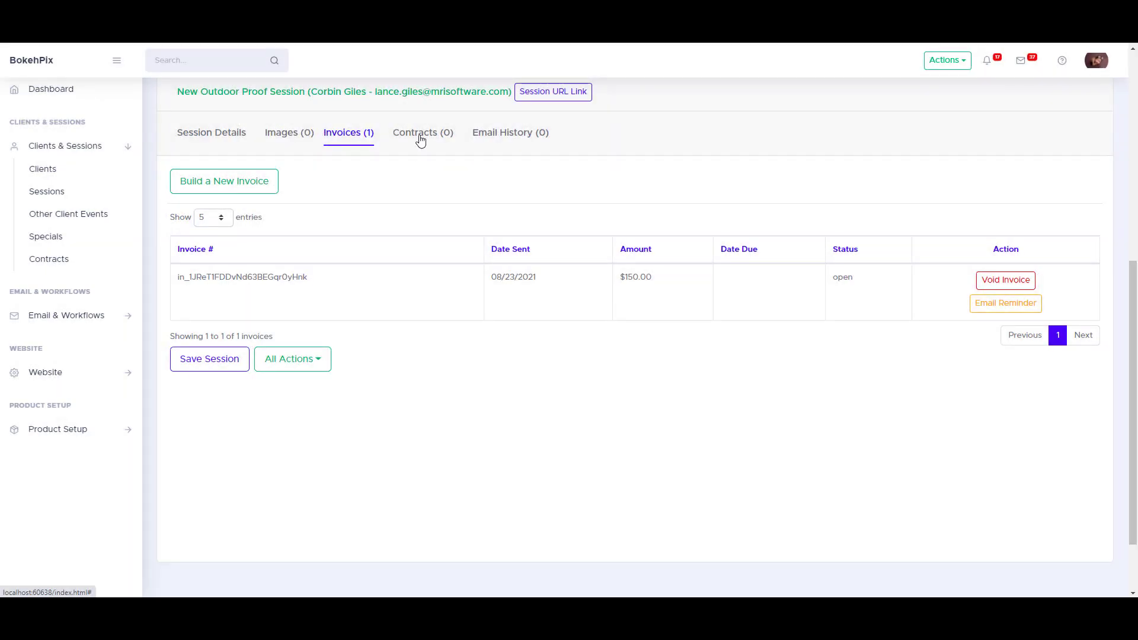
Step: Start a contract signing process for the session using the New Outdoor Contract Template
click(421, 136)
click(242, 201)
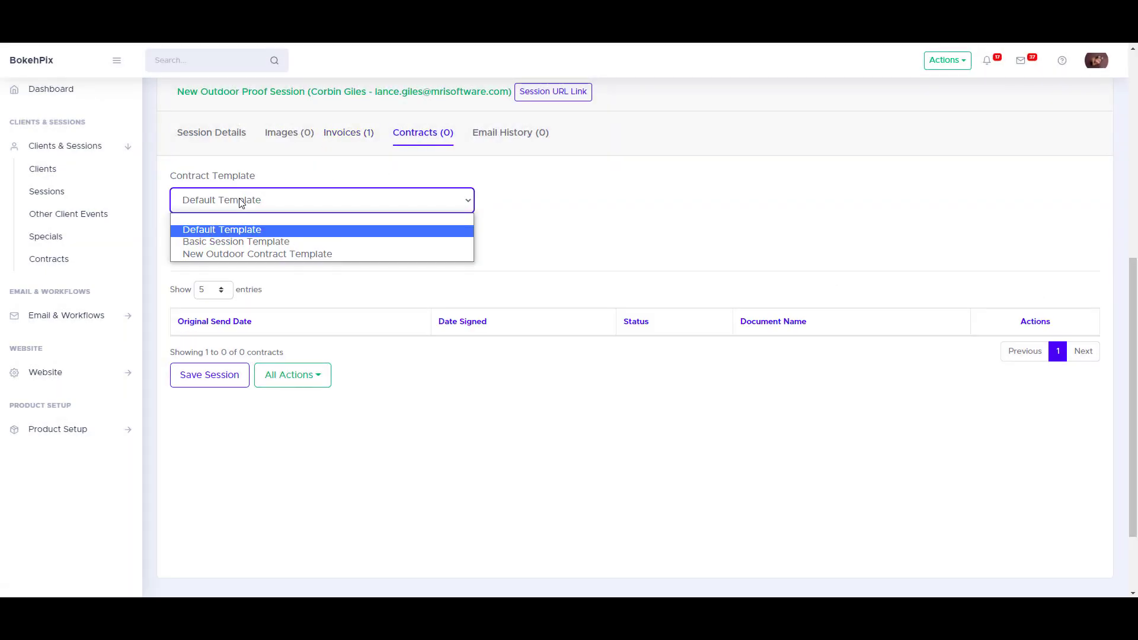
click(219, 254)
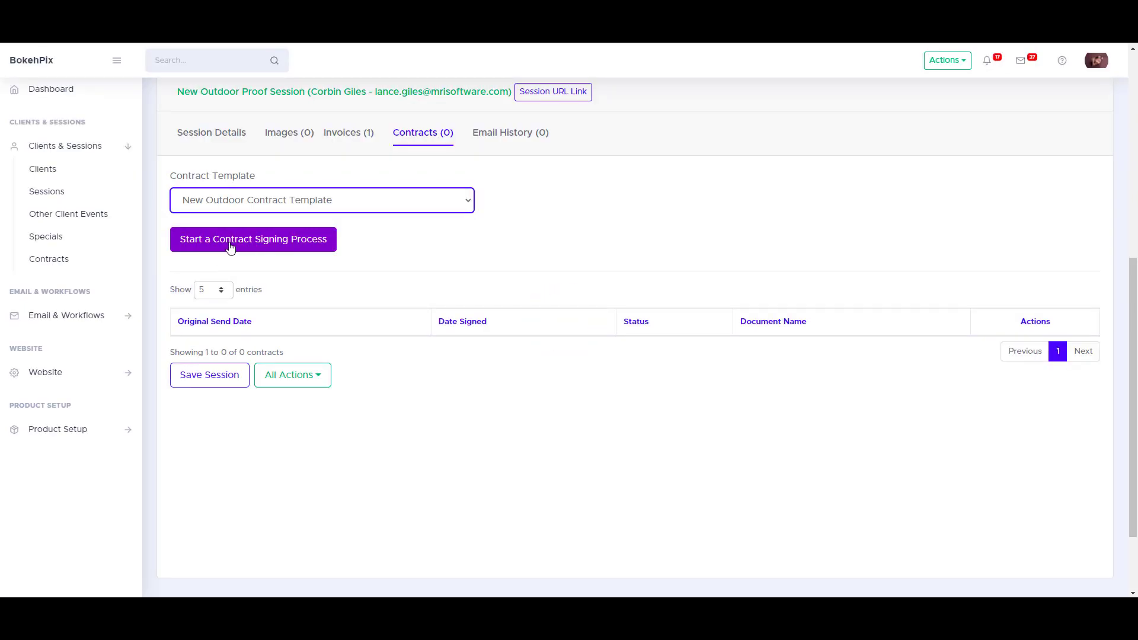
click(230, 246)
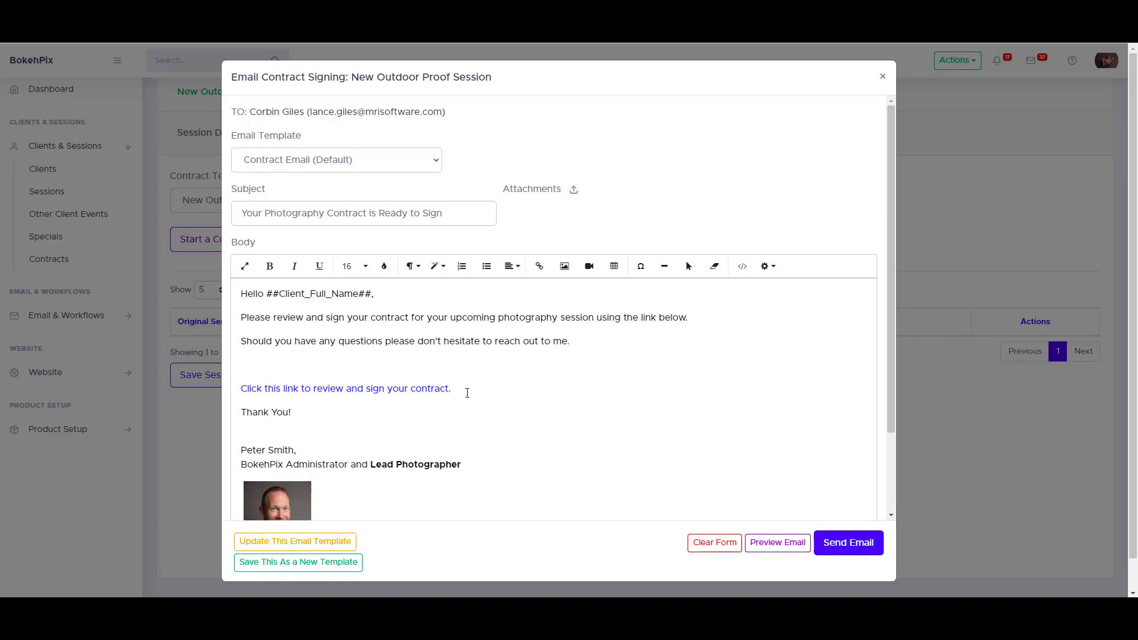
Step: Check the signing link in the default contract email and send the email to the client
drag(465, 389, 234, 391)
click(298, 364)
click(846, 551)
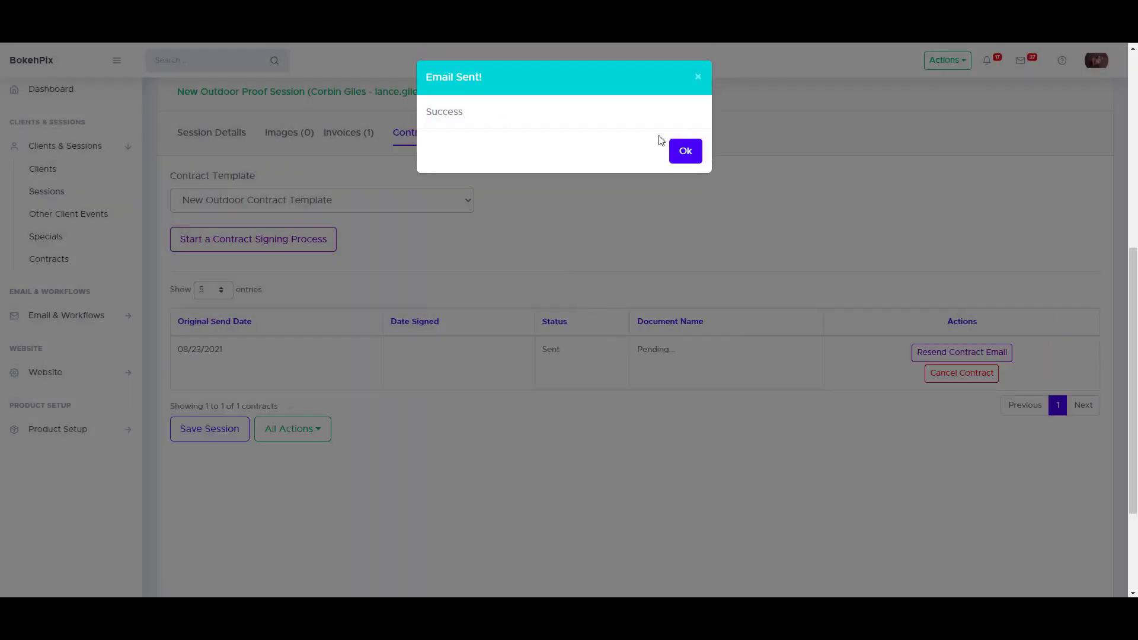
click(689, 152)
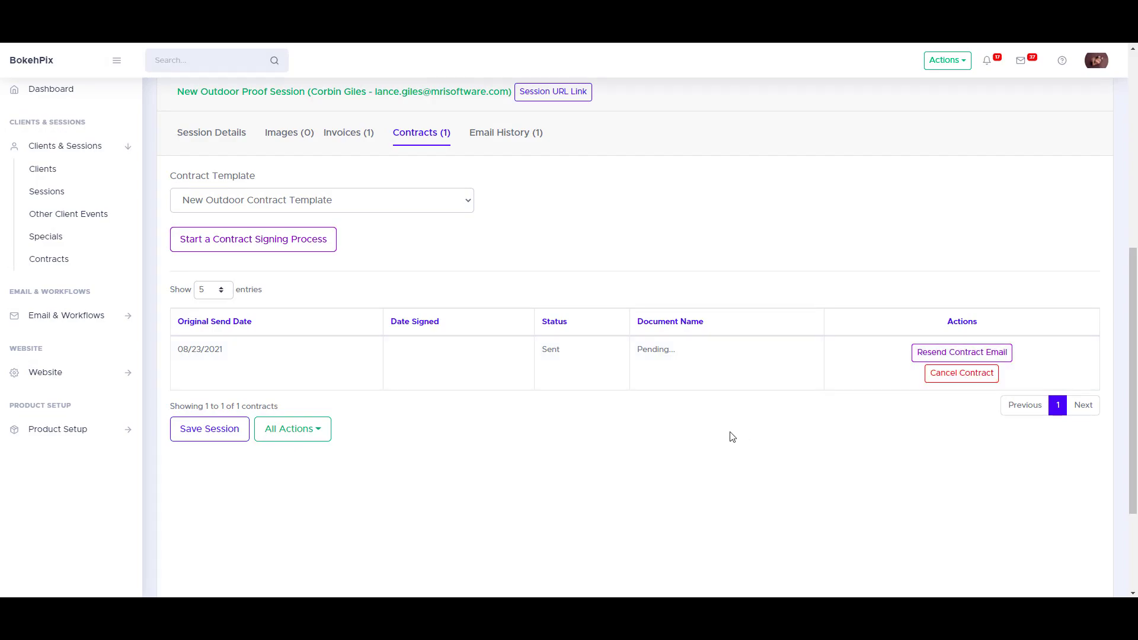
Step: Build a client email for the outdoor proof session from the Session Reminder (Default) template
click(313, 440)
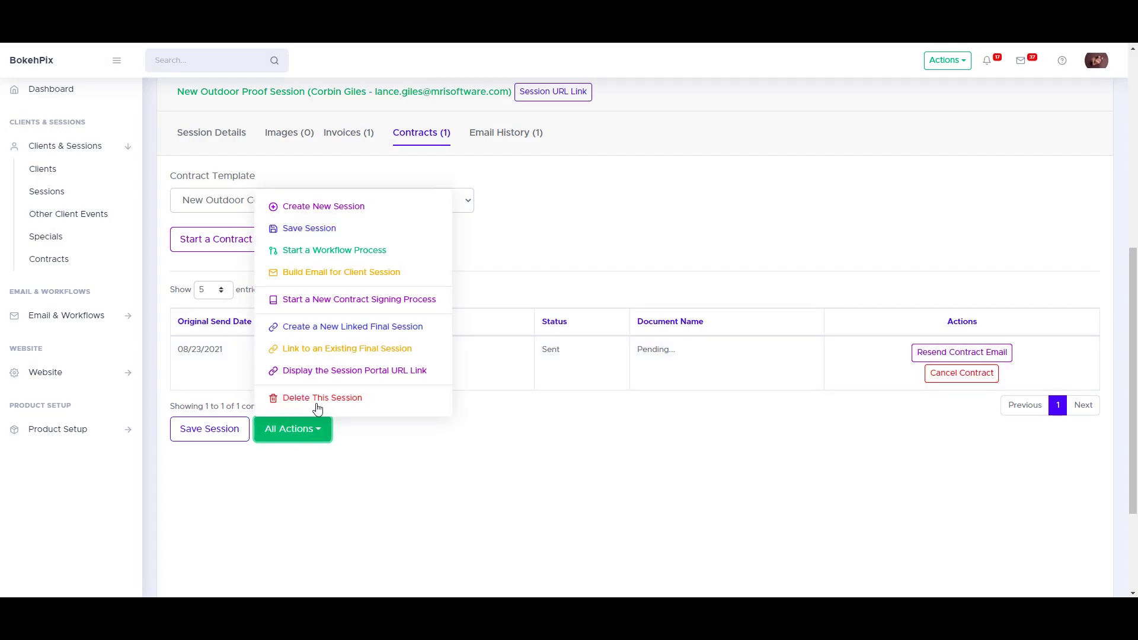
click(322, 276)
click(306, 161)
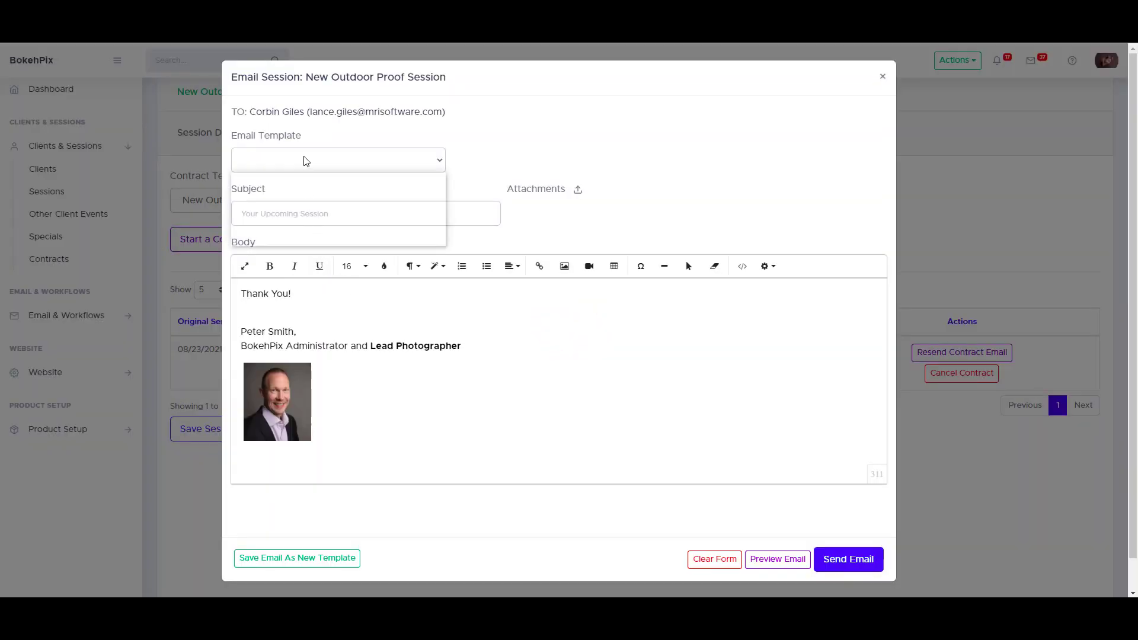
click(304, 186)
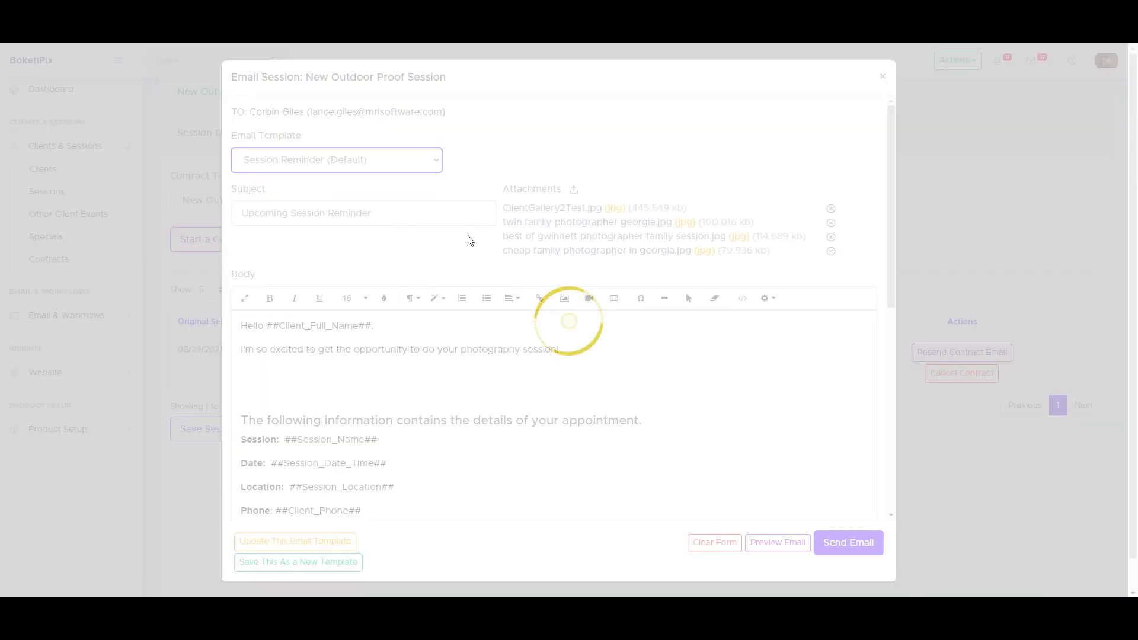
Step: Review the reminder email's body, its preview with the session details filled in, and the placeholder fields available for insertion
scroll(456, 358, down, 2)
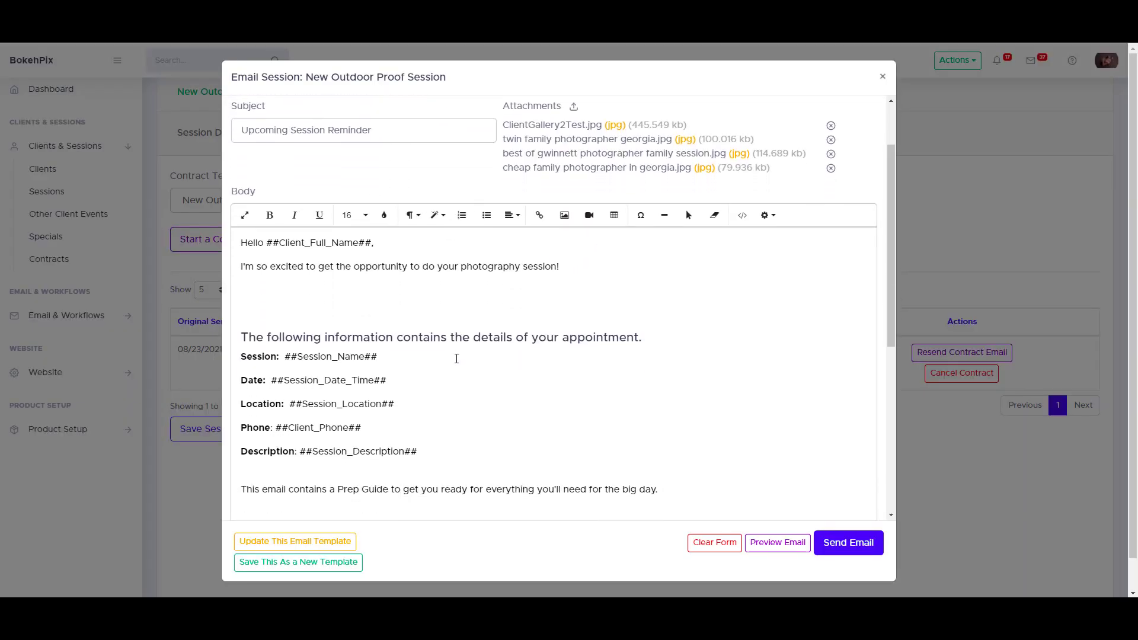
scroll(457, 358, down, 2)
scroll(661, 468, up, 4)
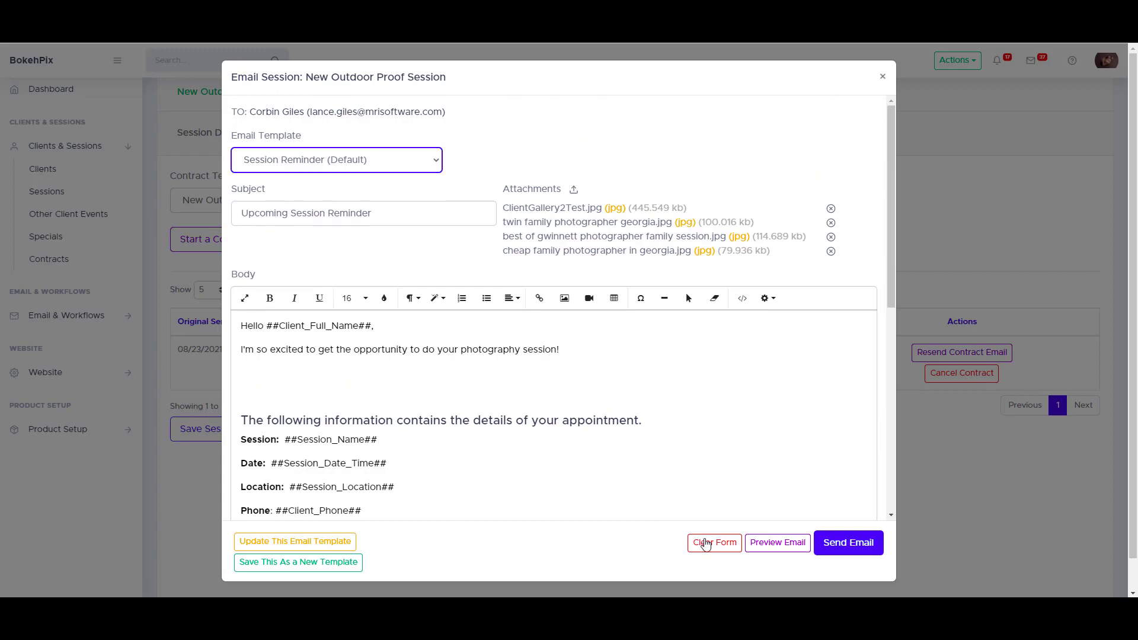
click(769, 552)
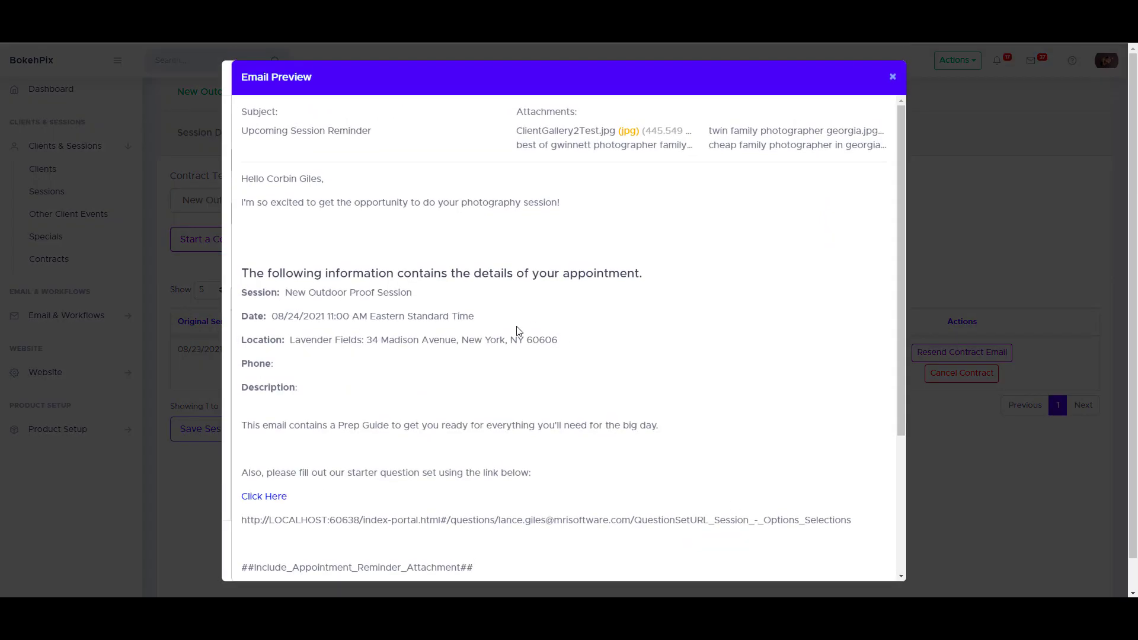
scroll(516, 331, down, 3)
click(893, 77)
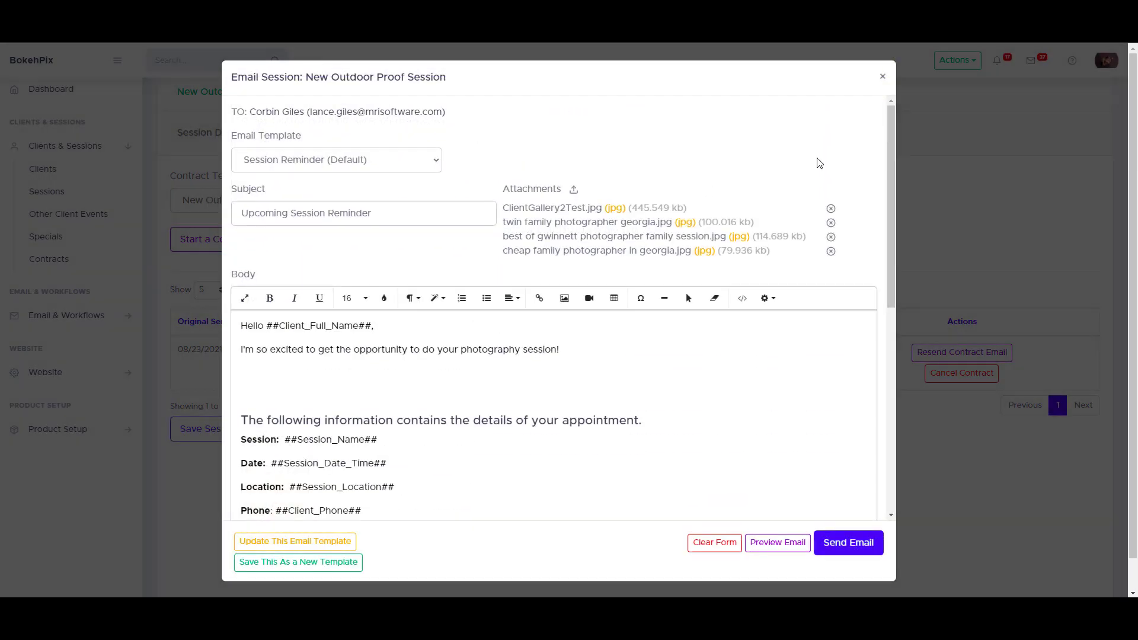
click(769, 298)
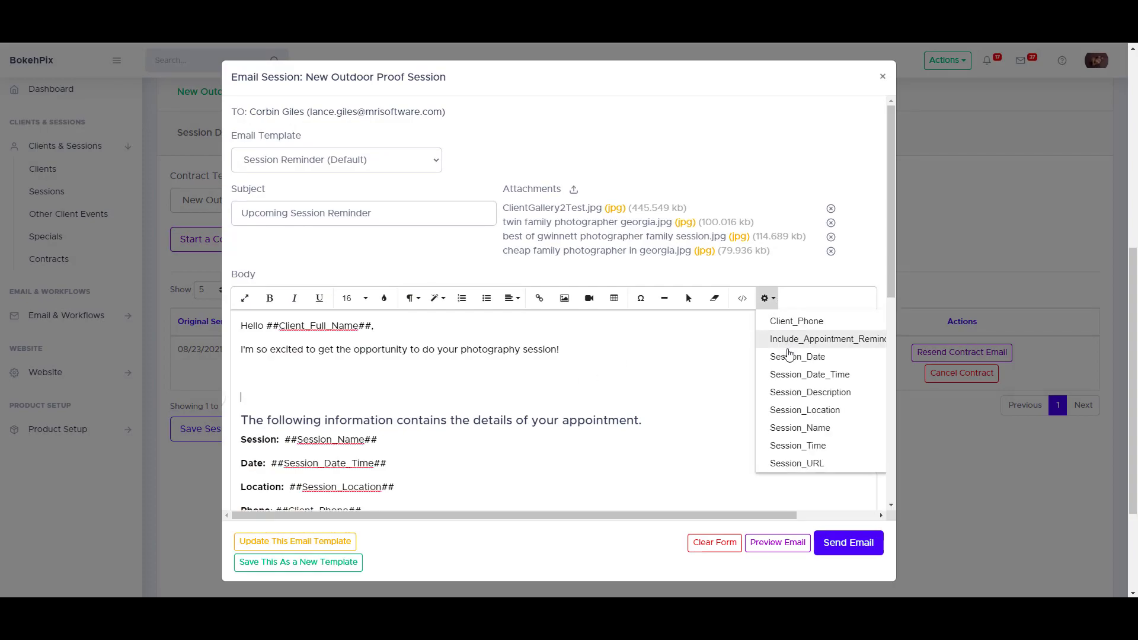
scroll(788, 353, down, 3)
scroll(792, 354, up, 3)
click(645, 280)
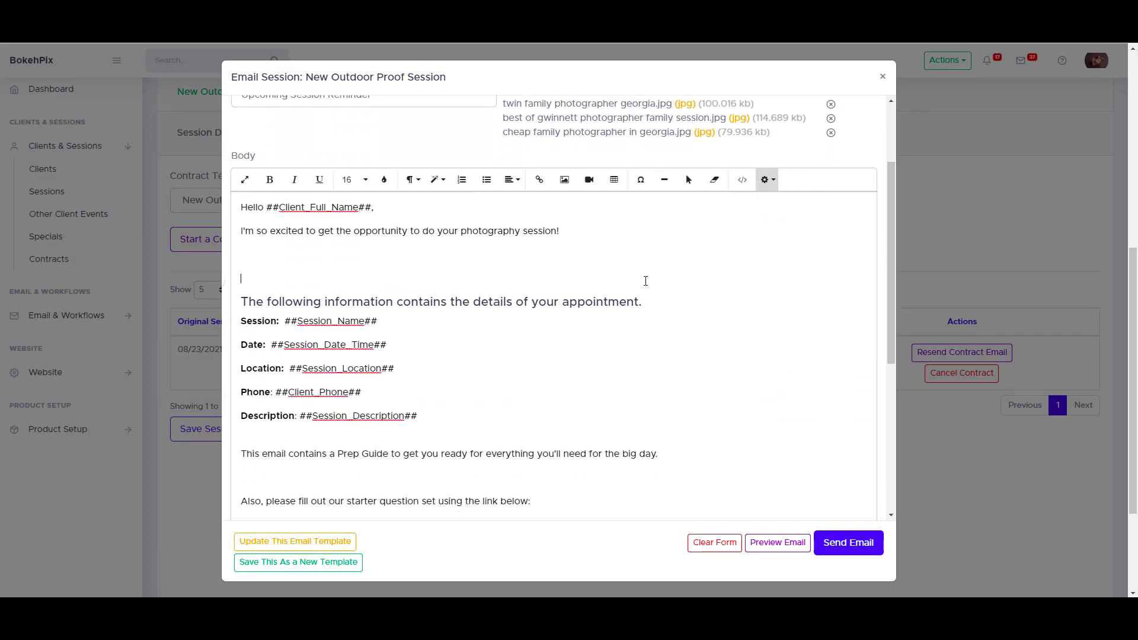
Step: Send the session reminder email to the client and check the session's email history
click(857, 543)
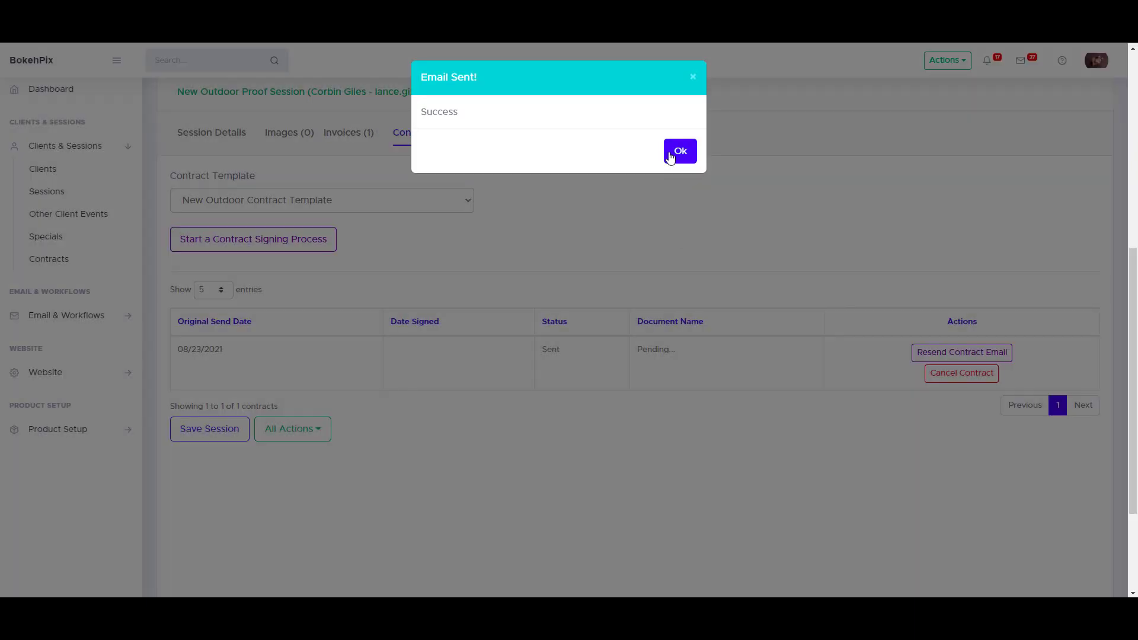
click(677, 150)
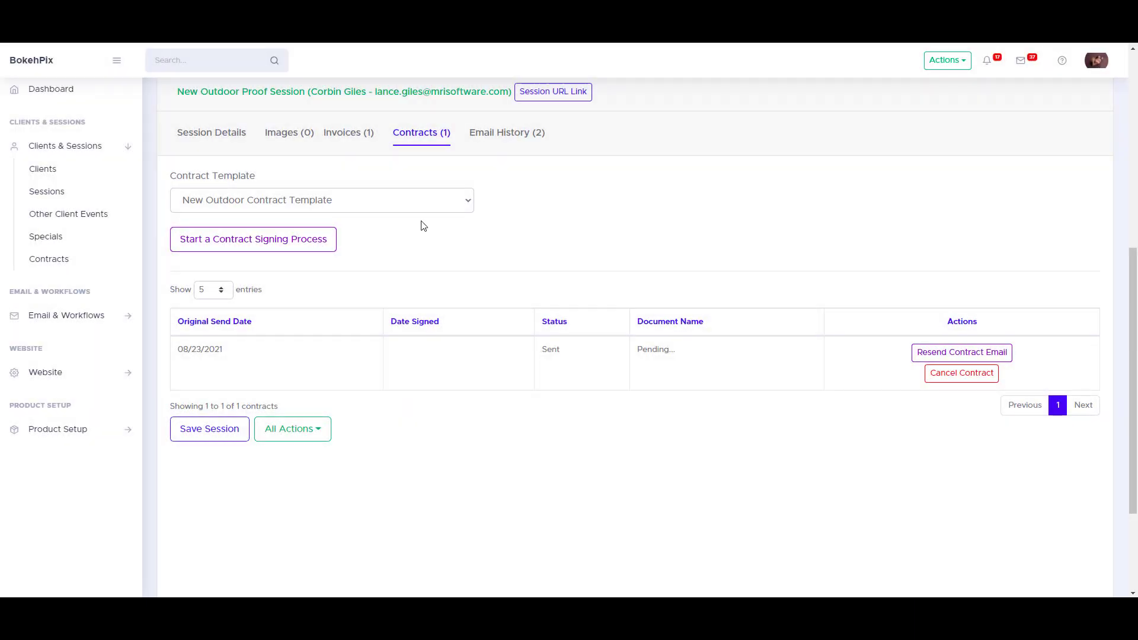
click(509, 140)
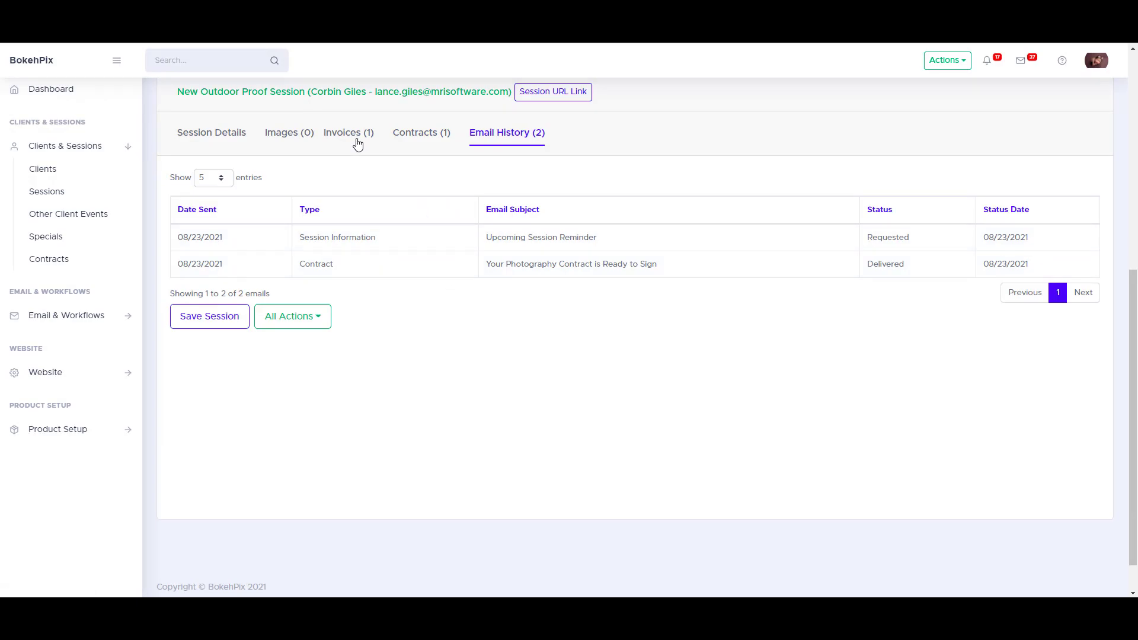
Step: Open a workflow process for the session from its details and select the Outdoor Workflow
click(212, 137)
scroll(335, 303, down, 3)
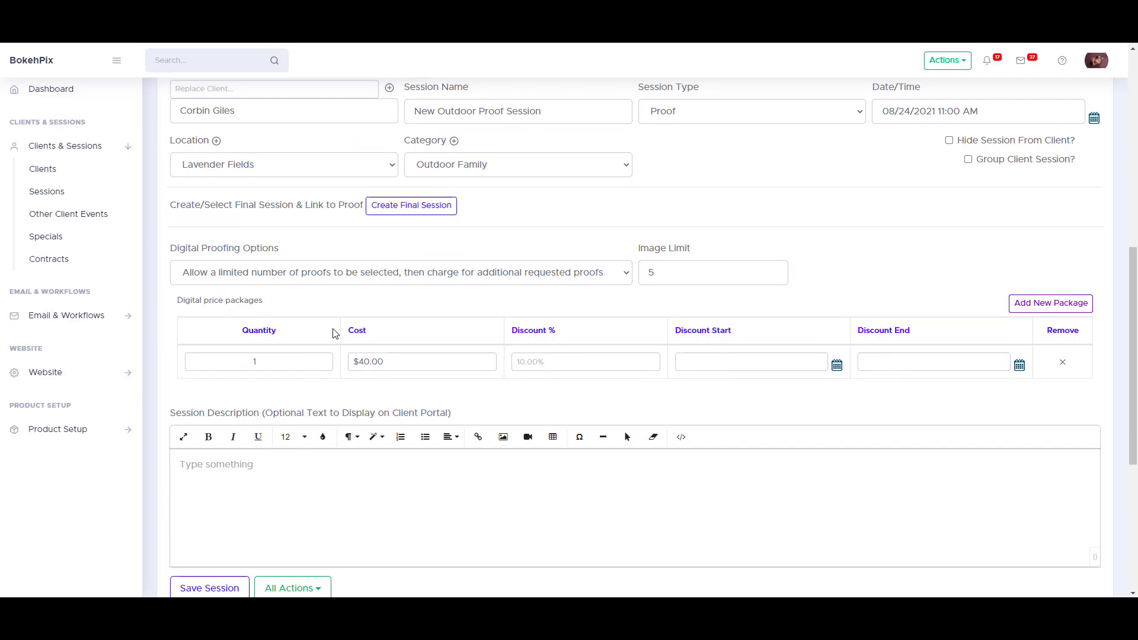
click(317, 505)
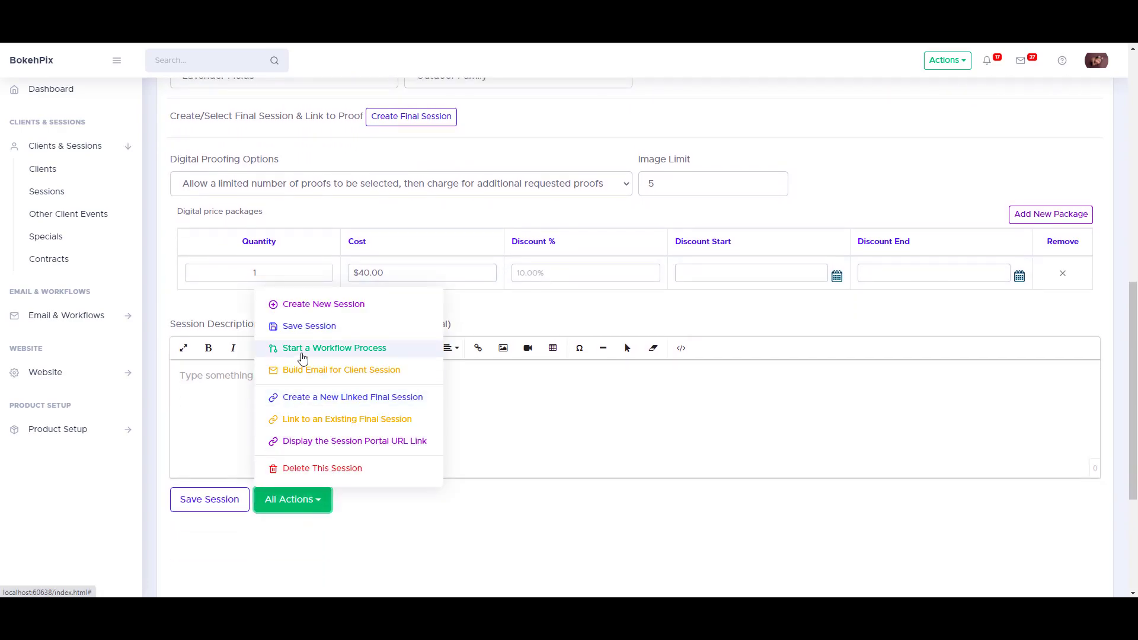
click(403, 355)
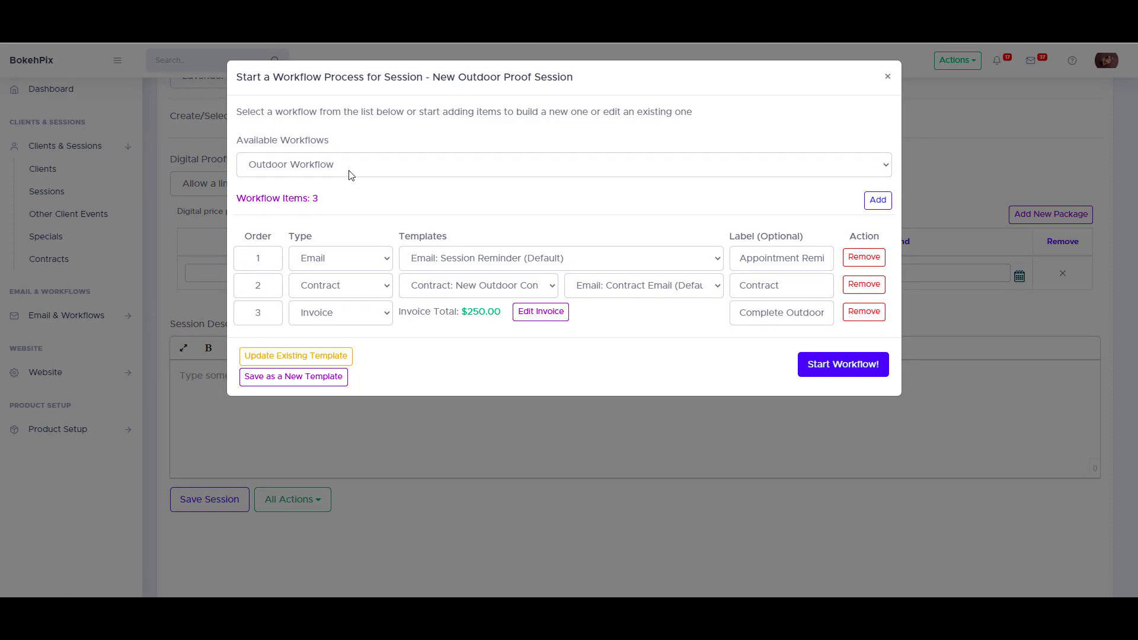
click(351, 172)
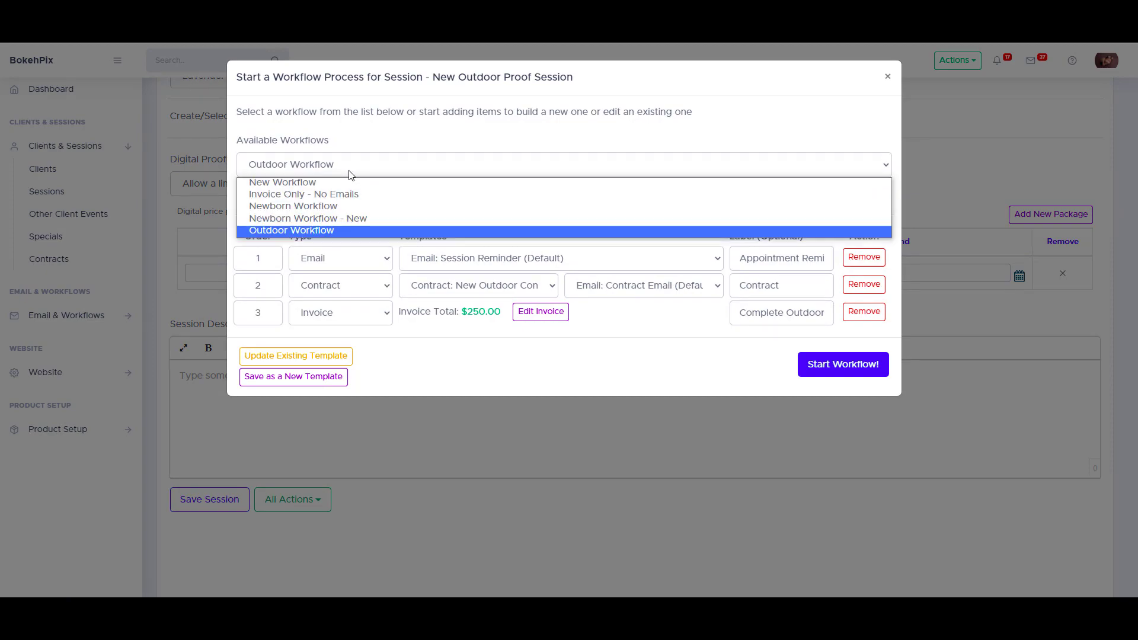
click(336, 232)
Step: Add a fourth item to the workflow, look at its type options and remove that item
click(878, 200)
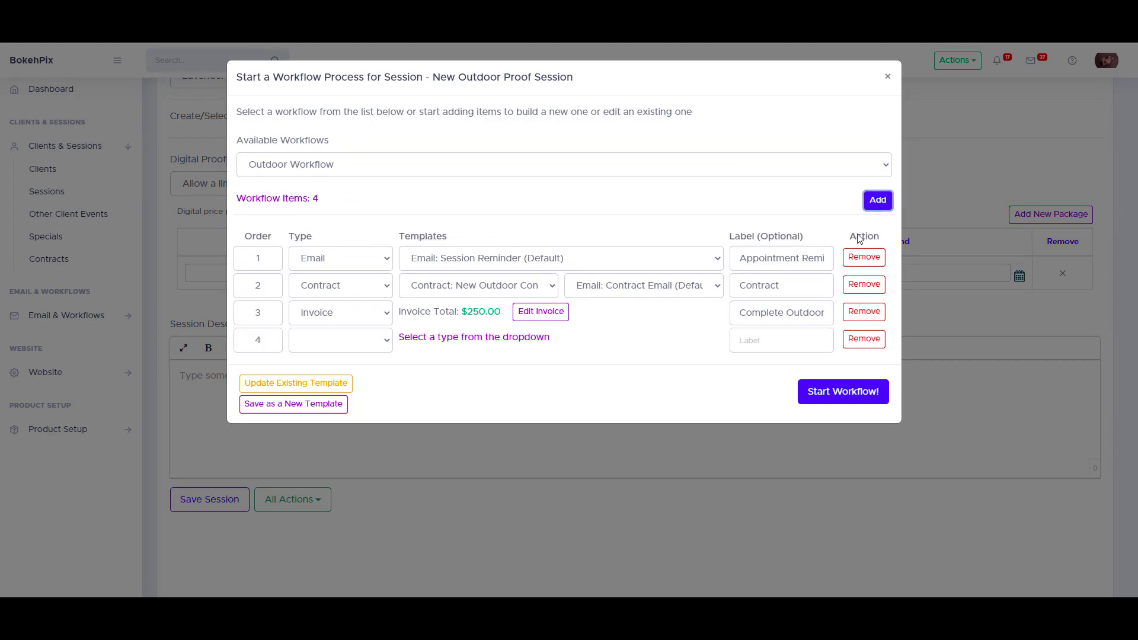
click(310, 340)
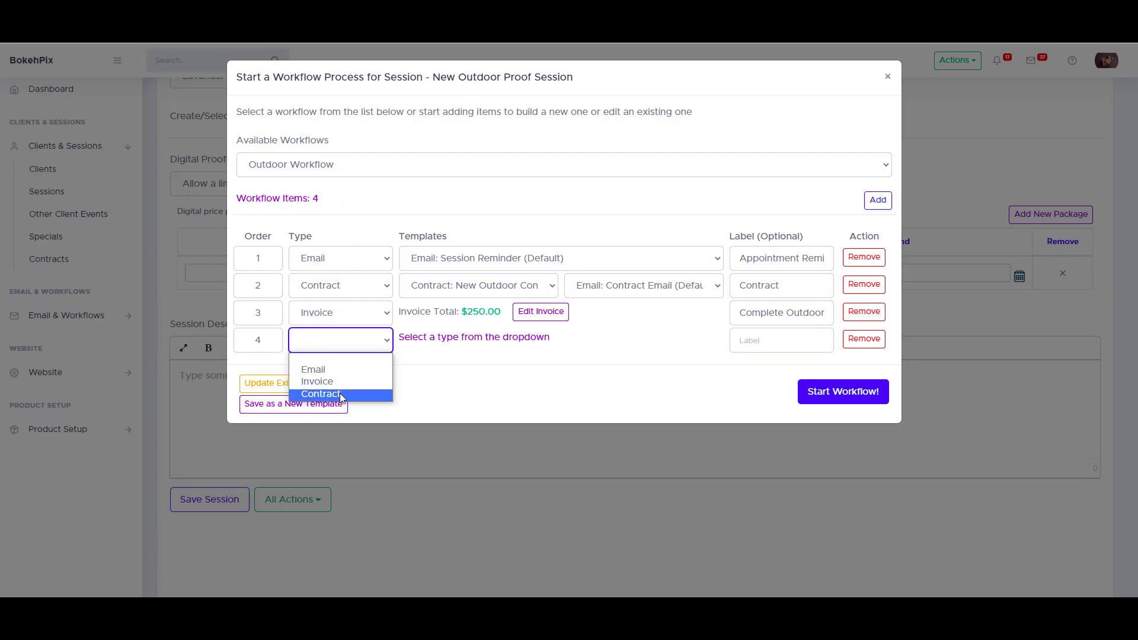
click(409, 397)
click(863, 339)
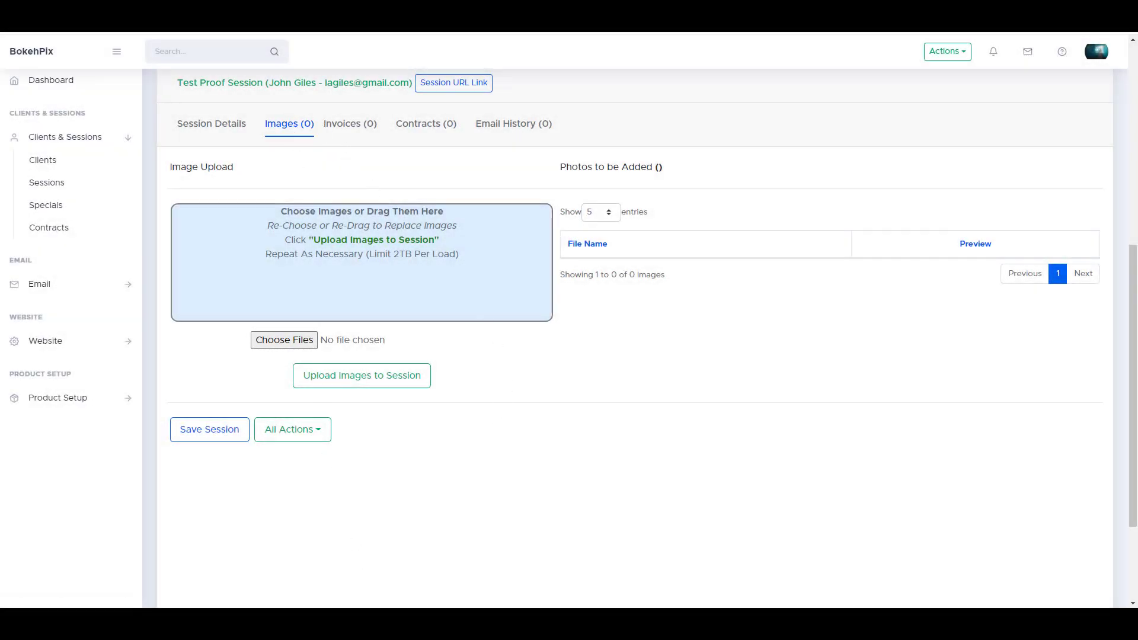
Step: Upload all the JPG images from File Explorer's Test Loading Pictures folder to the Test Proof Session
click(369, 621)
click(457, 343)
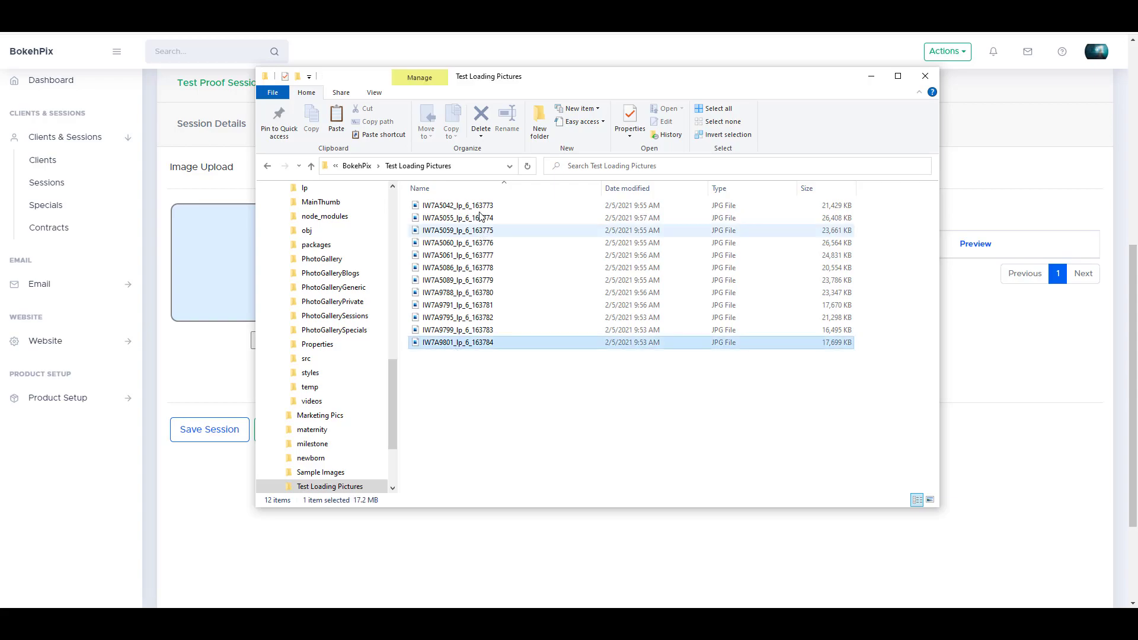
shift+click(436, 206)
drag(421, 207, 219, 233)
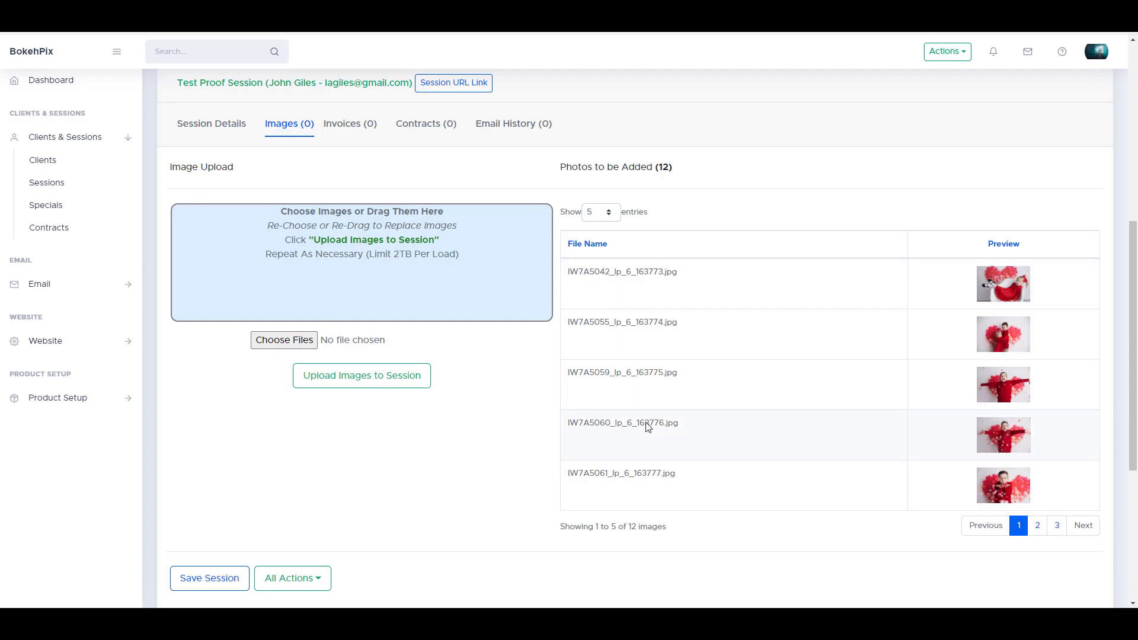
click(347, 384)
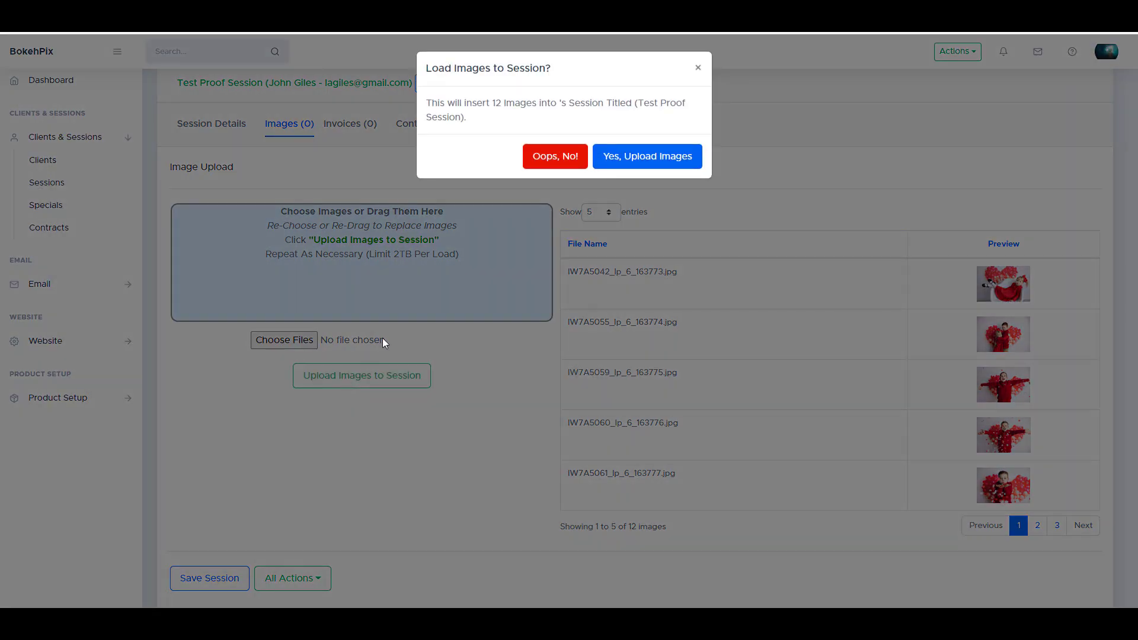
click(646, 166)
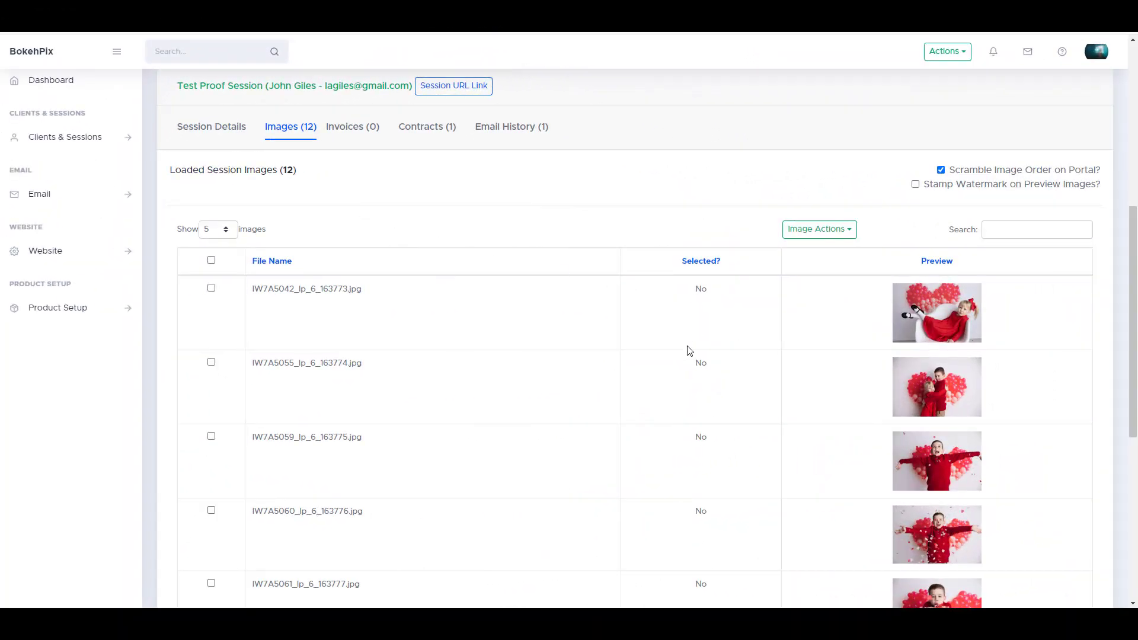
Step: Check the available image actions and set IW7A5055_lp_6_163774.jpg as the session's portal introduction image
click(855, 237)
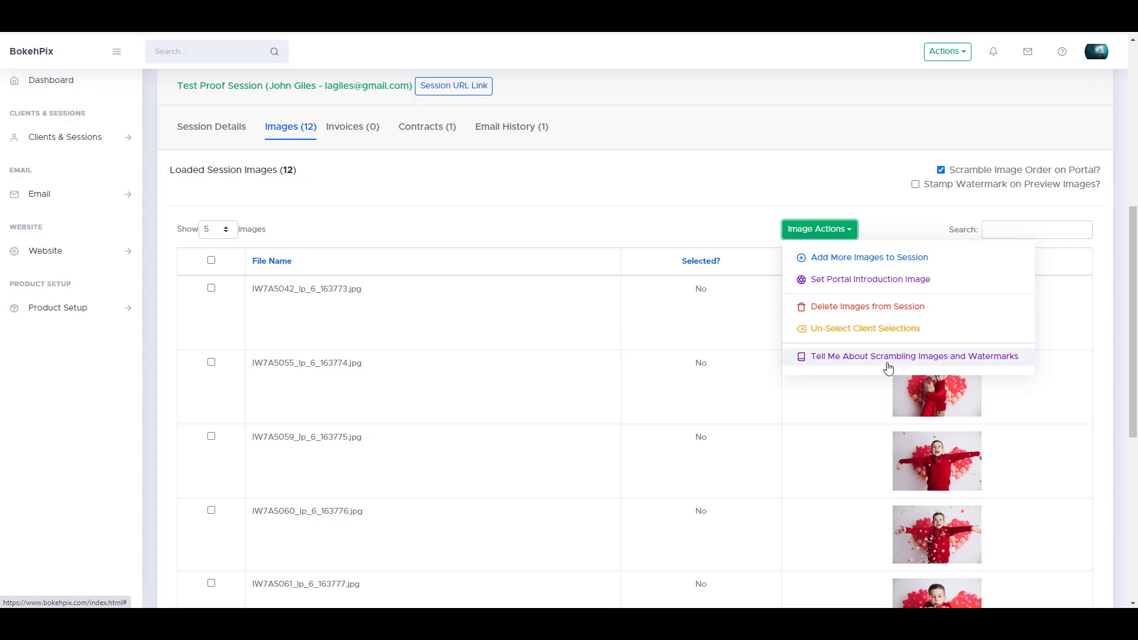
click(698, 229)
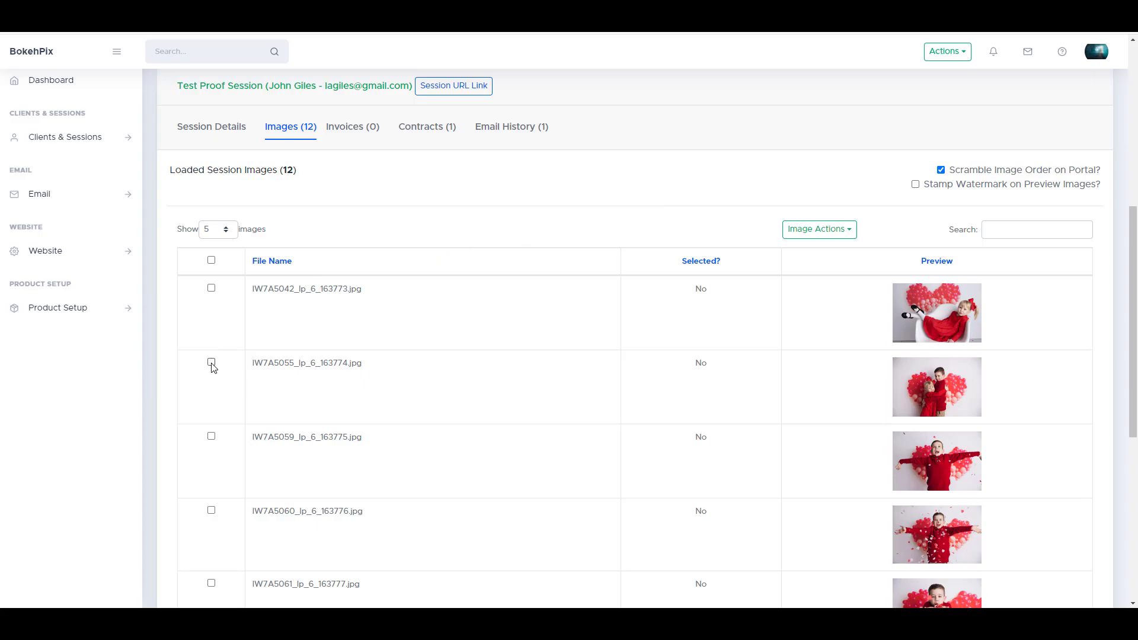
click(856, 232)
click(850, 281)
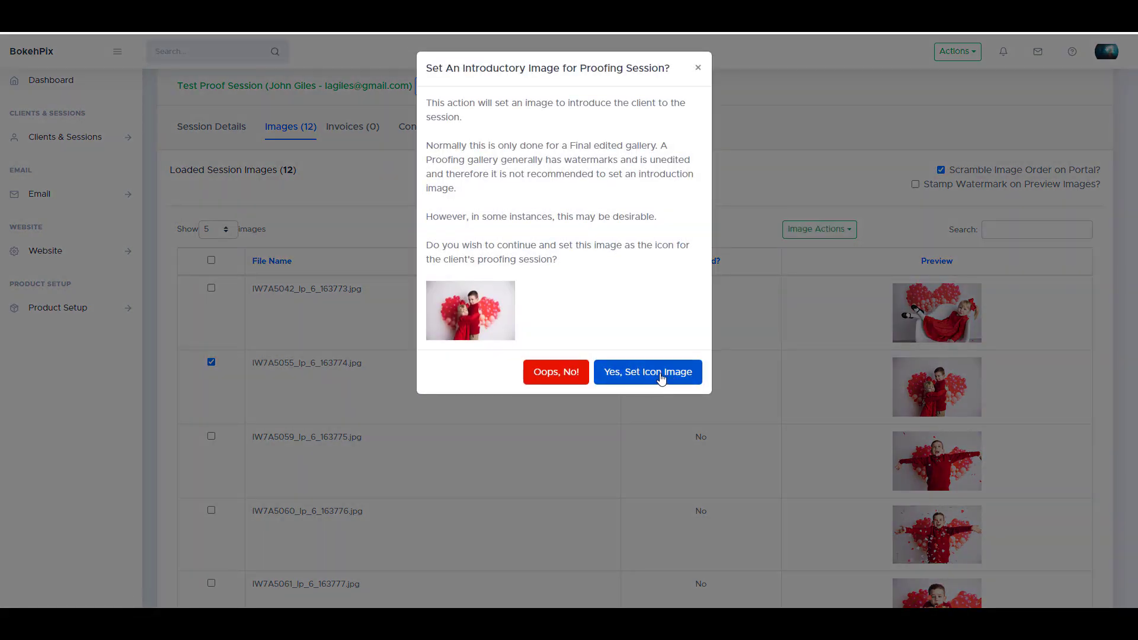
click(661, 372)
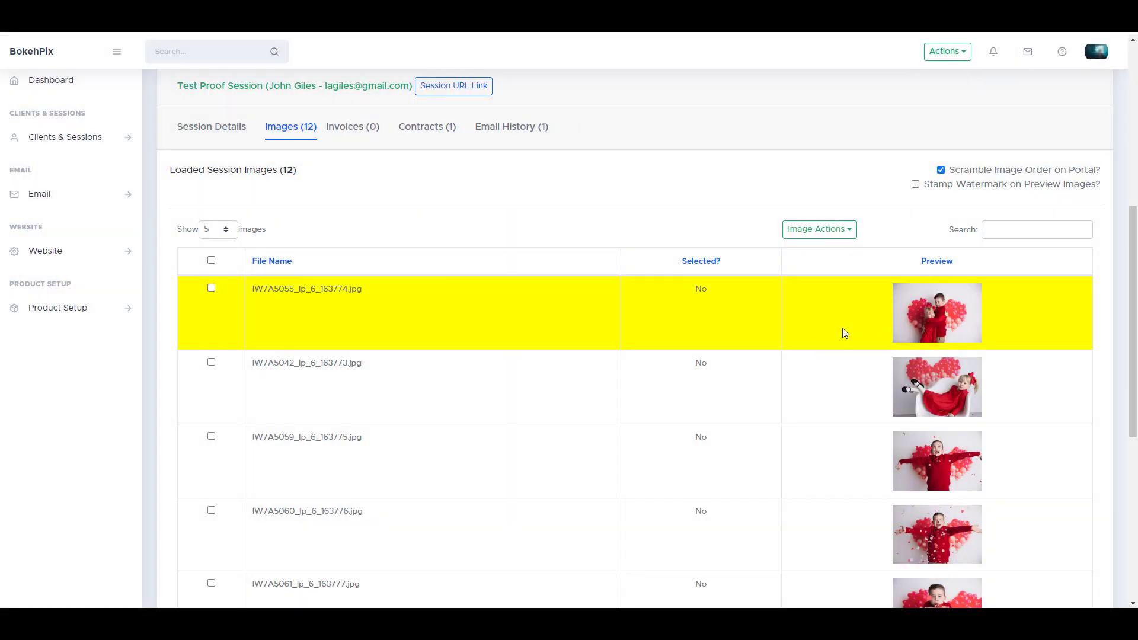
Step: Open the image settings in the account settings
click(1094, 56)
click(1013, 129)
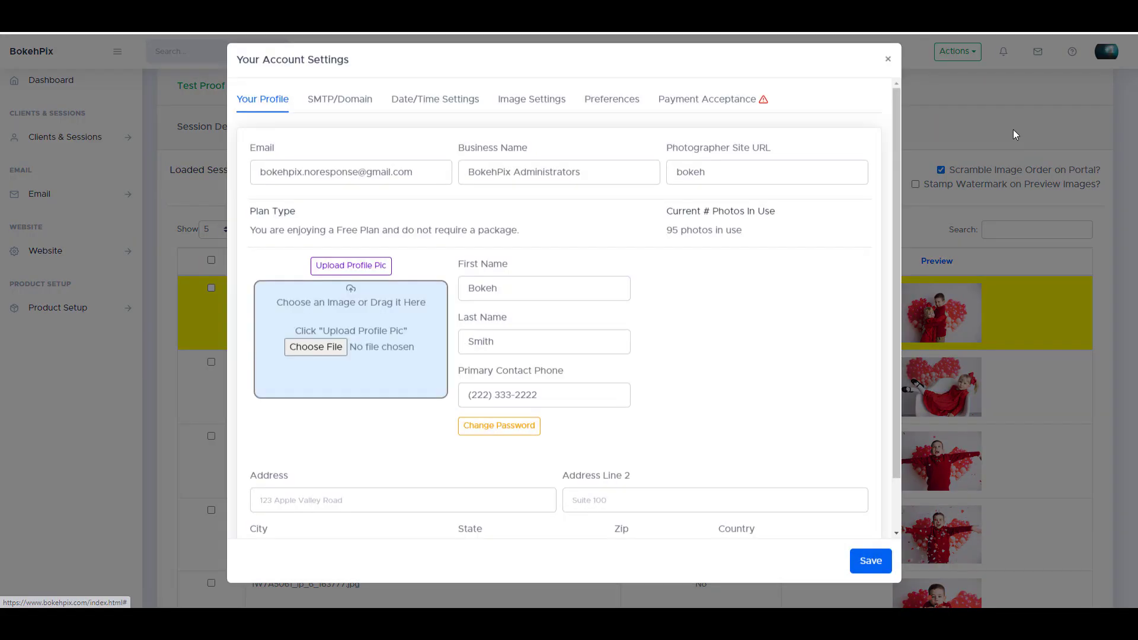
click(531, 113)
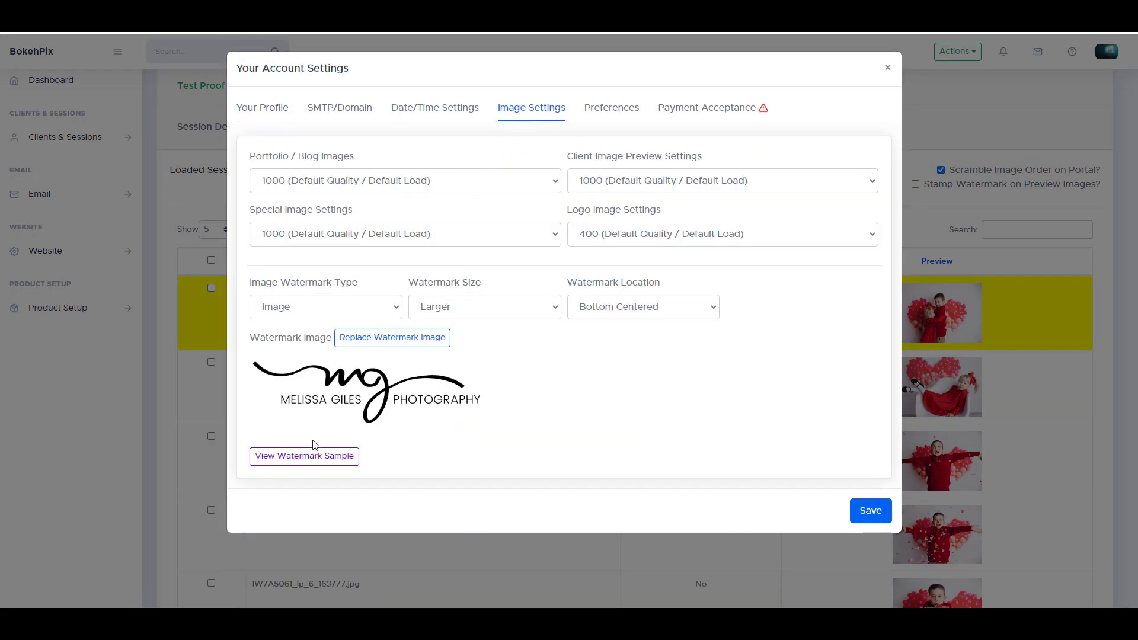
Step: Set the image watermark type to Text and preview the "Do Not Print" watermark sample
click(343, 313)
click(326, 335)
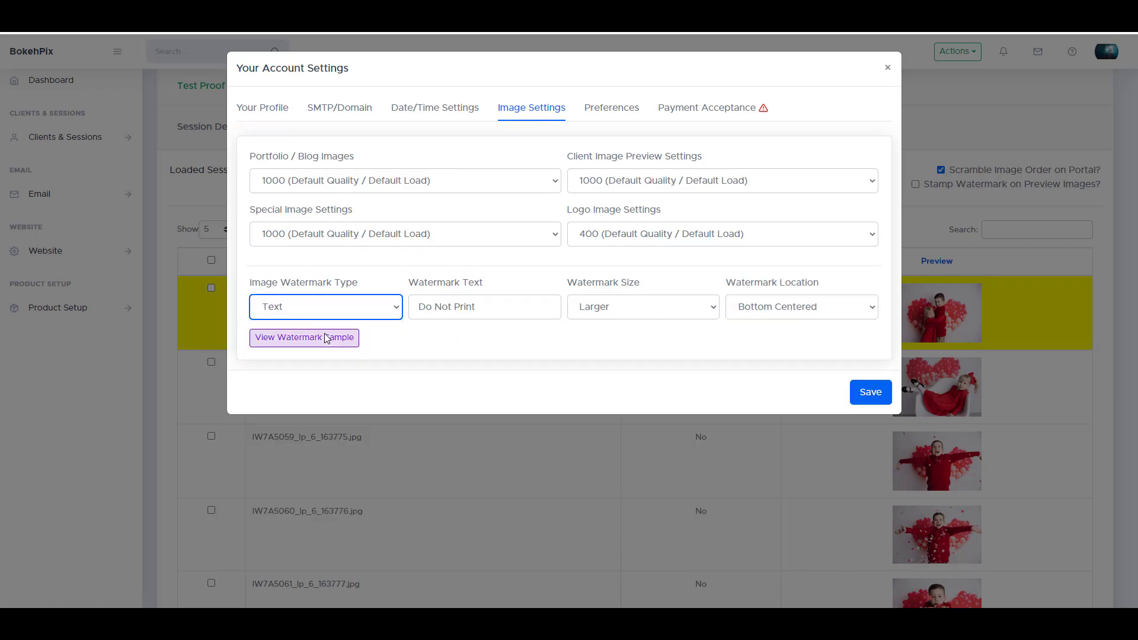
drag(490, 308, 421, 307)
click(474, 306)
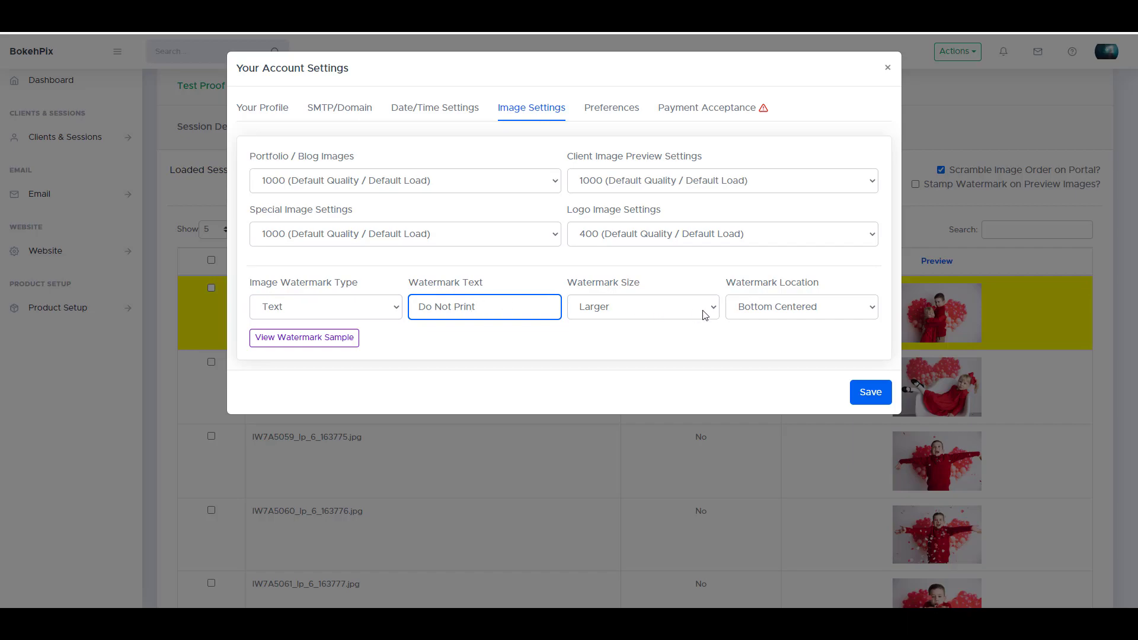
click(340, 339)
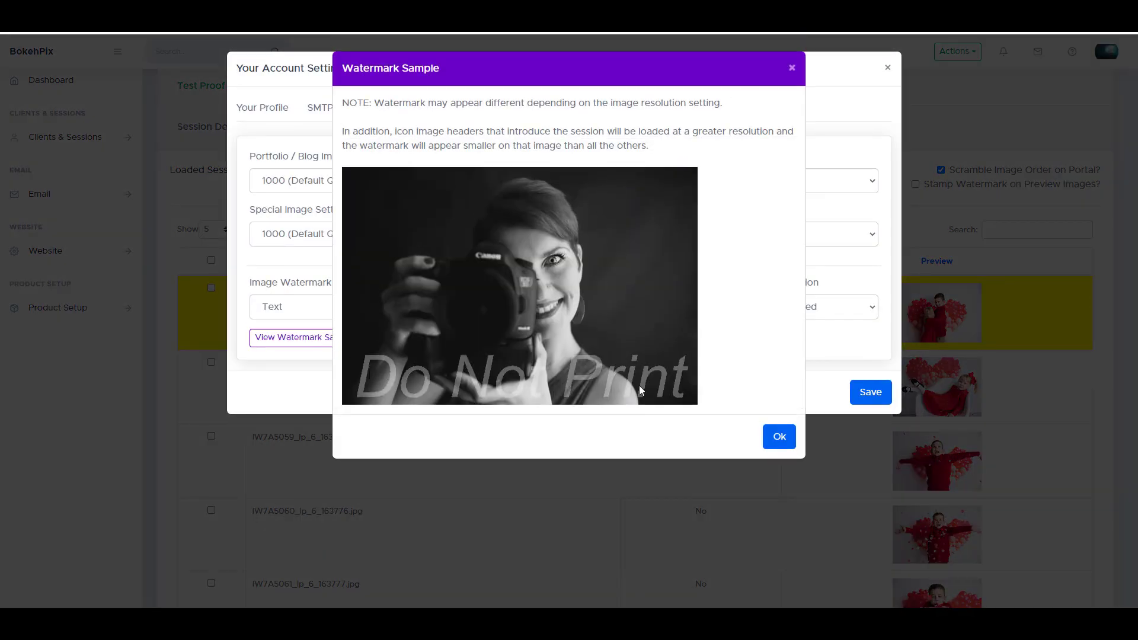
click(778, 437)
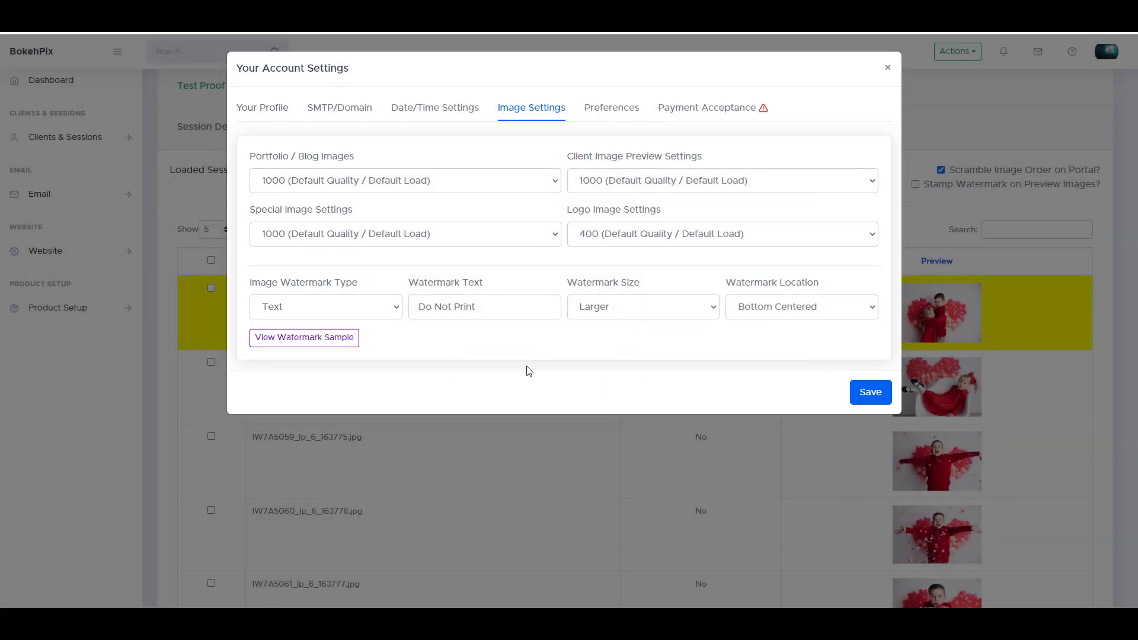
Step: Set the image watermark type to Image and preview the logo watermark sample
click(325, 307)
click(329, 346)
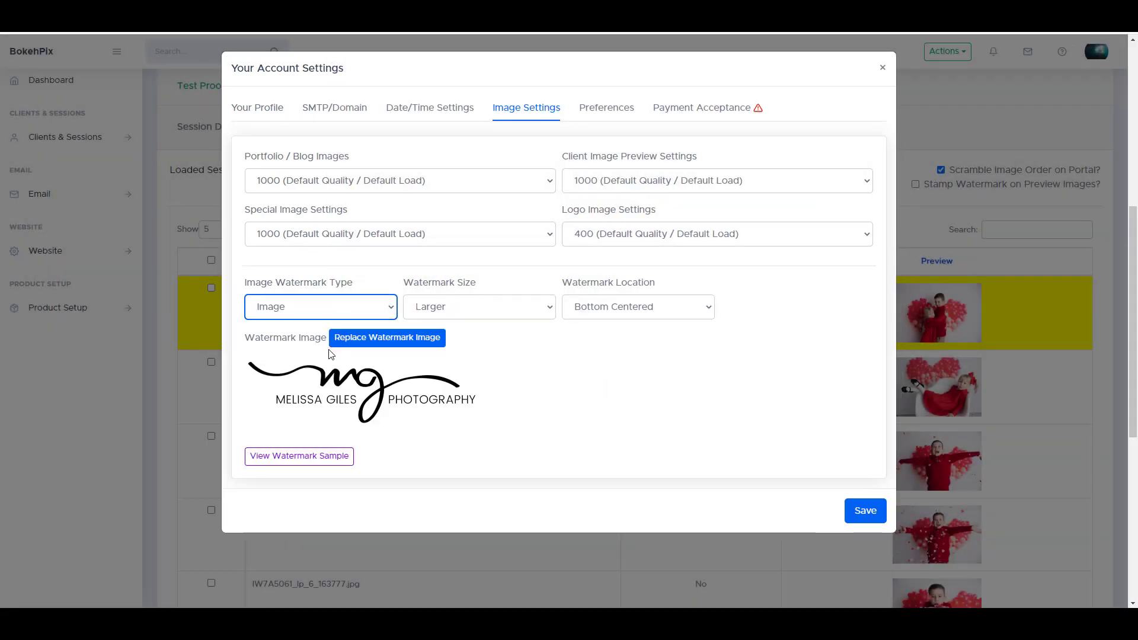
click(341, 461)
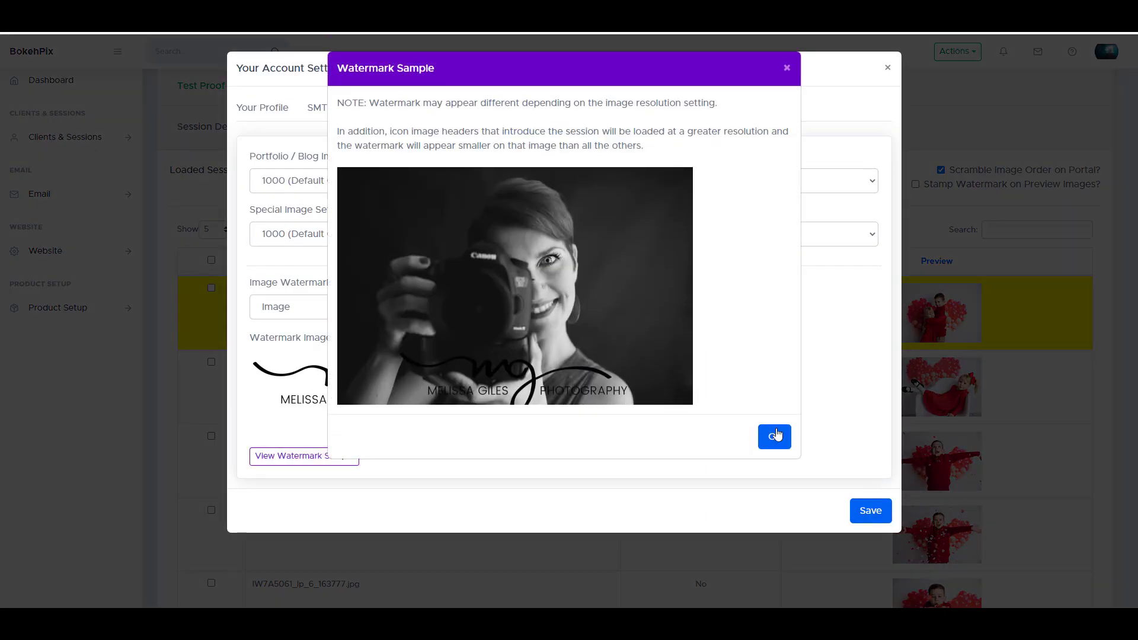
Step: Close the watermark sample and account settings, enable watermark stamping on the session's preview images, and save the session
click(776, 436)
click(1048, 392)
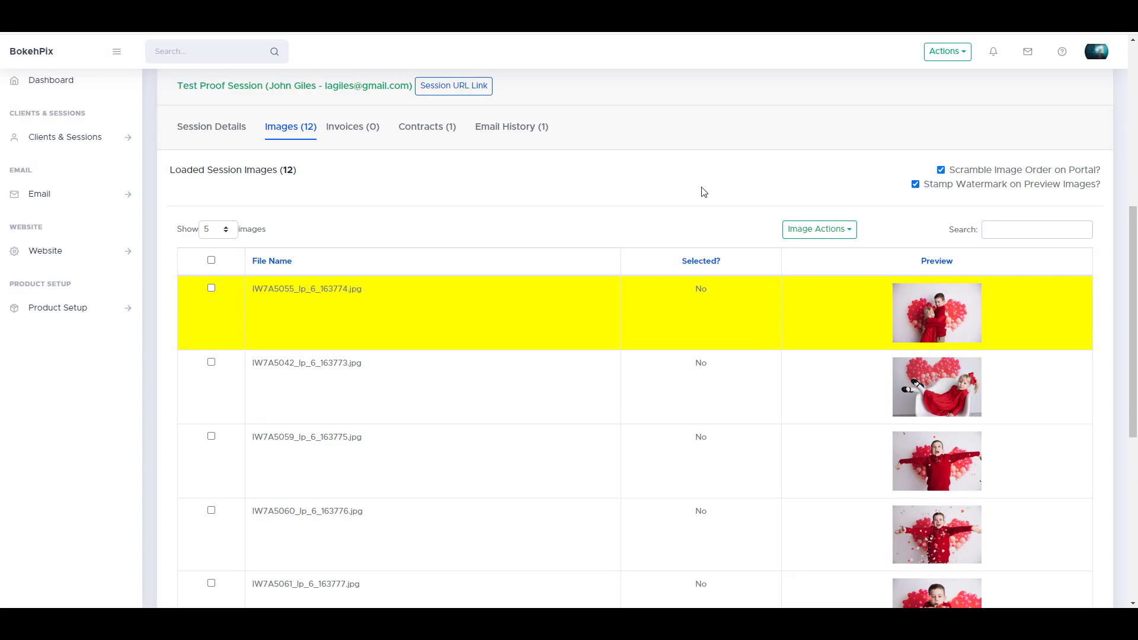
click(933, 52)
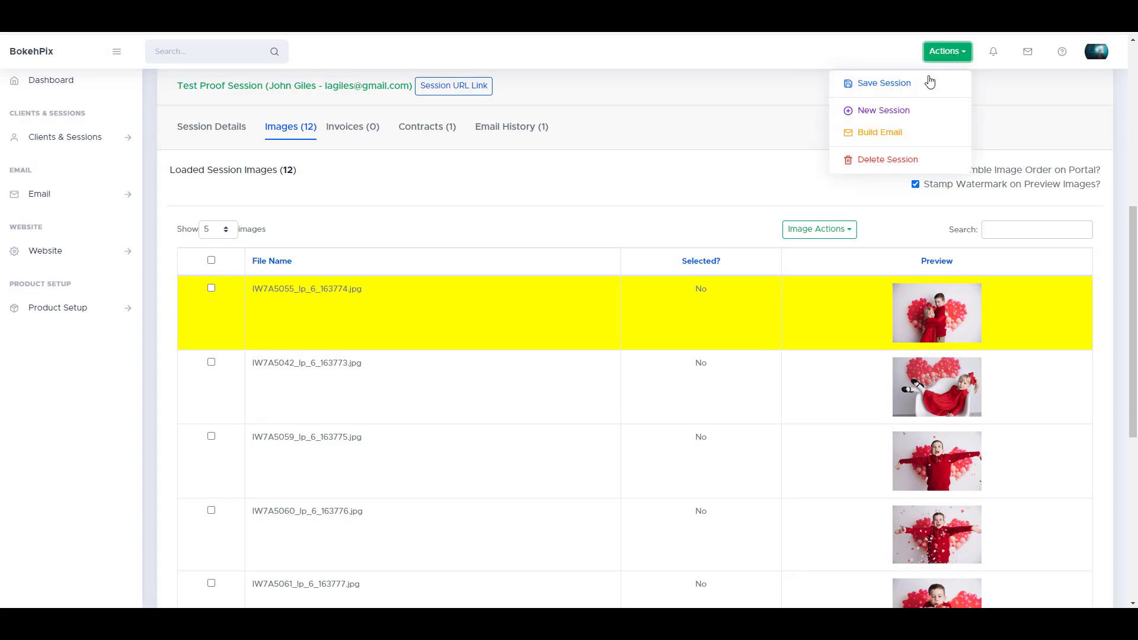
click(925, 84)
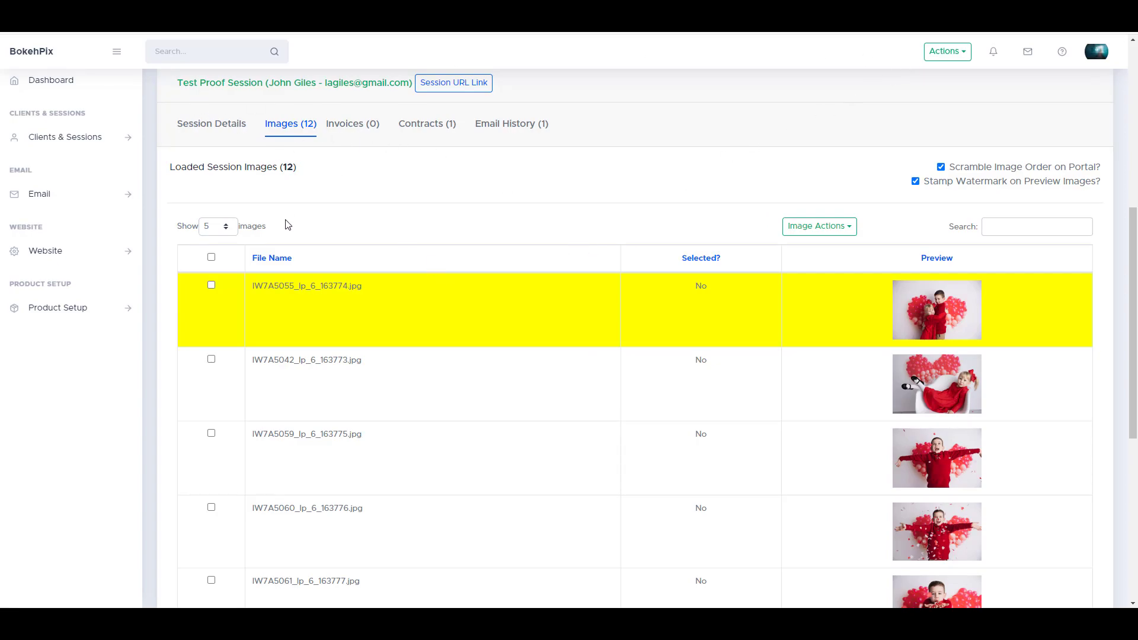
Step: Build a client session email using the Proofing Session Notice (Default) template
scroll(299, 296, down, 3)
click(302, 503)
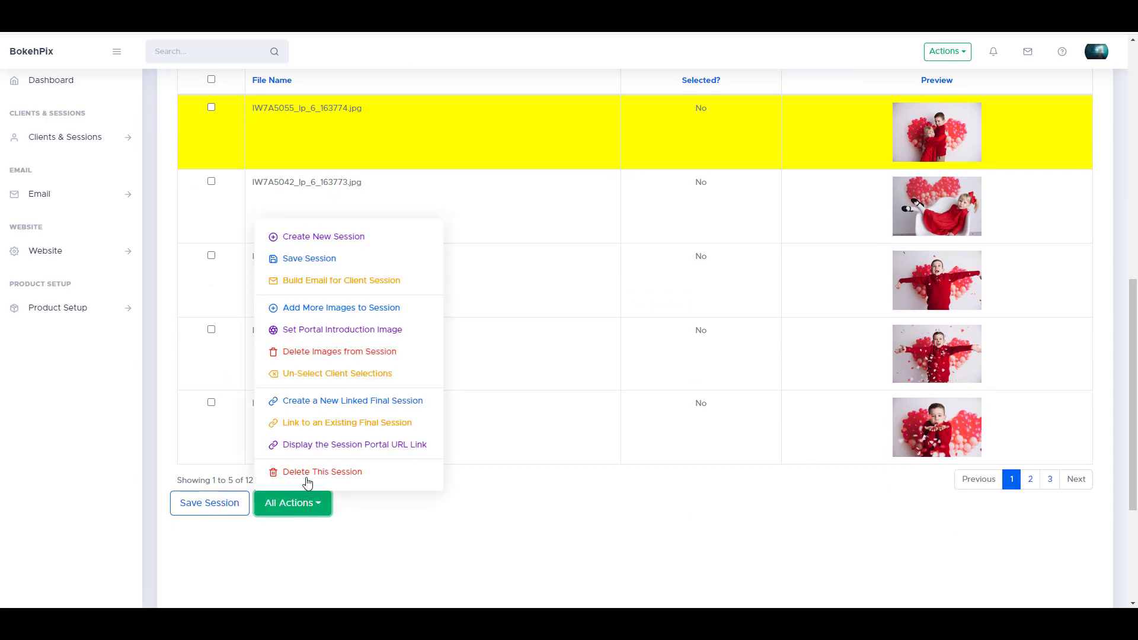
click(336, 287)
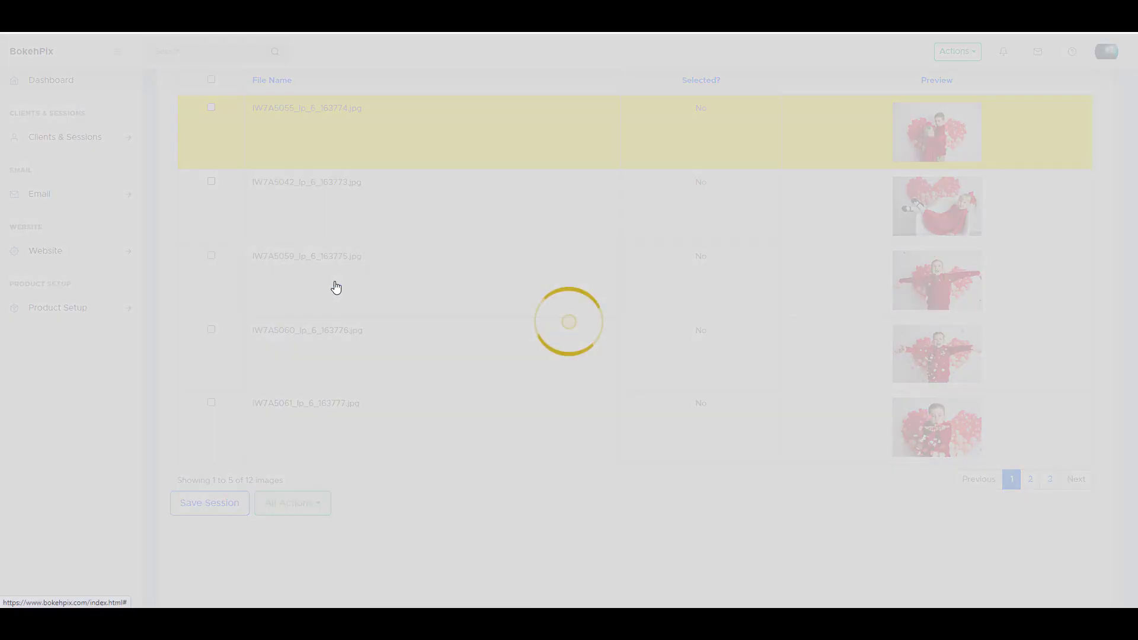
click(316, 156)
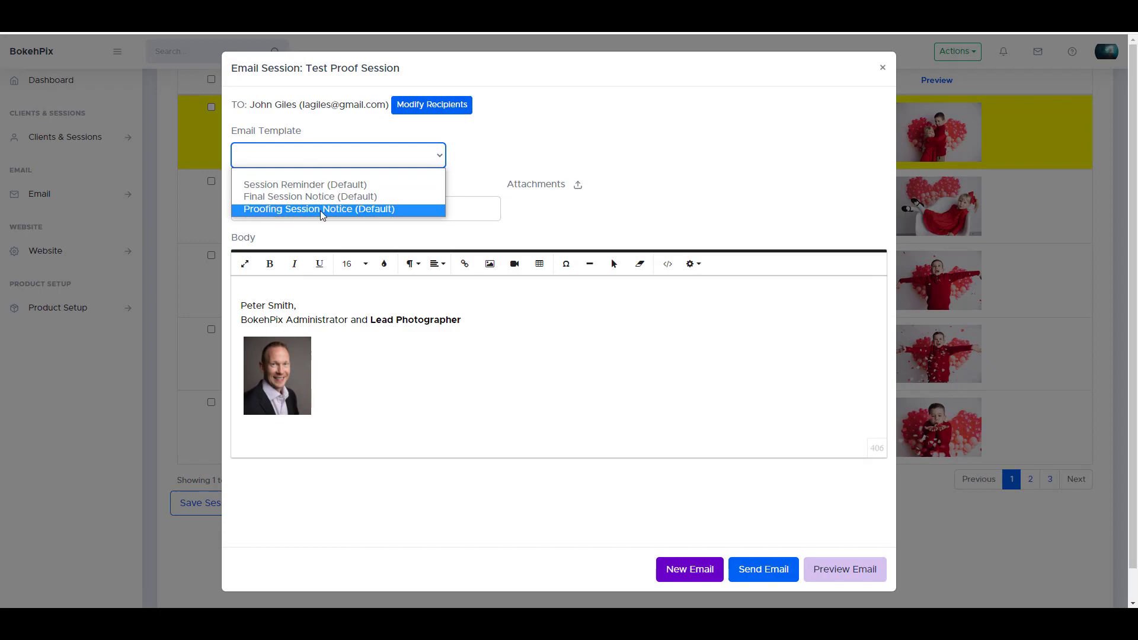
click(379, 211)
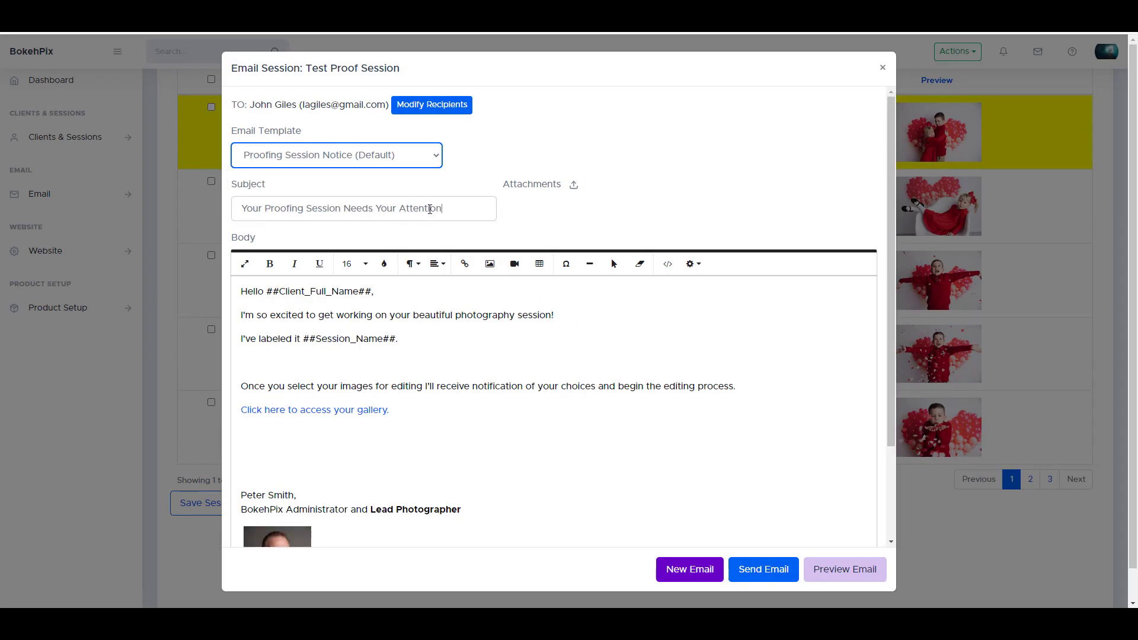
Step: Review the email's subject and body and examine the placeholder fields available for insertion, including Session_URL
drag(441, 208, 240, 208)
click(287, 208)
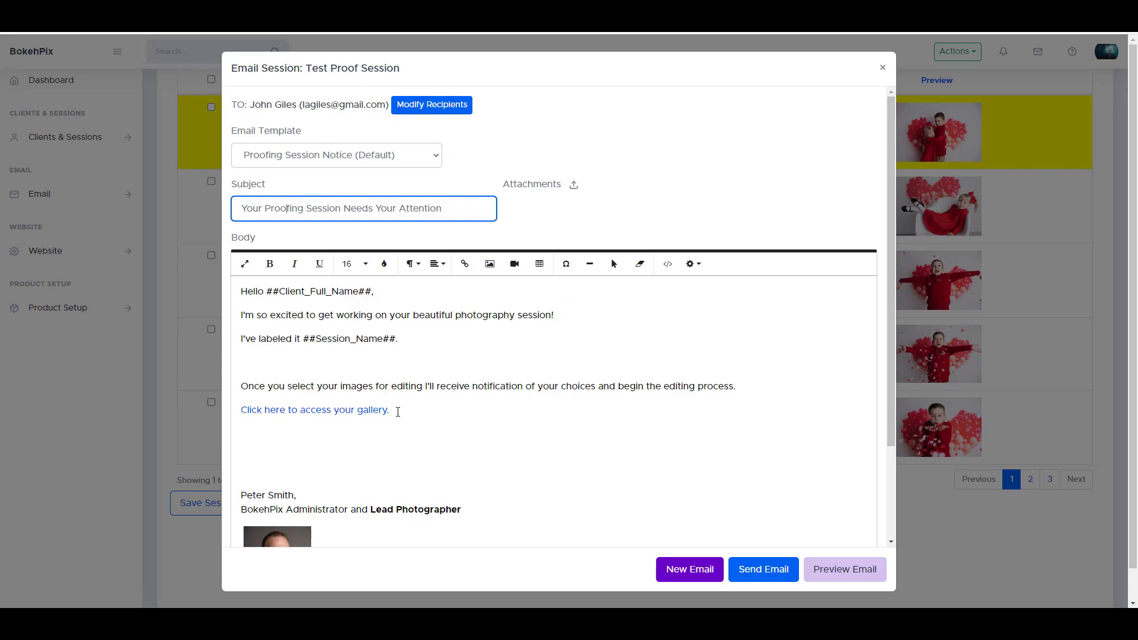
click(693, 263)
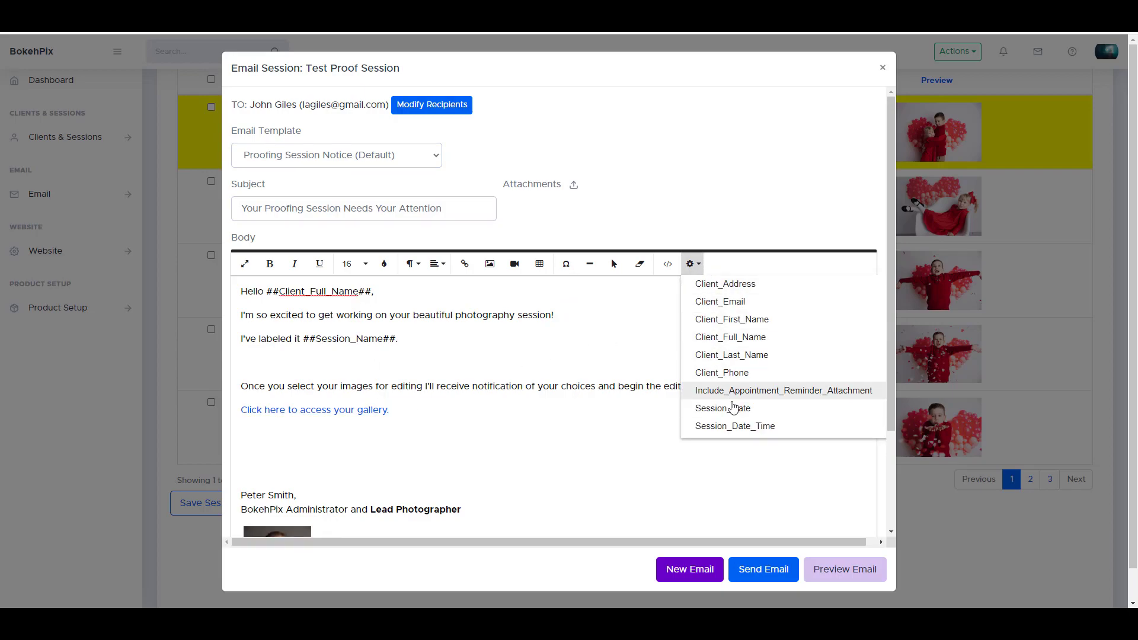
scroll(737, 427, down, 3)
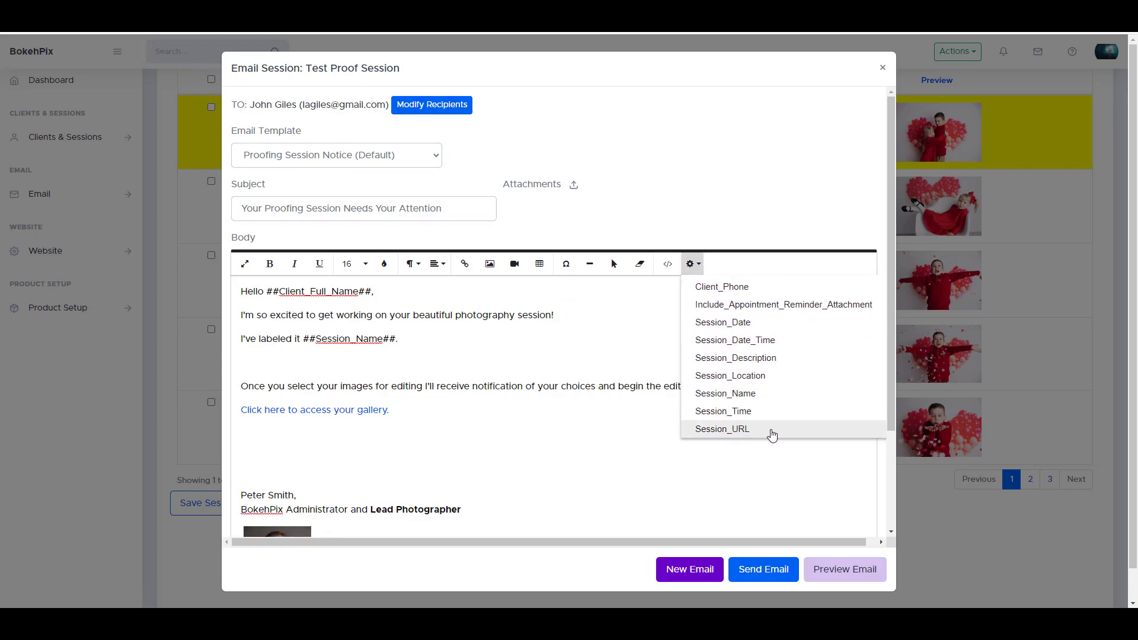
click(595, 435)
scroll(594, 441, down, 1)
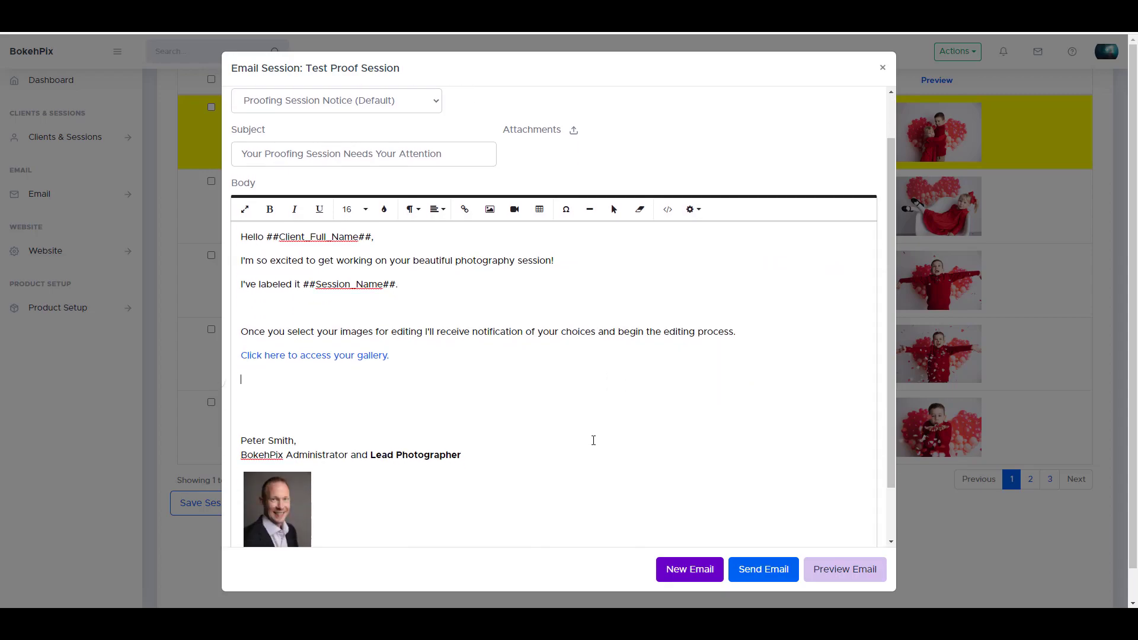
Step: Send the proofing notice email to the client and check the session's email history
click(762, 569)
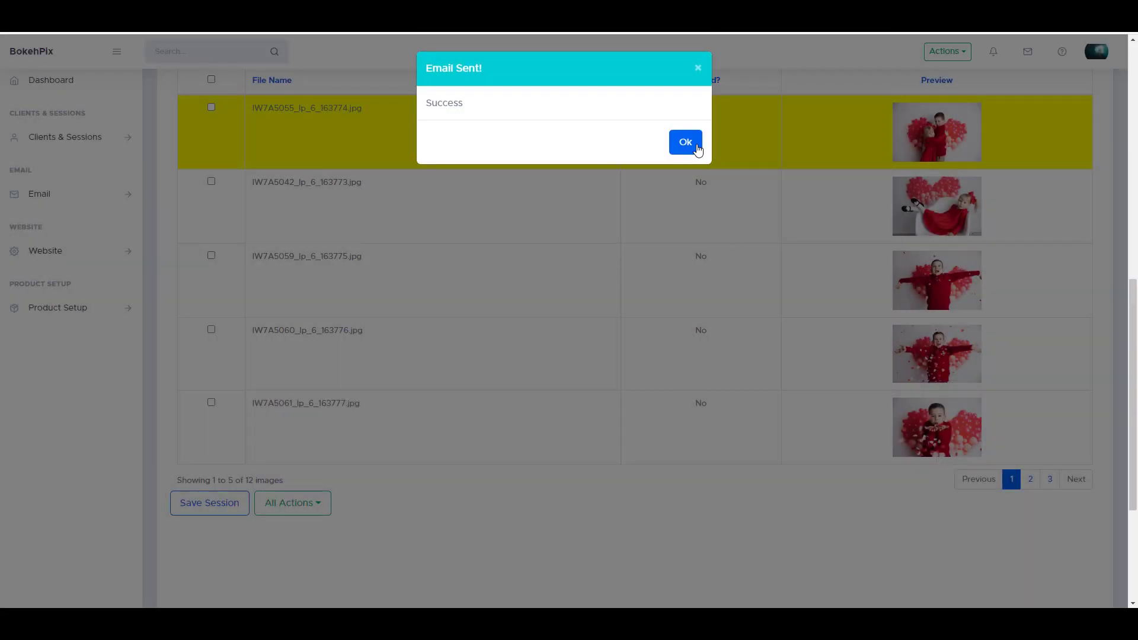
click(697, 149)
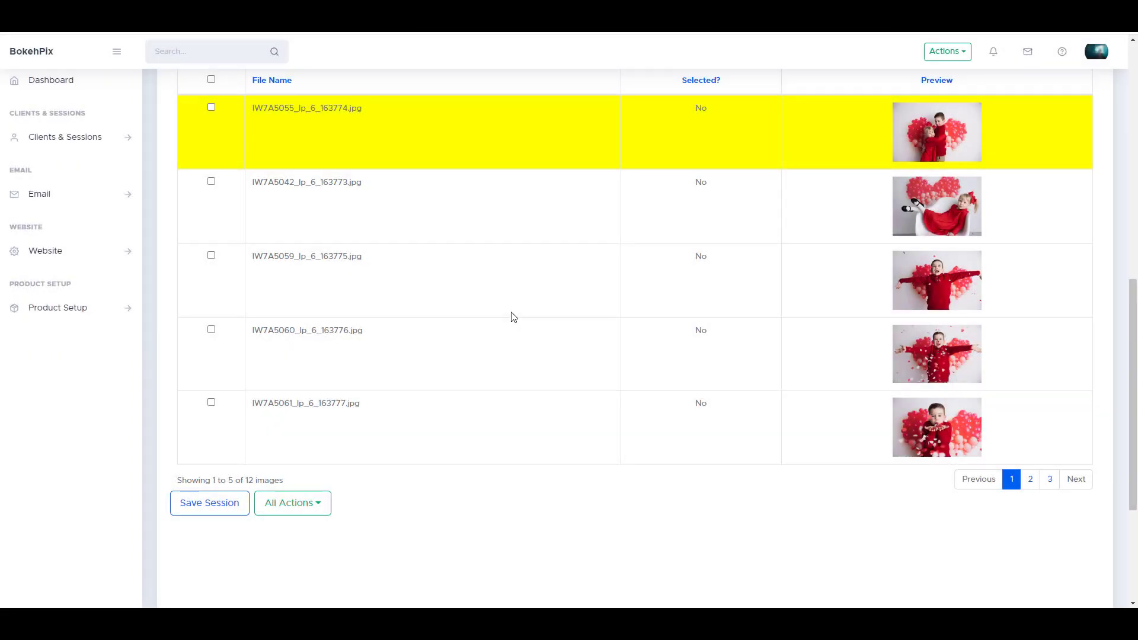
scroll(511, 318, up, 3)
click(541, 127)
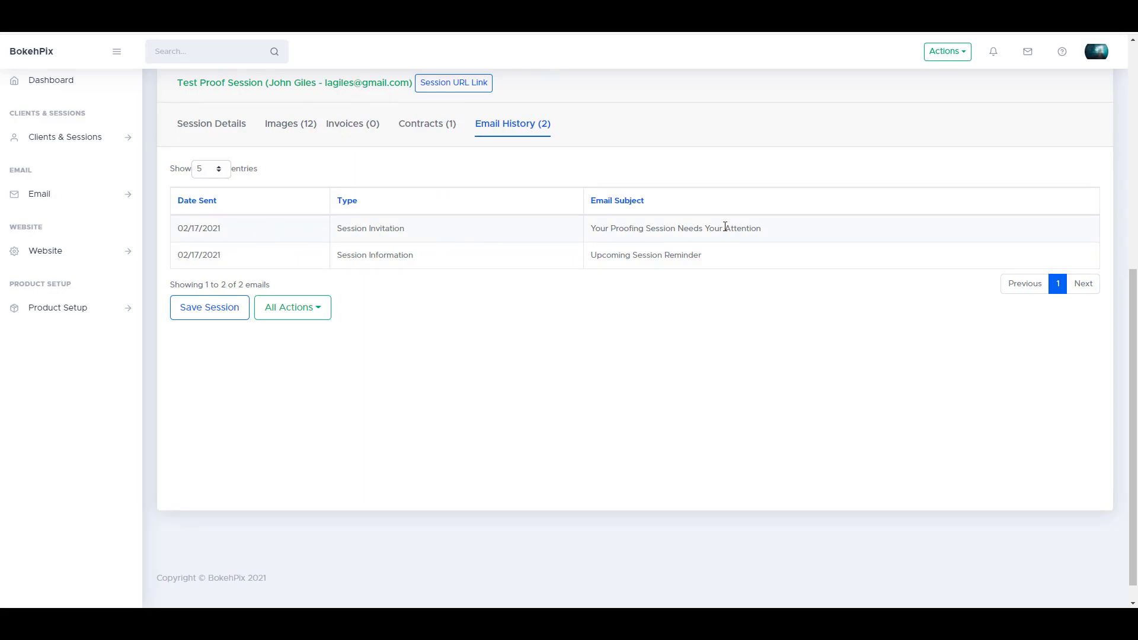
Step: Open the client portal, enter the Valentine's Proofing Session gallery and check how many images can be selected
click(436, 89)
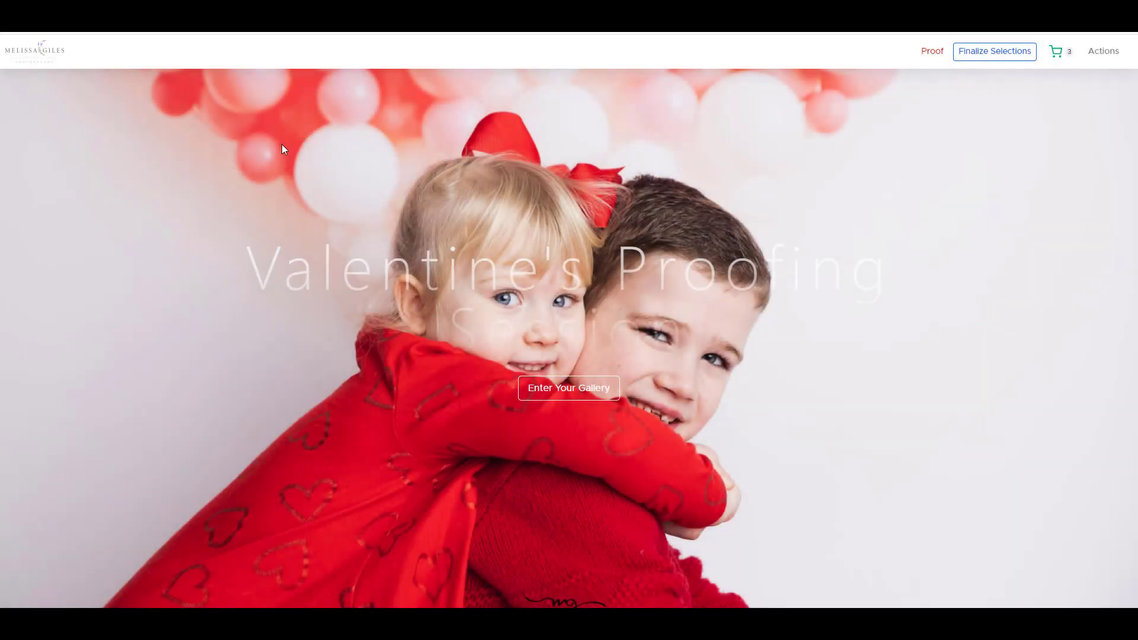
double_click(933, 51)
click(936, 52)
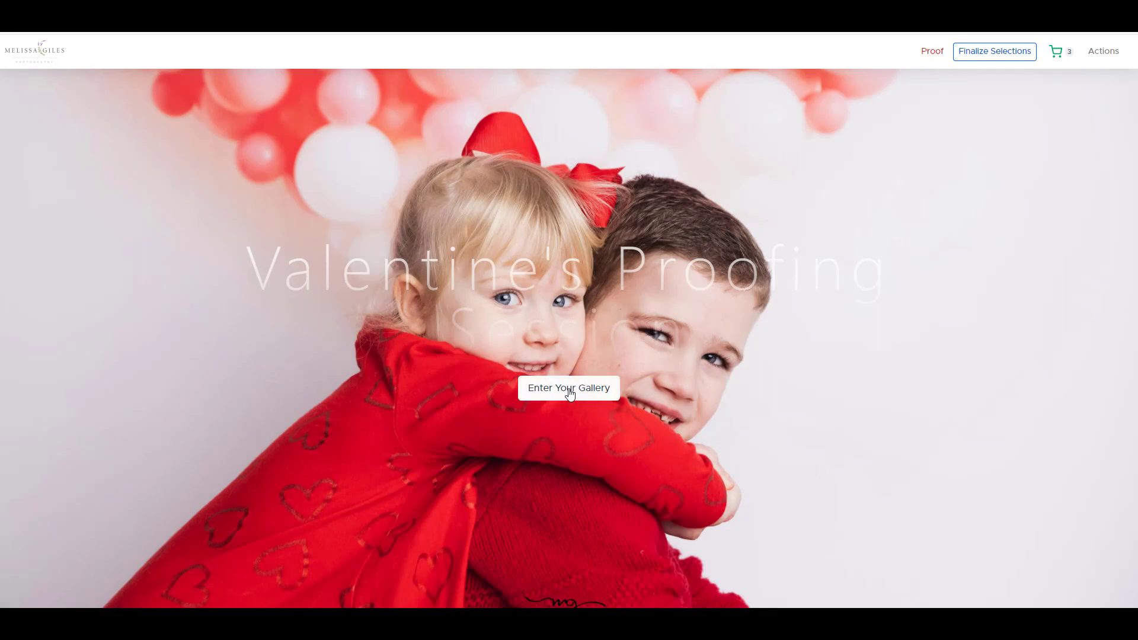
click(570, 393)
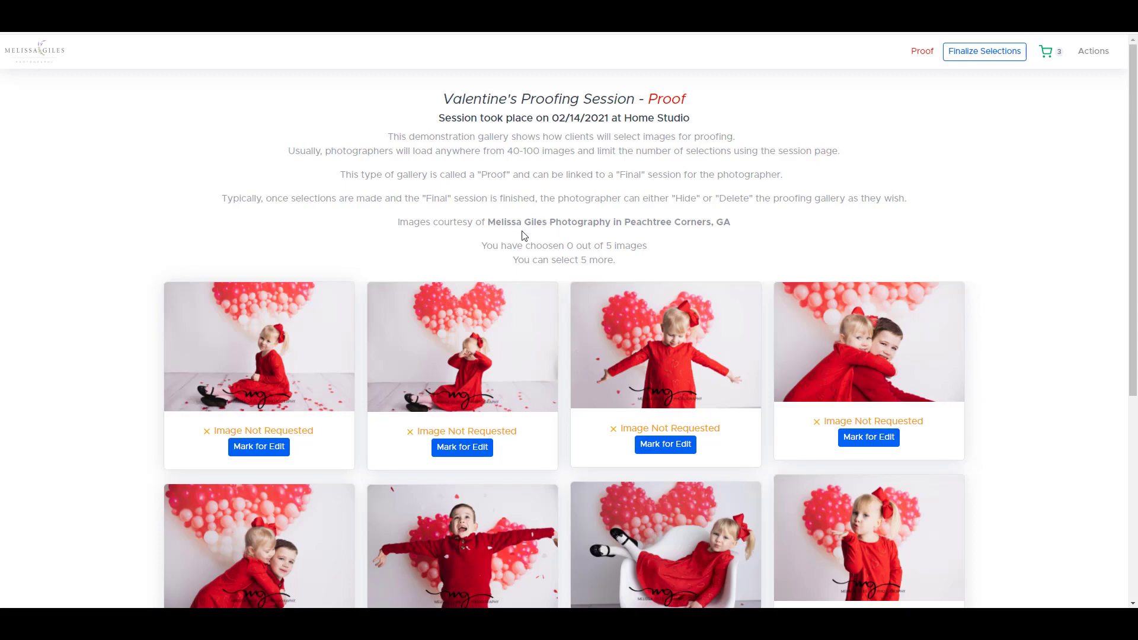
drag(491, 245, 657, 244)
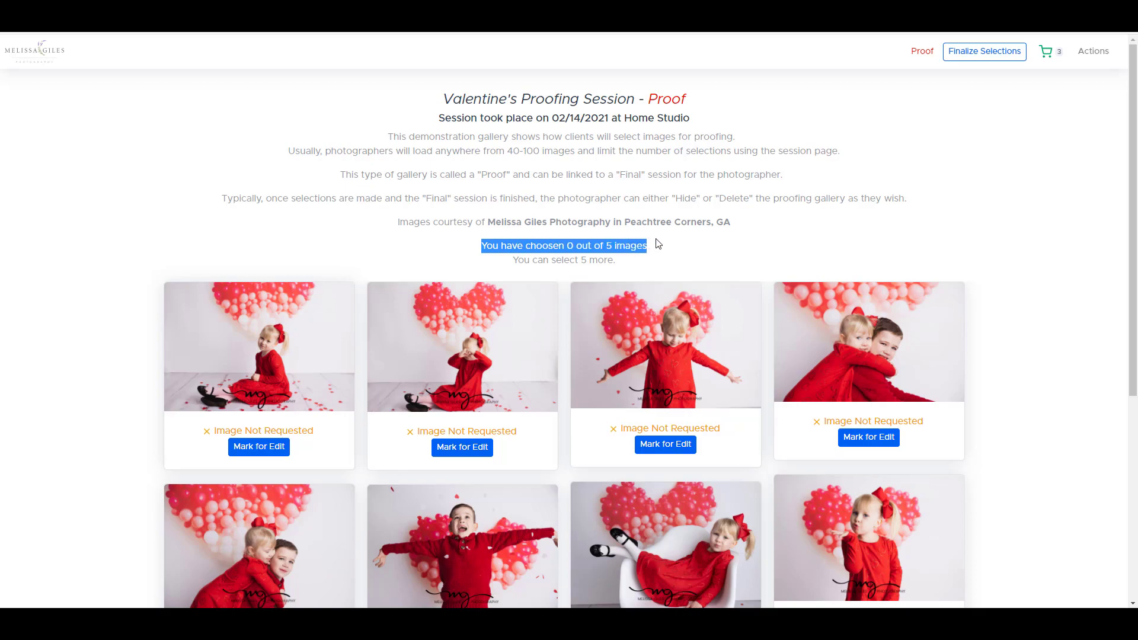
click(586, 257)
Step: Mark the second-row photo of the hugging siblings for editing, plus the last-row standing siblings photo from its enlarged view
scroll(549, 275, down, 3)
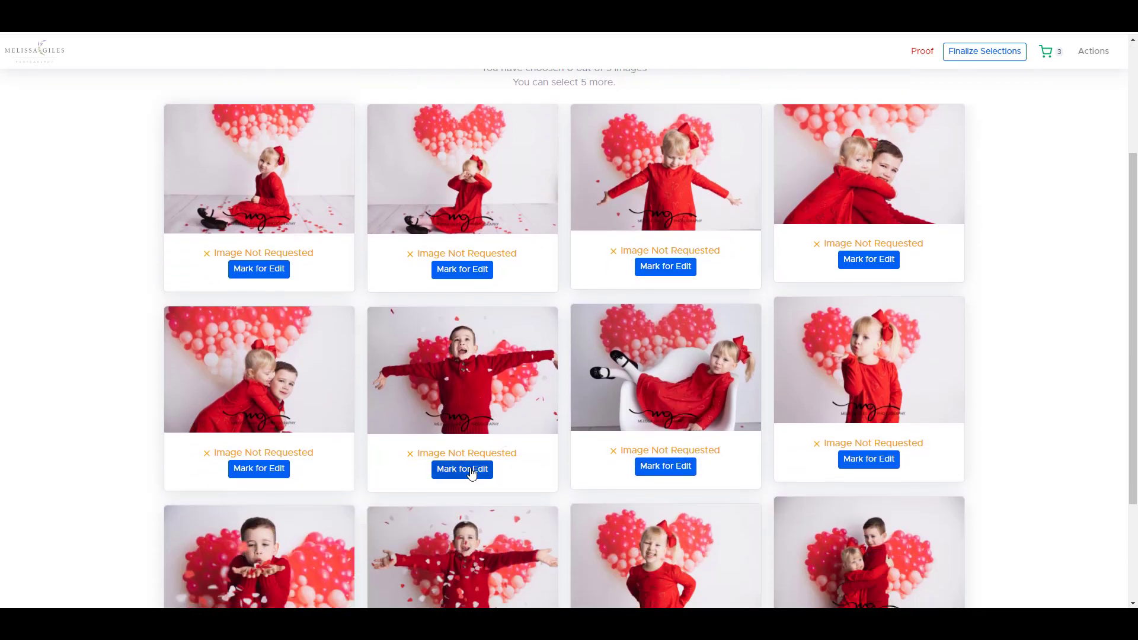
click(265, 469)
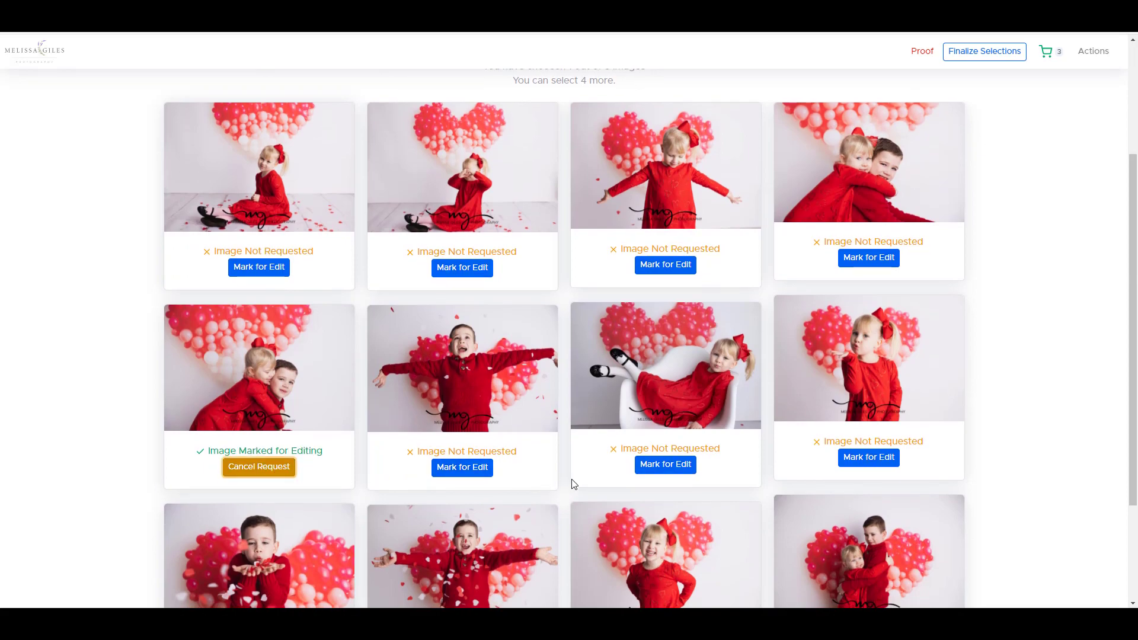
scroll(682, 492, down, 1)
click(920, 520)
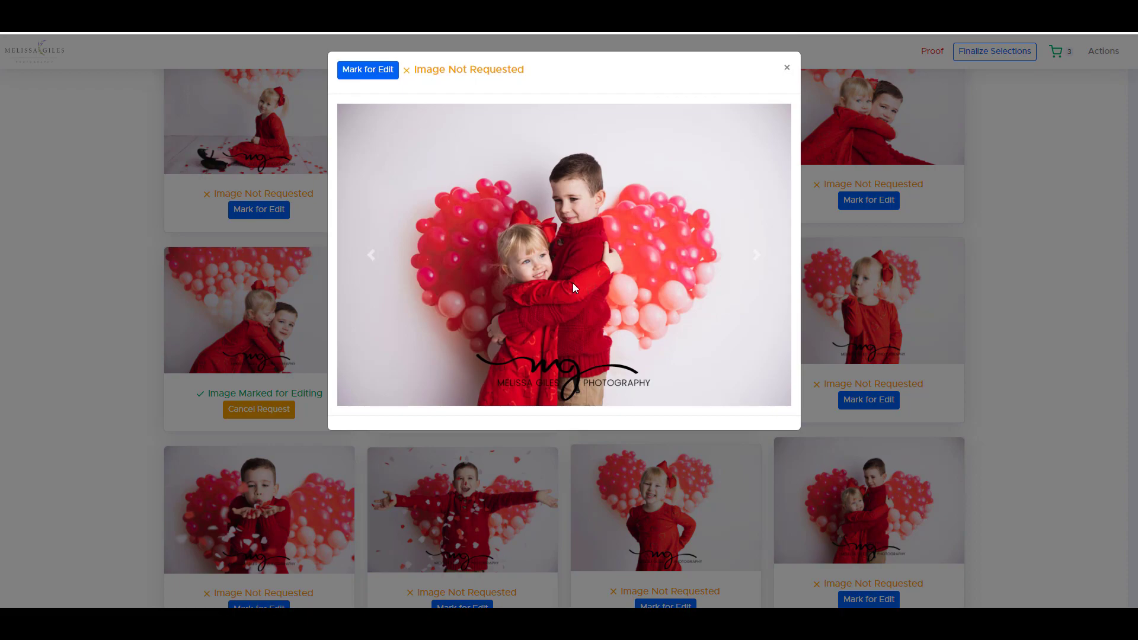
click(377, 72)
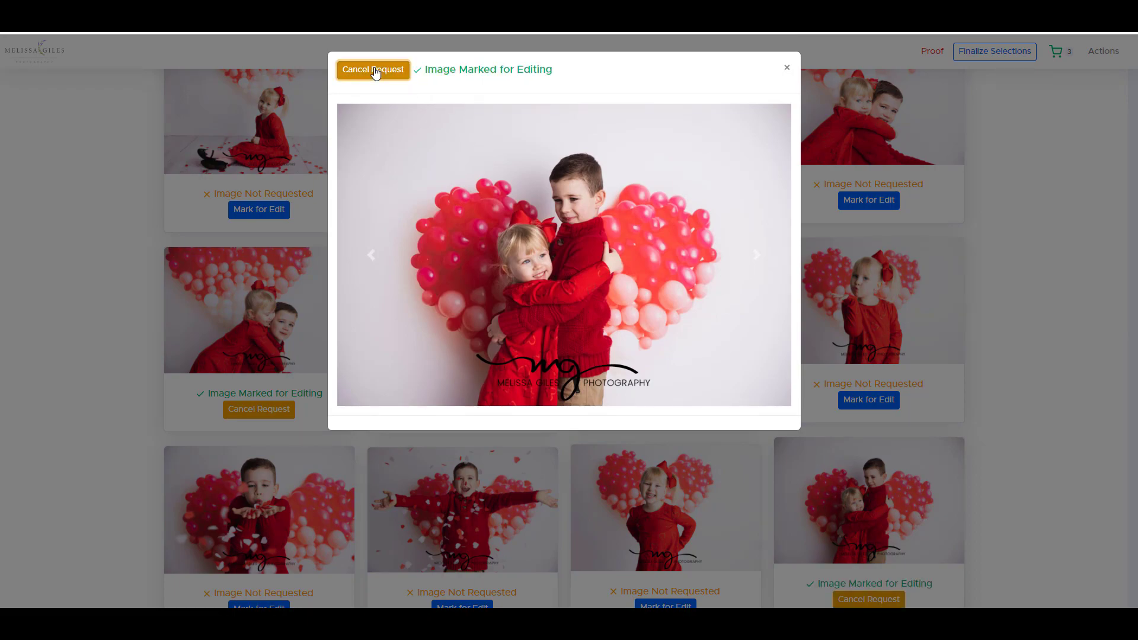
Step: Advance the enlarged view to the girl sitting on the floor, mark that photo for editing and return to the gallery
click(758, 256)
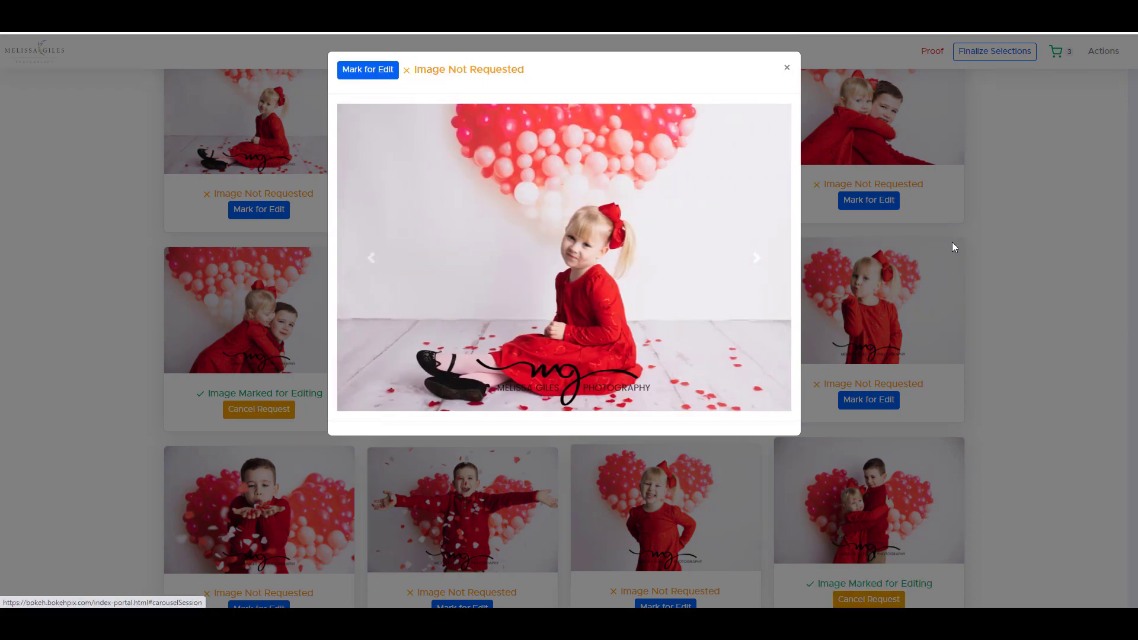
click(368, 70)
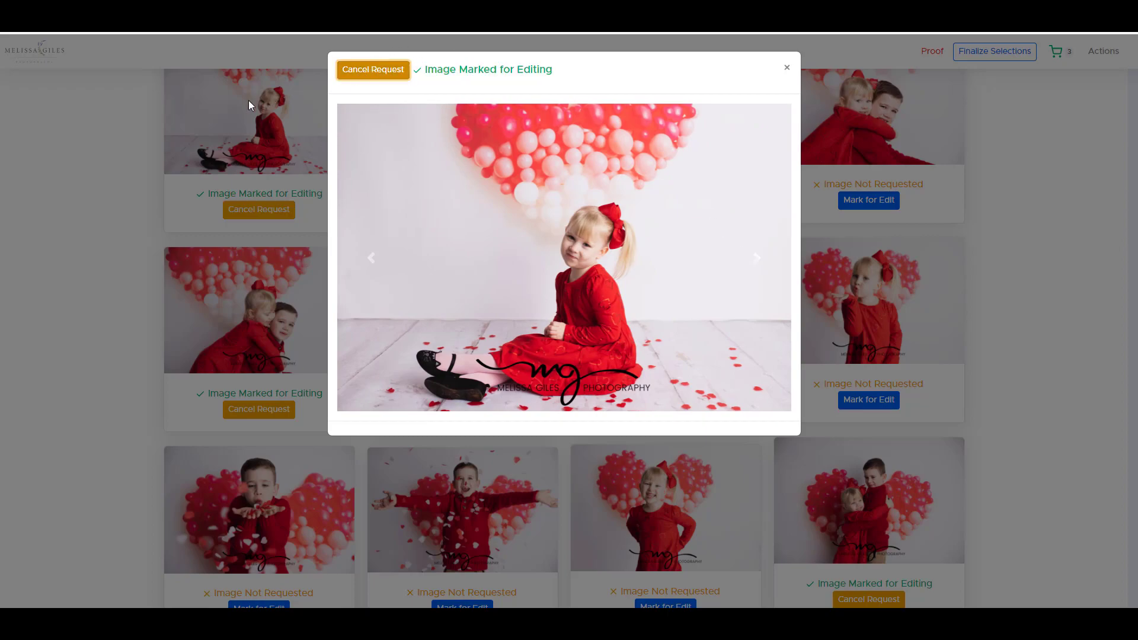
click(123, 153)
scroll(357, 284, up, 2)
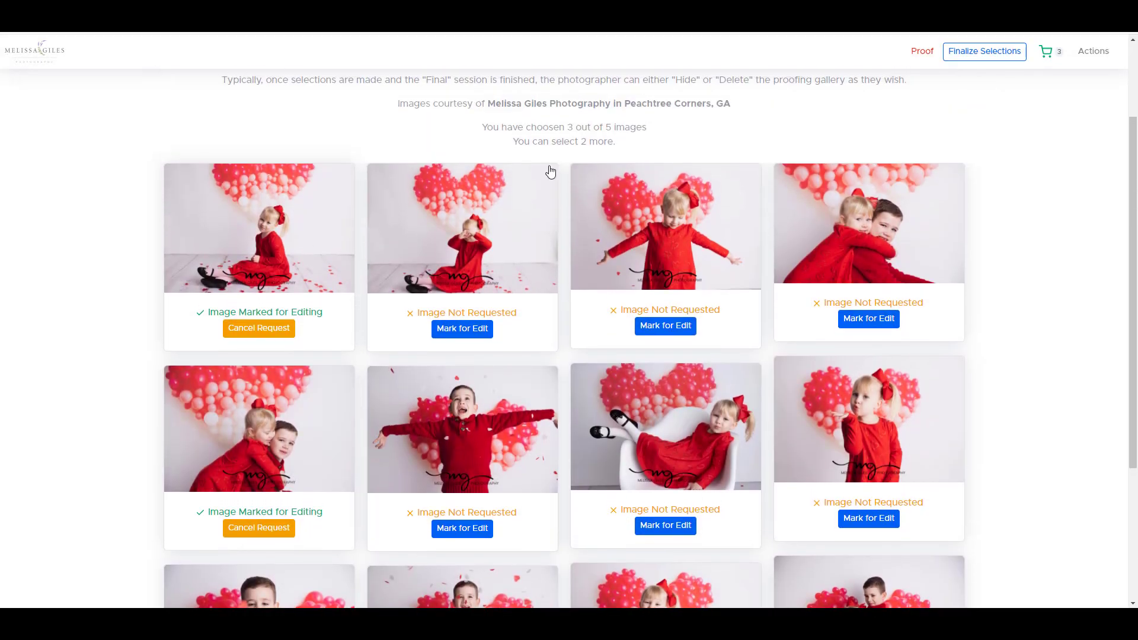
Step: Read the proofing help on how to request images for editing, and close it
click(1092, 52)
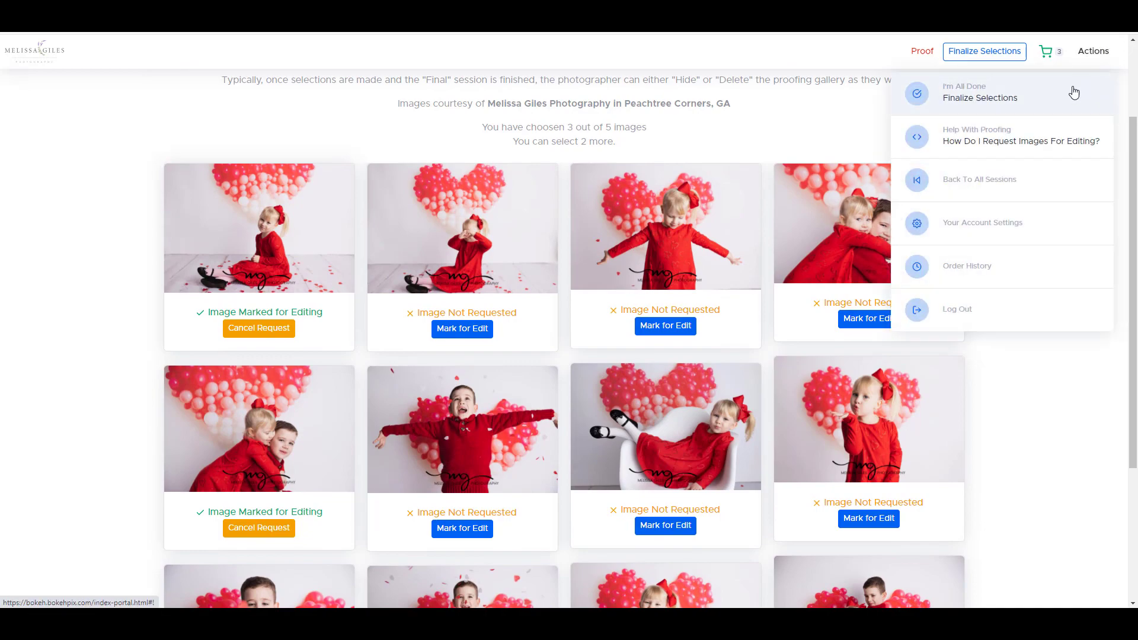
click(1062, 146)
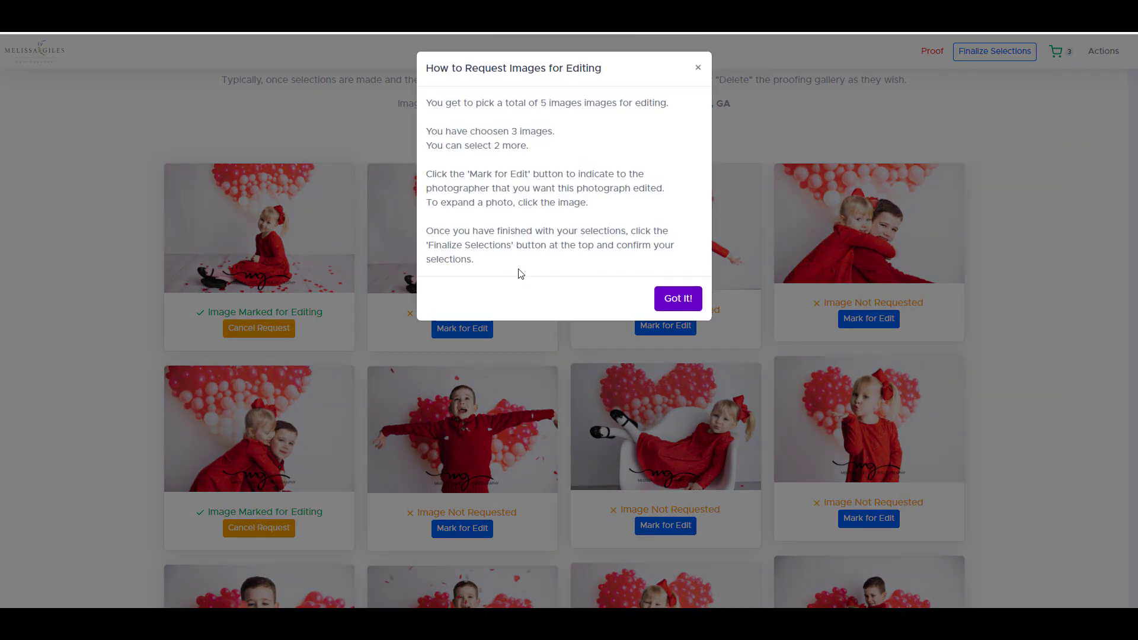
click(679, 298)
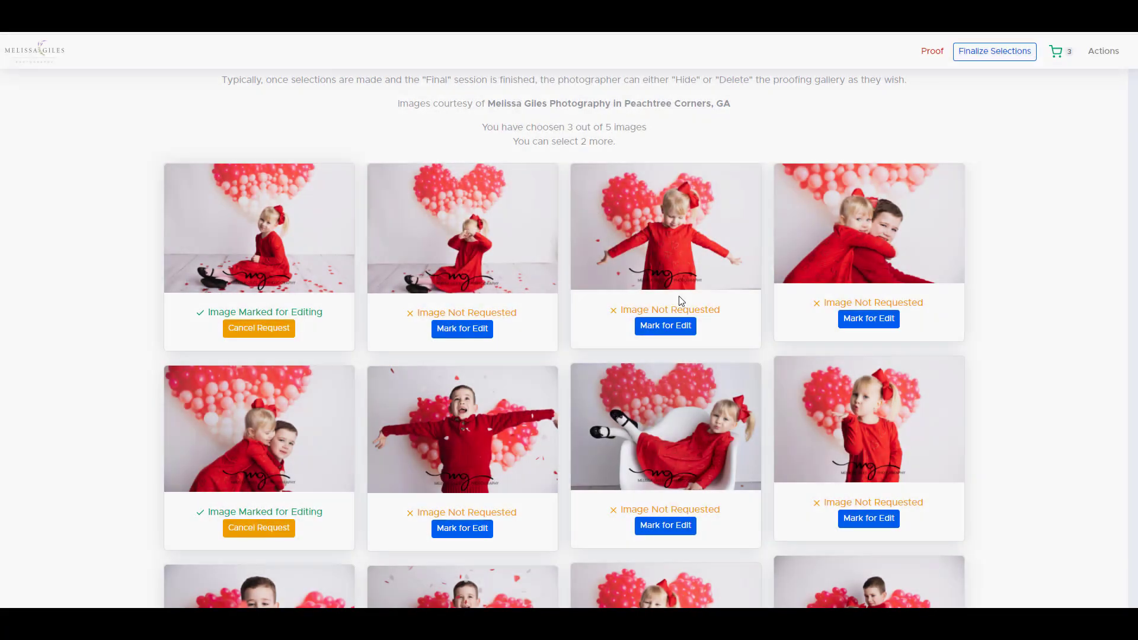
Step: Mark the girl with outstretched arms and the second-row girl with her hand at her mouth for editing, and check the selection limit notice
click(665, 326)
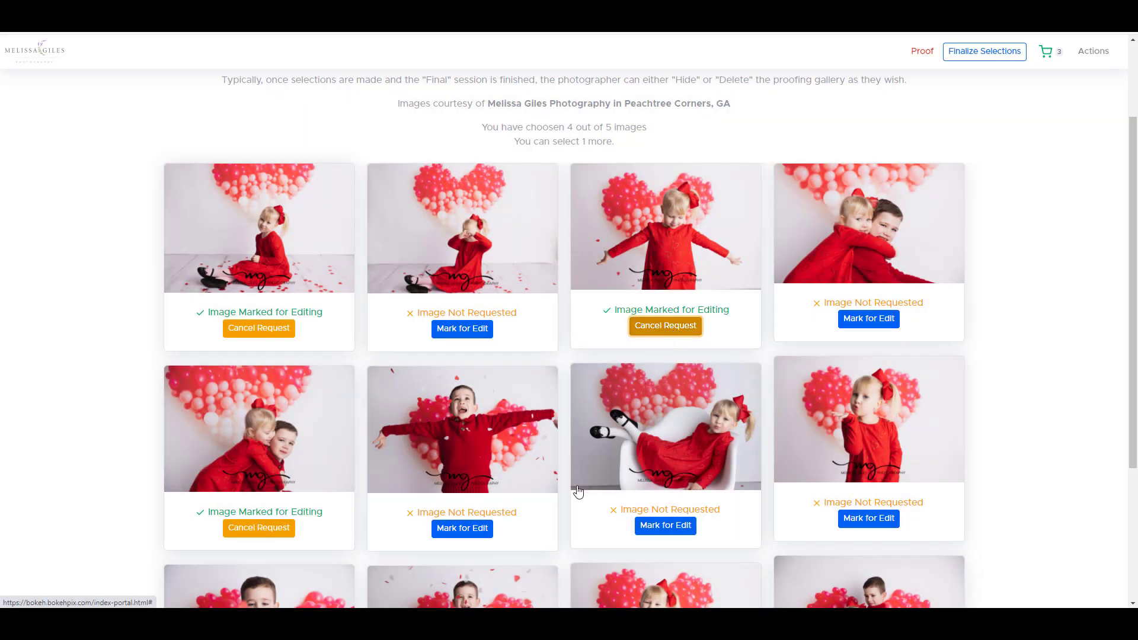
scroll(578, 492, down, 3)
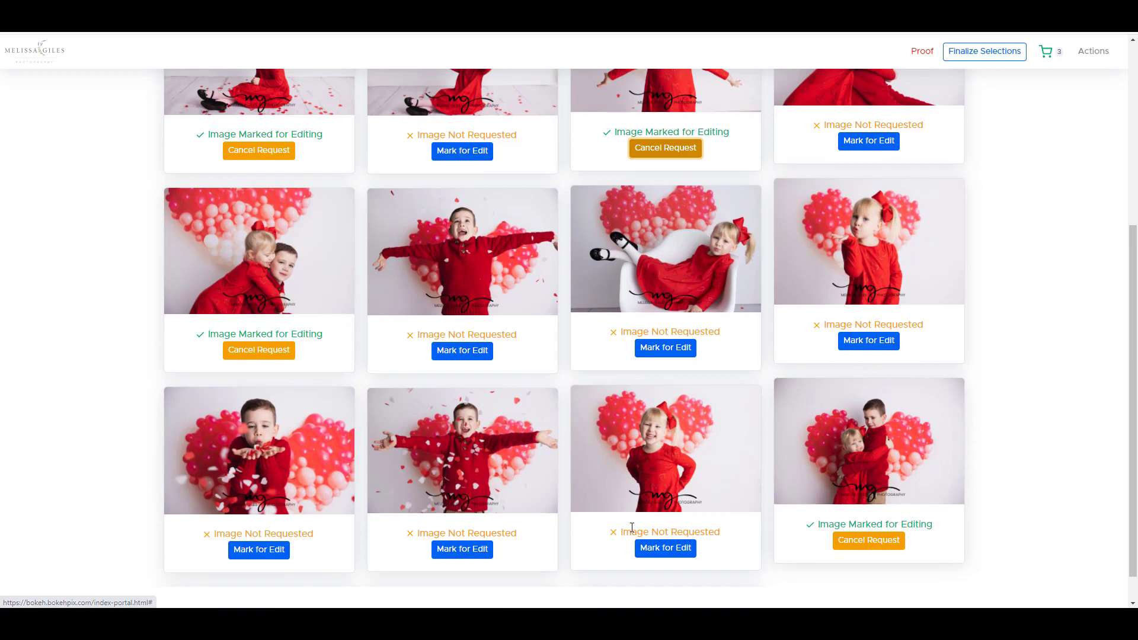
click(869, 340)
drag(596, 350, 745, 347)
Step: In the enlarged view, cancel the request for the girl with outstretched arms and mark the girl in the white chair instead
click(699, 280)
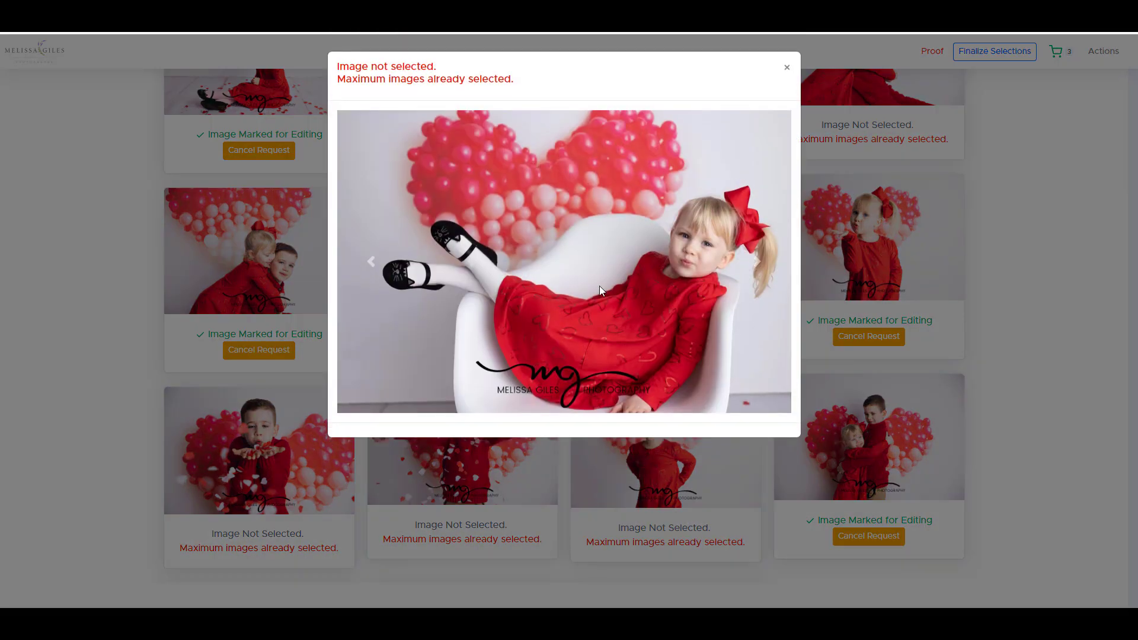
click(371, 262)
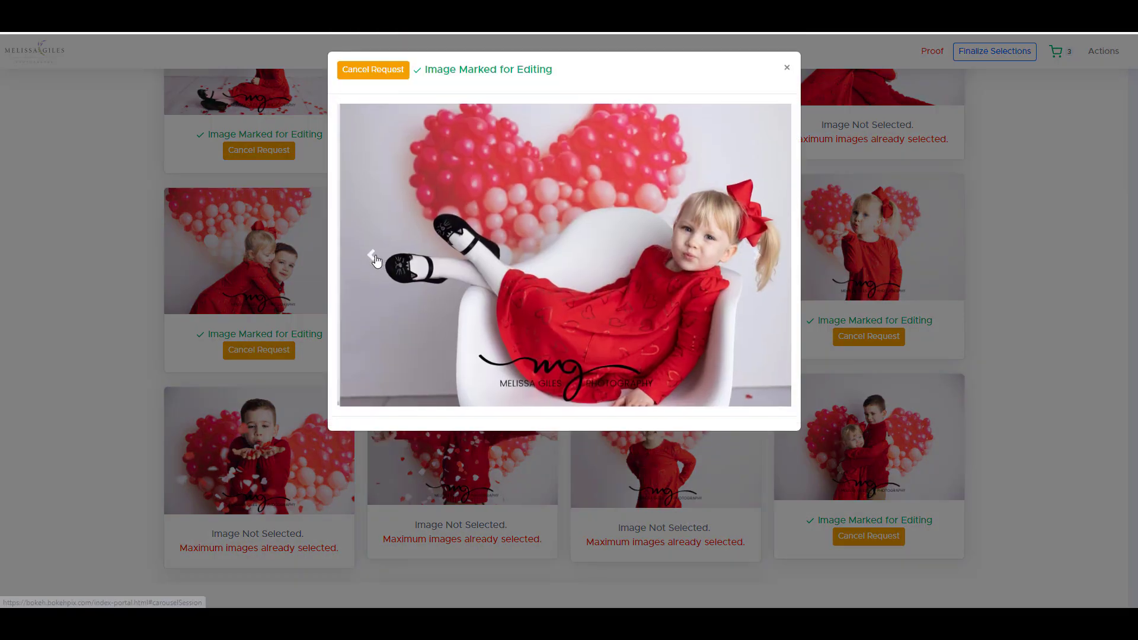
click(375, 70)
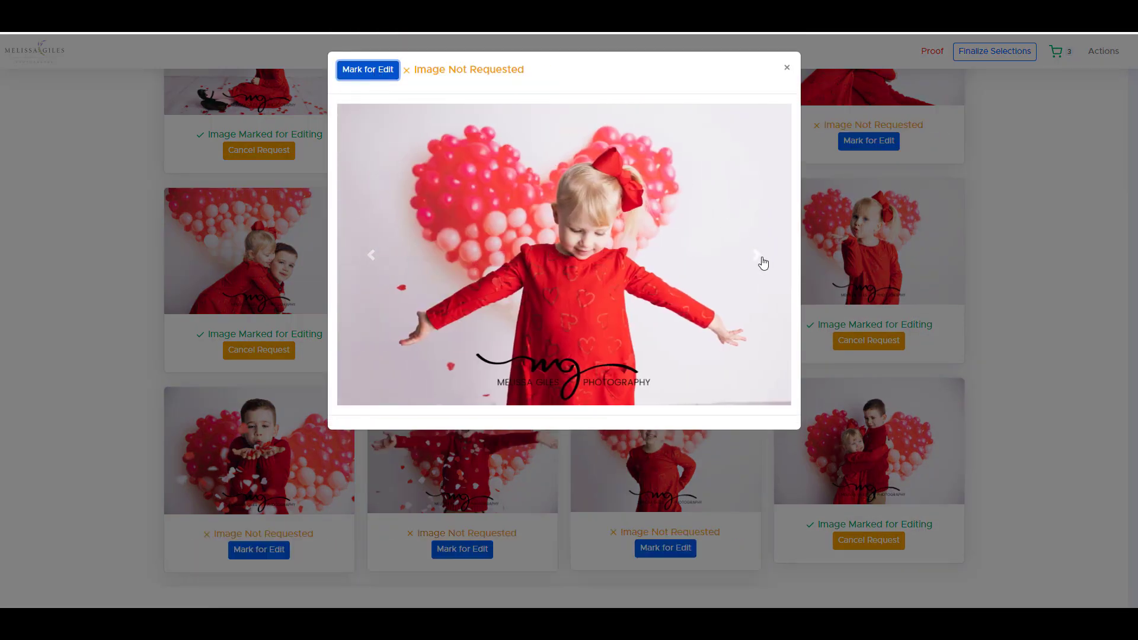
click(758, 260)
click(365, 72)
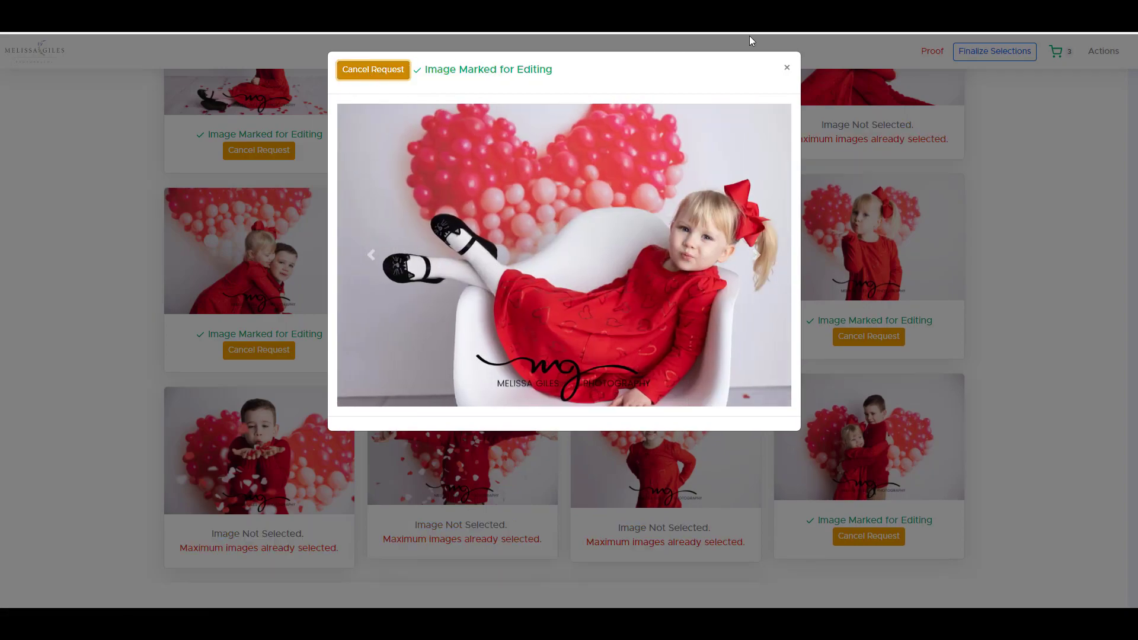
click(786, 69)
scroll(923, 77, up, 5)
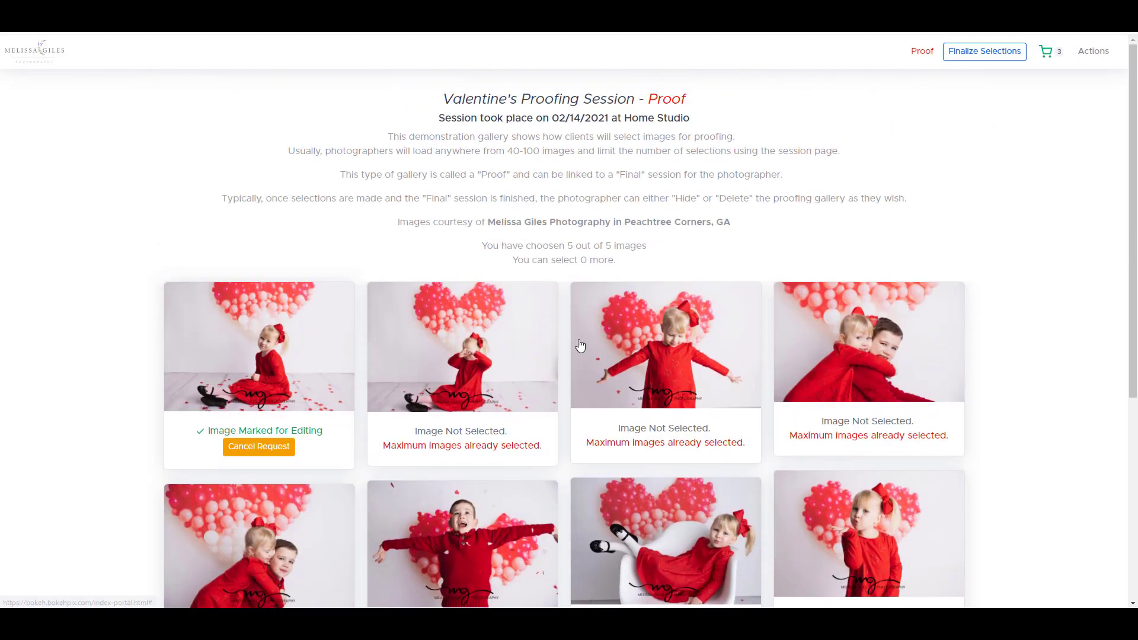
Step: Finalize the client's five image selections, review them and confirm the editing request to the photographer
click(1002, 53)
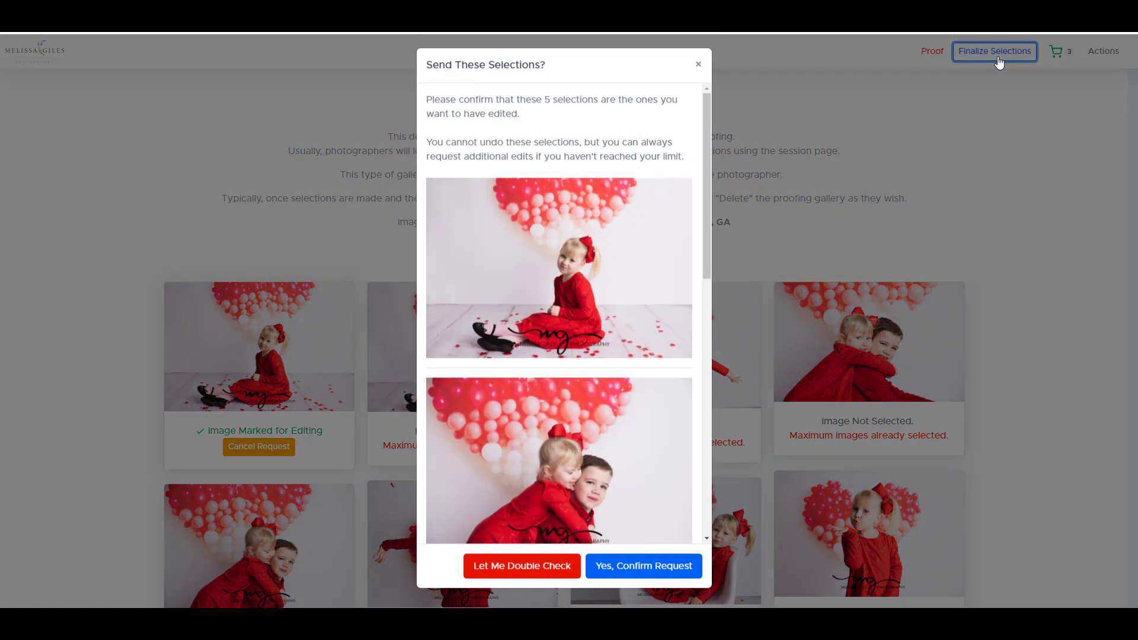
scroll(543, 333, down, 10)
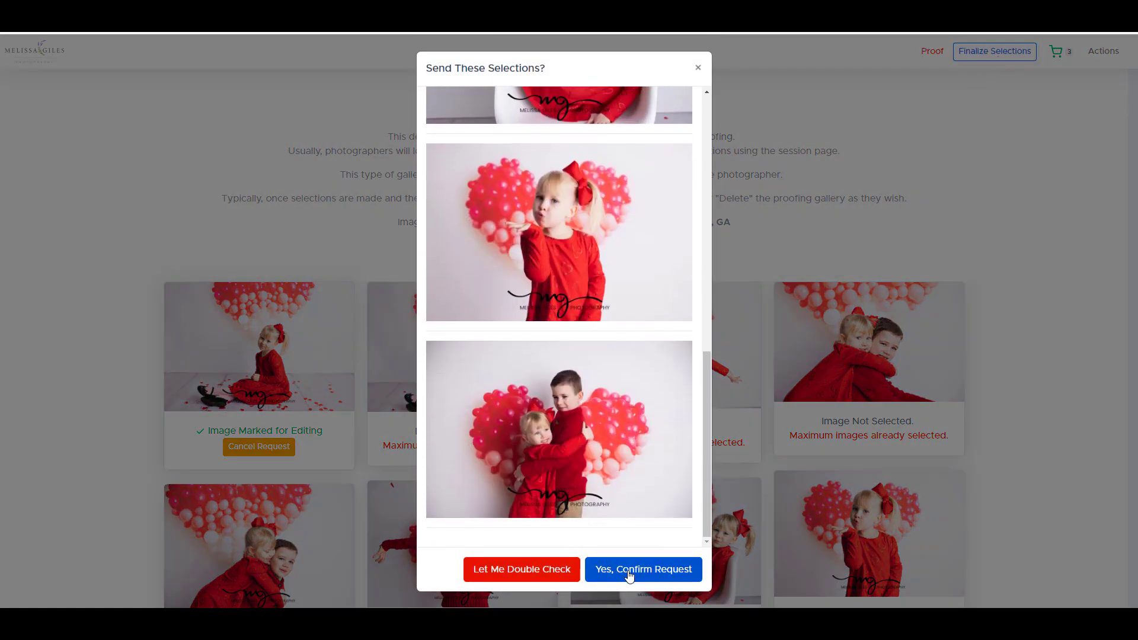
click(630, 576)
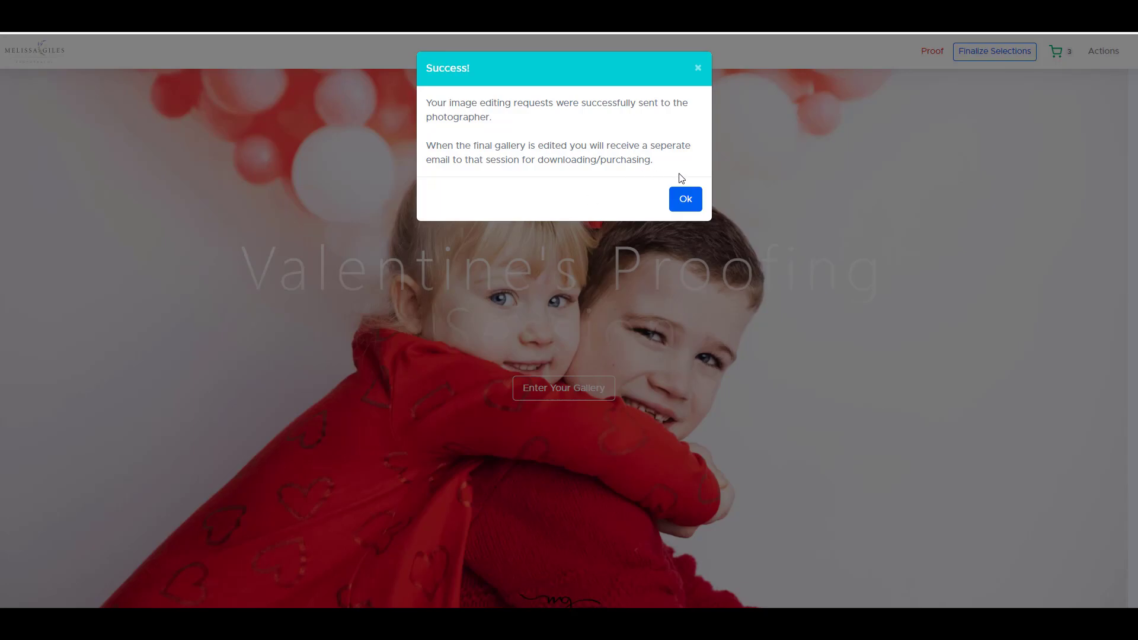
click(687, 201)
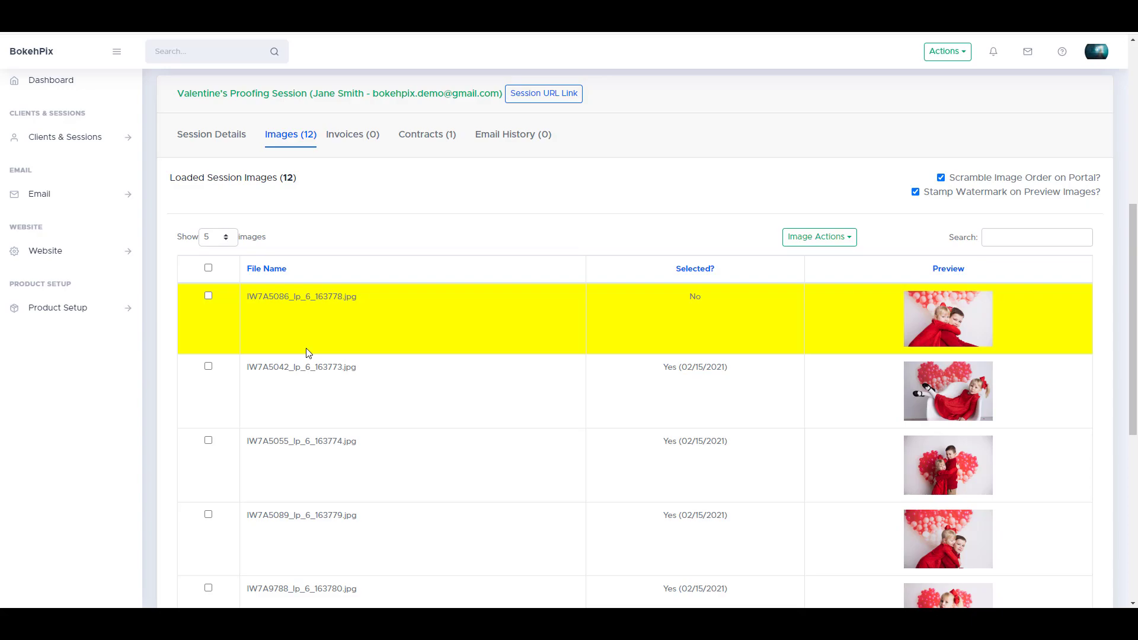
click(208, 366)
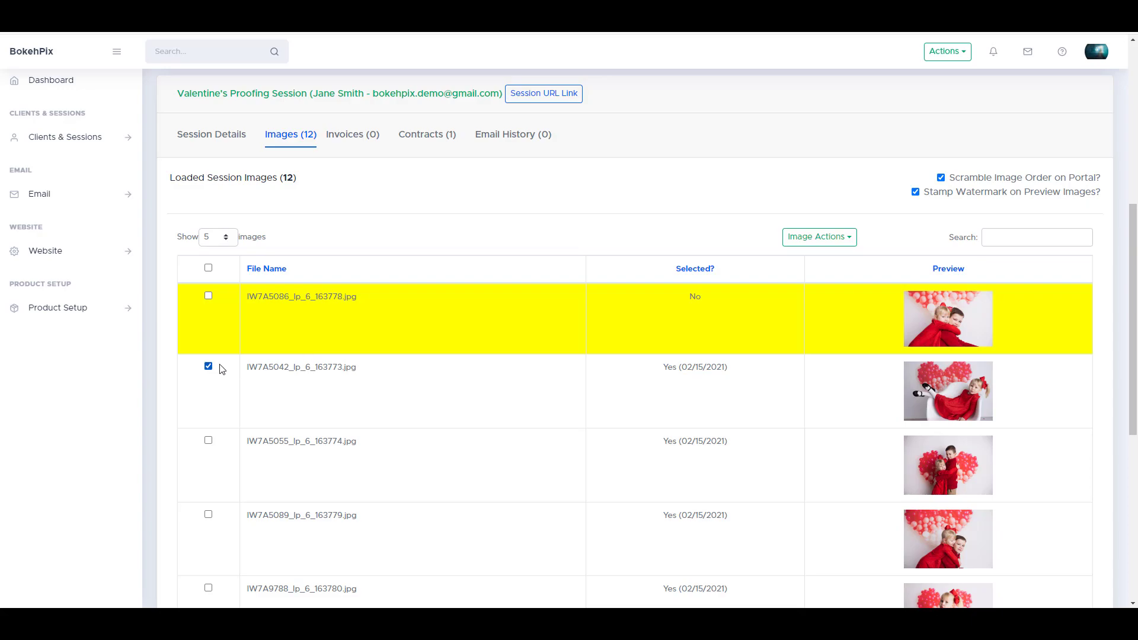
click(787, 237)
click(843, 339)
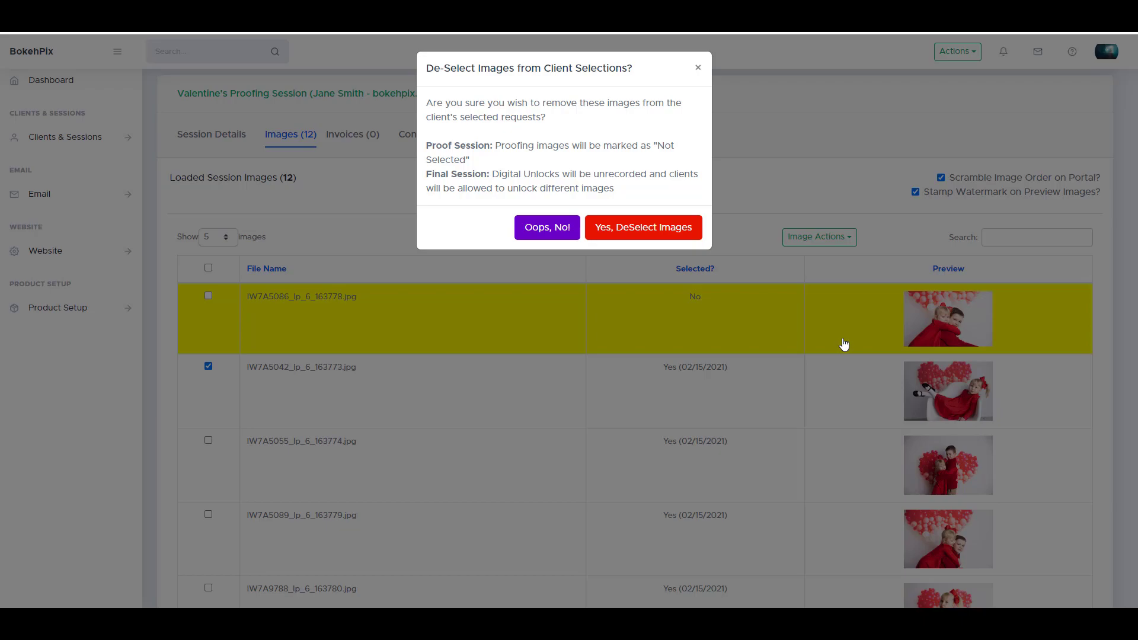
click(571, 232)
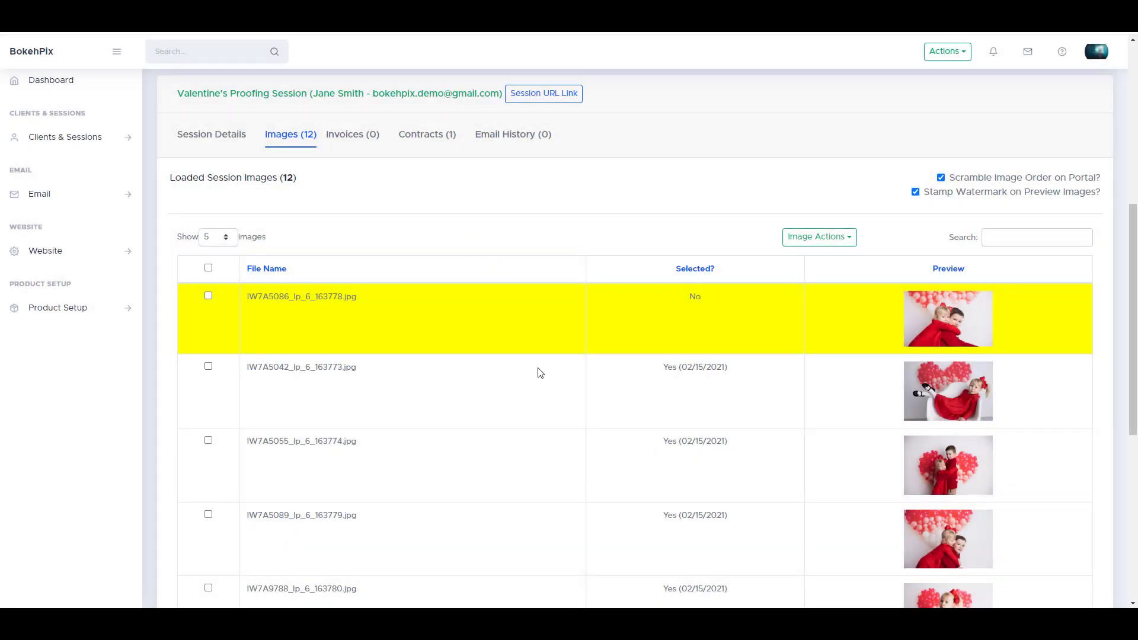
Step: Show the proof selections of Valentine's Proofing Session, download them as a text file and open it
click(819, 236)
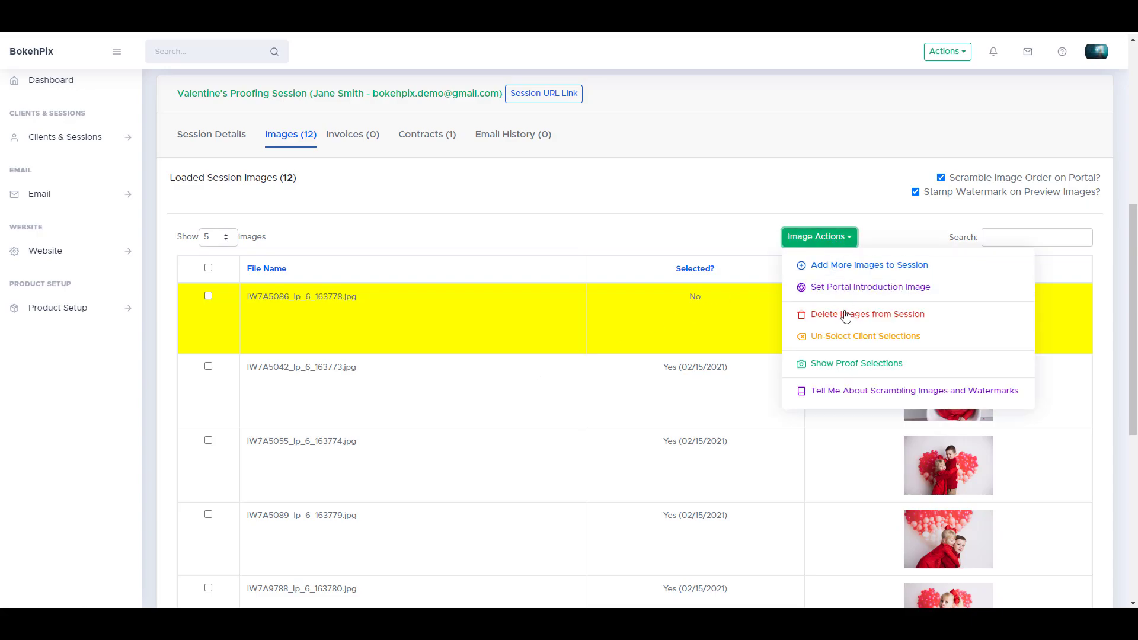
click(920, 368)
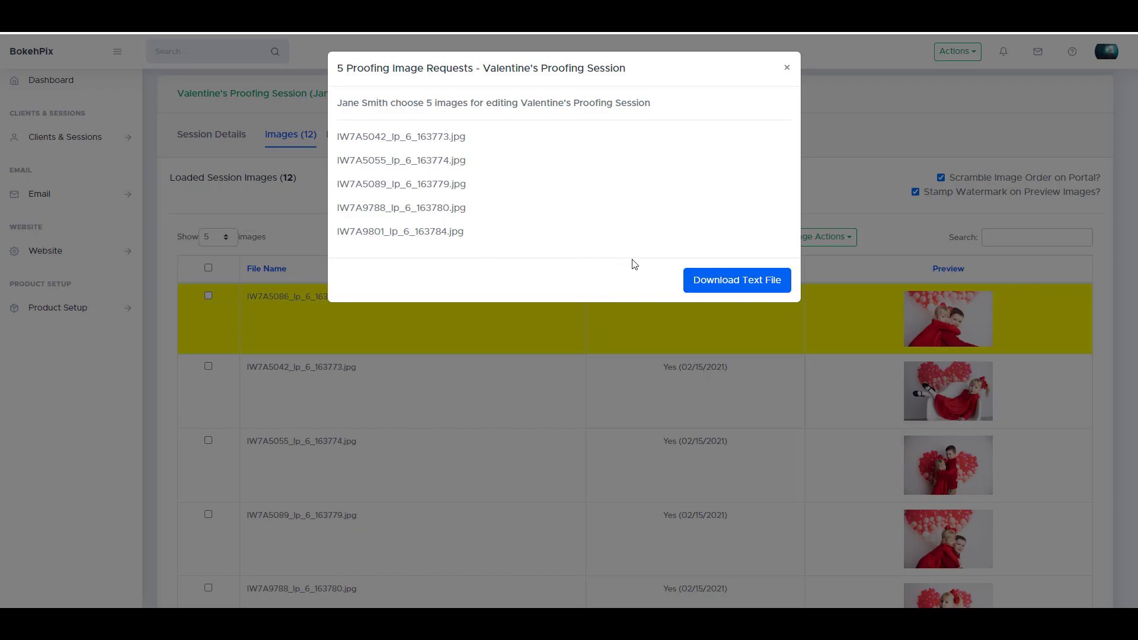
click(709, 282)
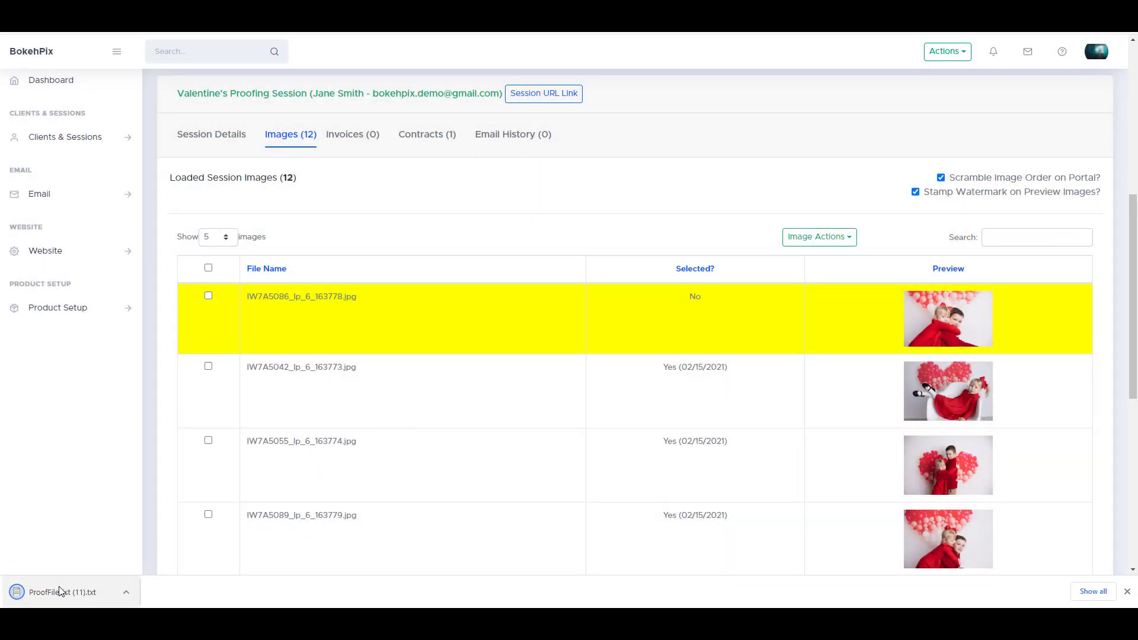
click(60, 591)
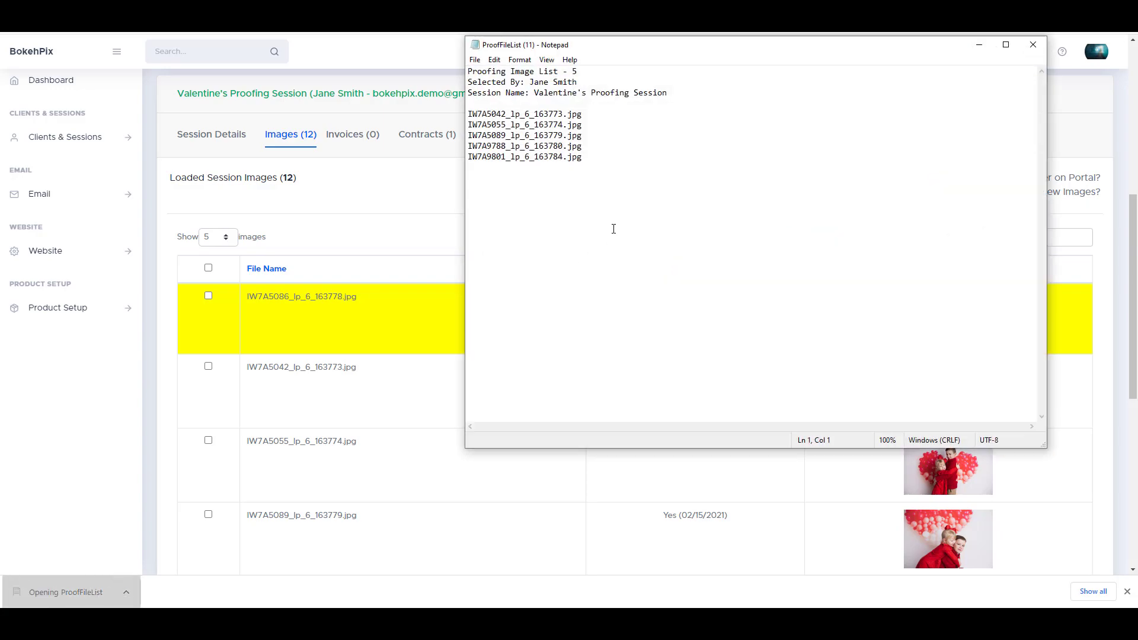
Step: Check the print options for the downloaded proof file list, cancel printing and close the file
click(475, 59)
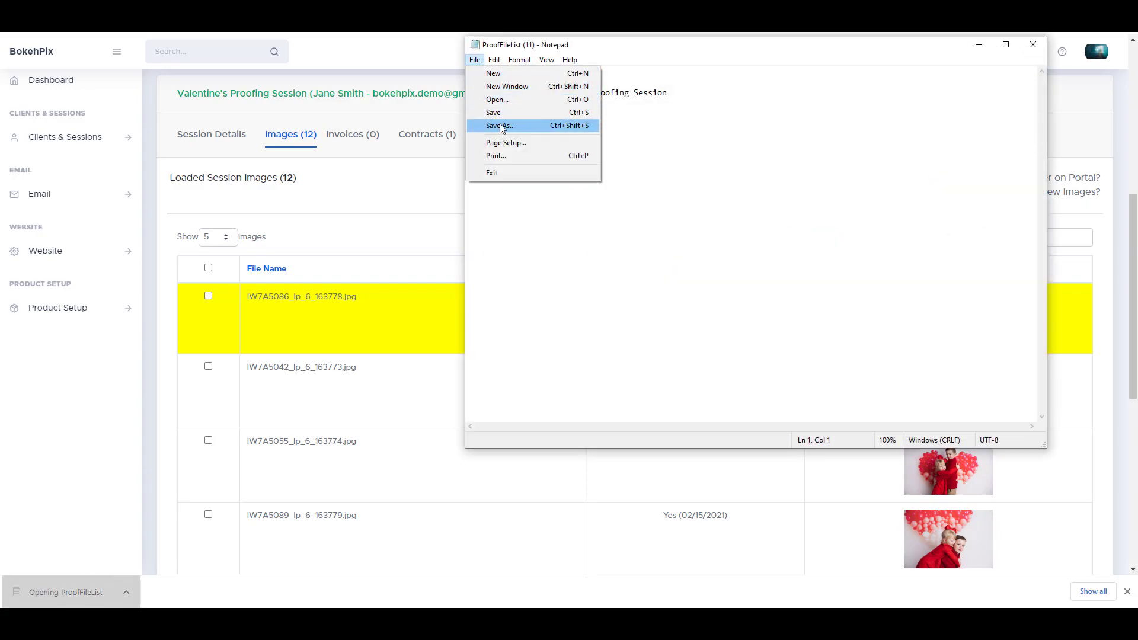
click(506, 155)
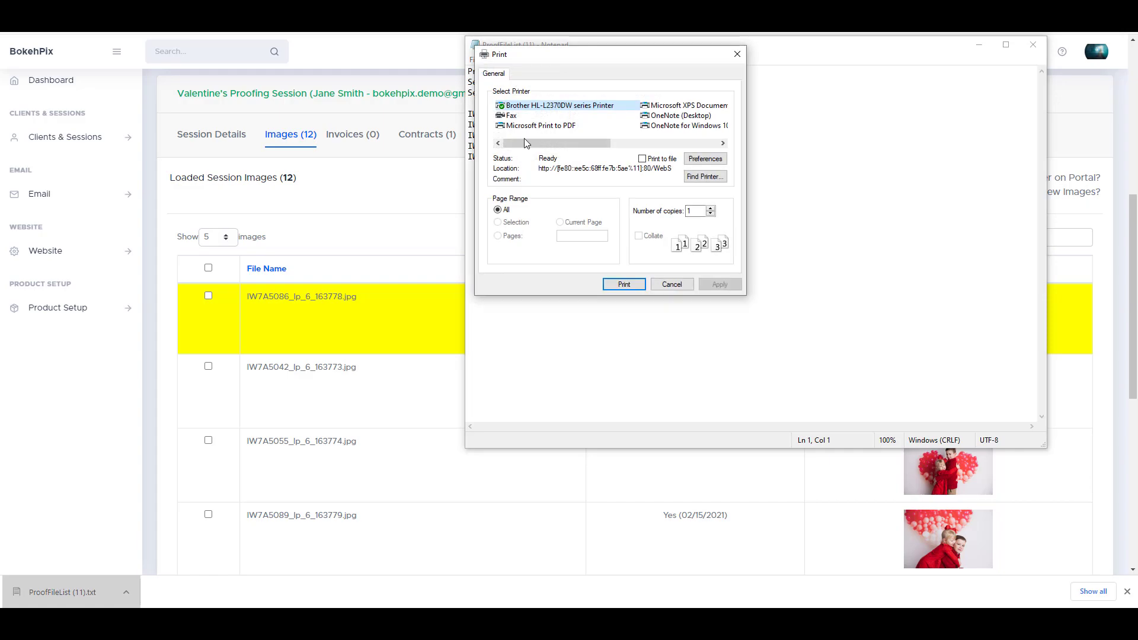
click(673, 285)
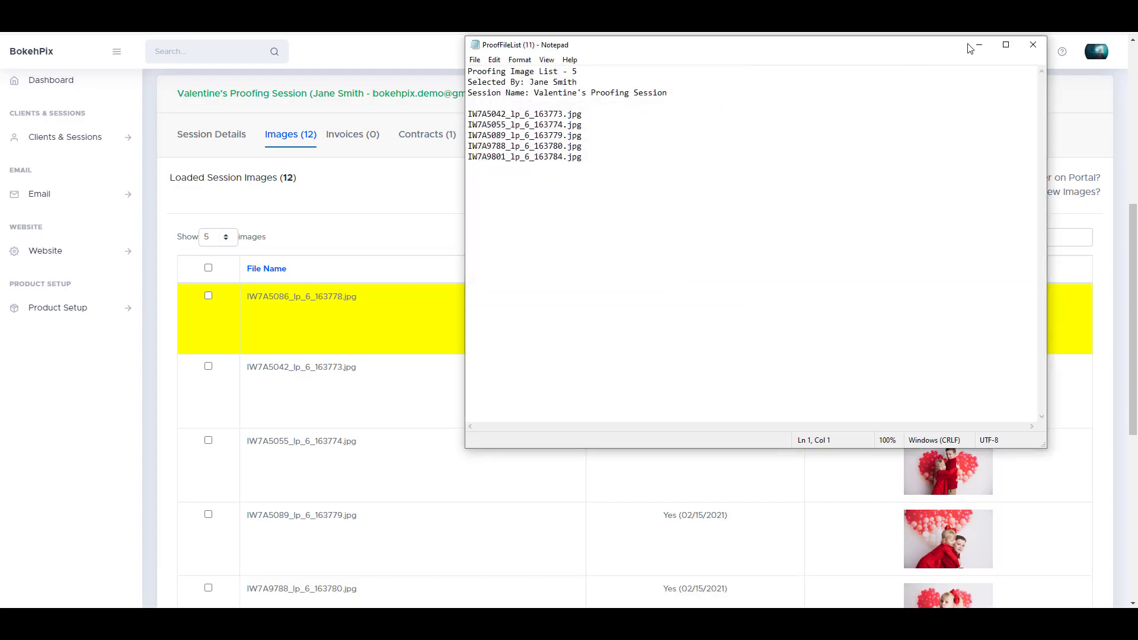
click(1033, 44)
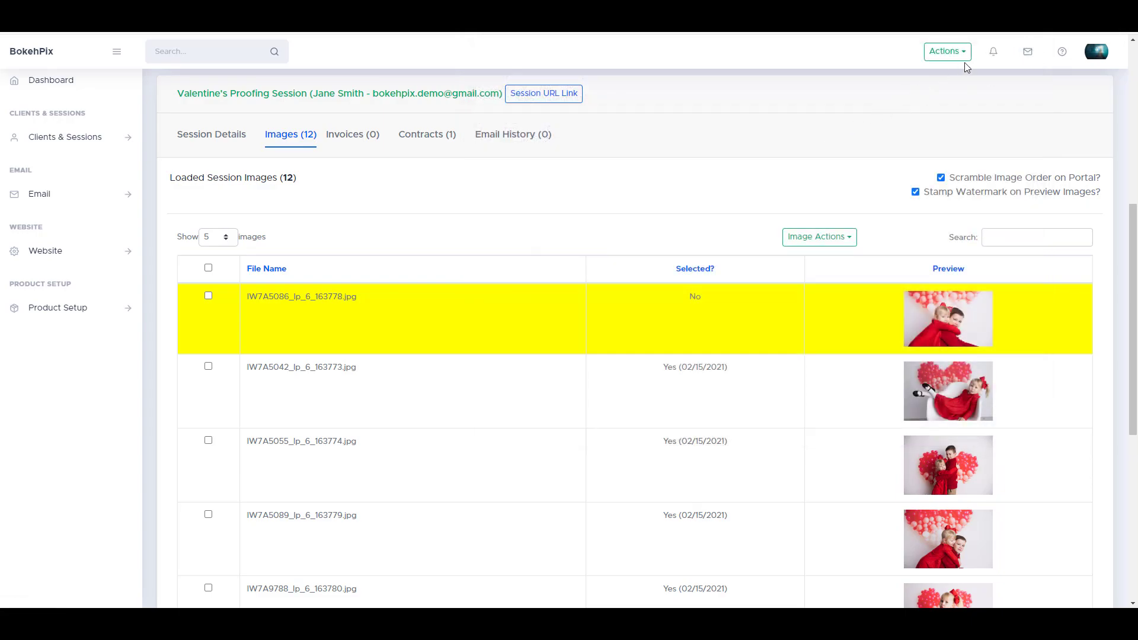
Step: View the image requests from the latest proof selection notification, dated 02/15/2021 11:07 AM, and close them
click(993, 55)
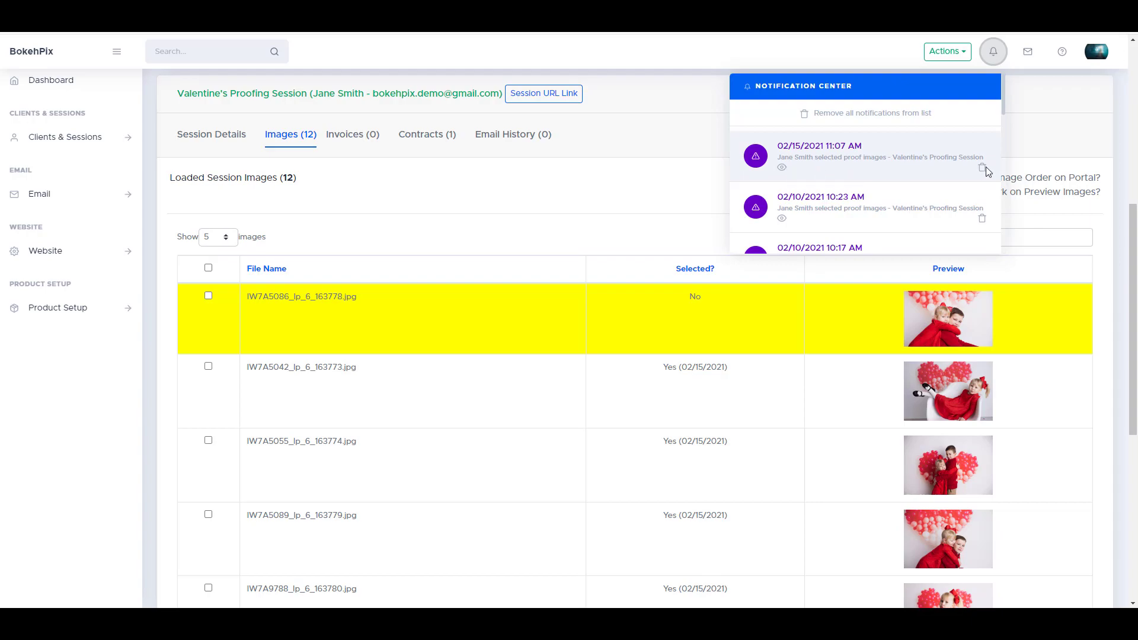
click(785, 172)
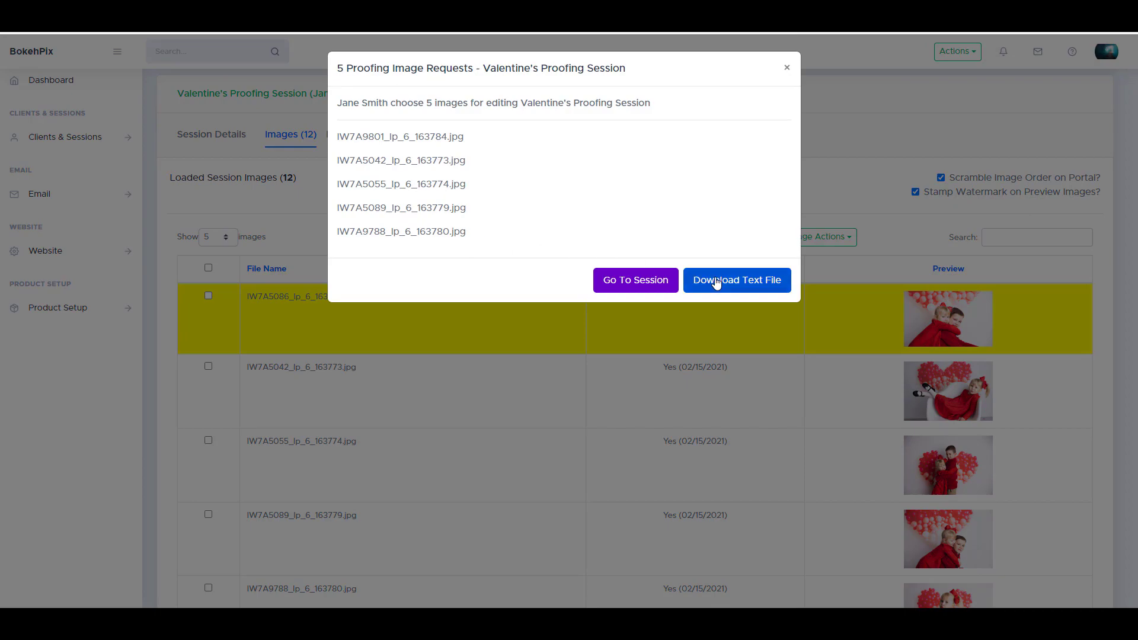
click(821, 196)
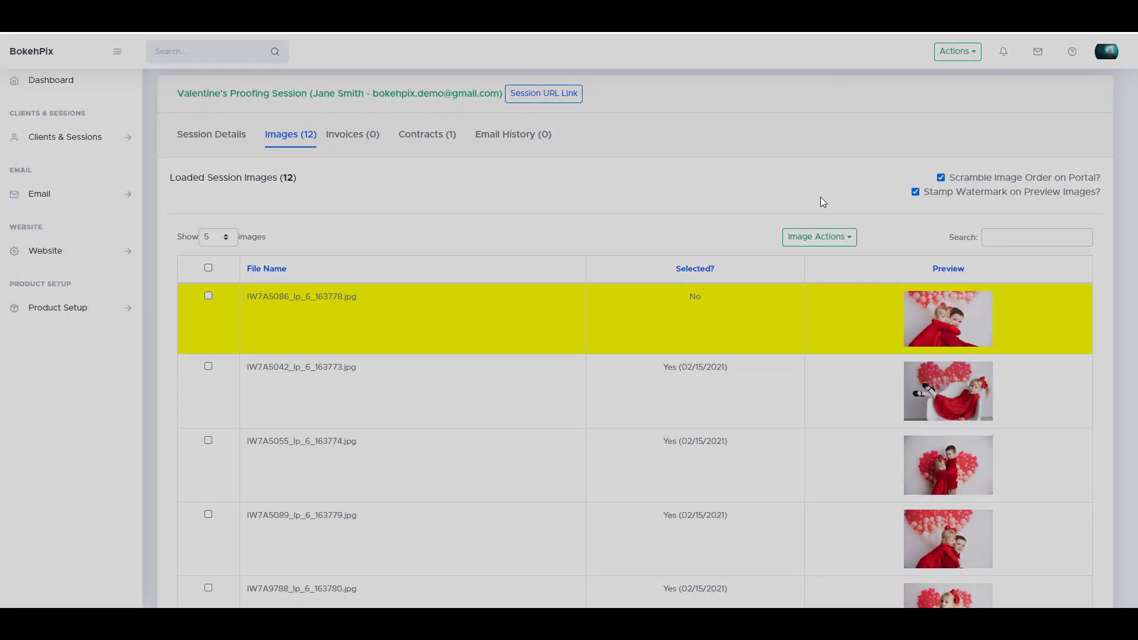
Step: From the dashboard, open the latest proof selection notification and go to its session
click(64, 84)
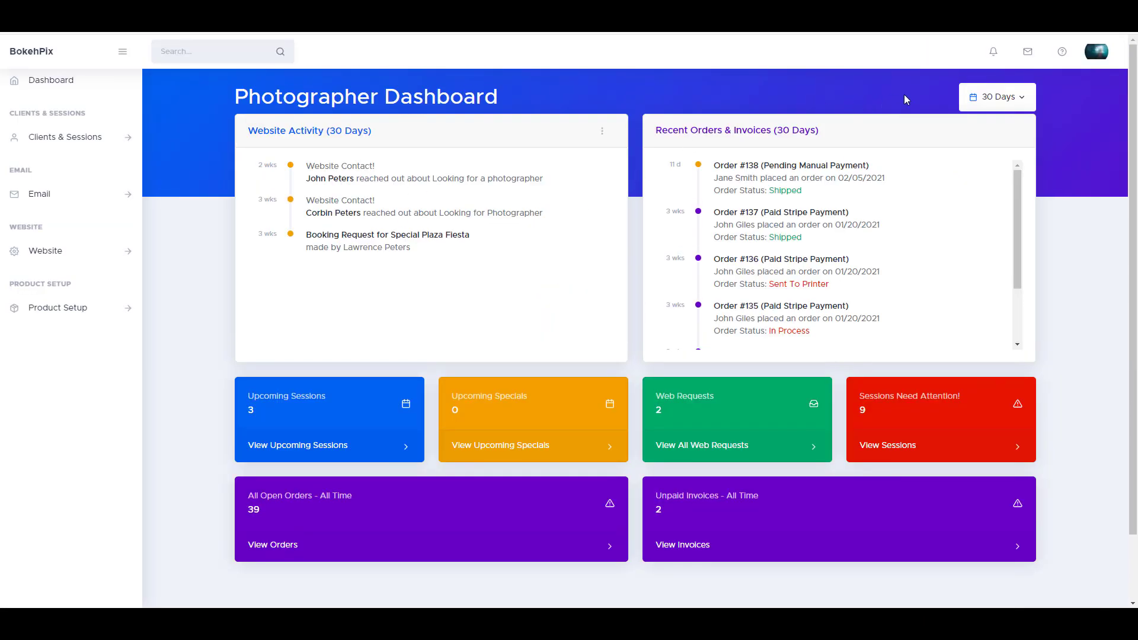
click(993, 53)
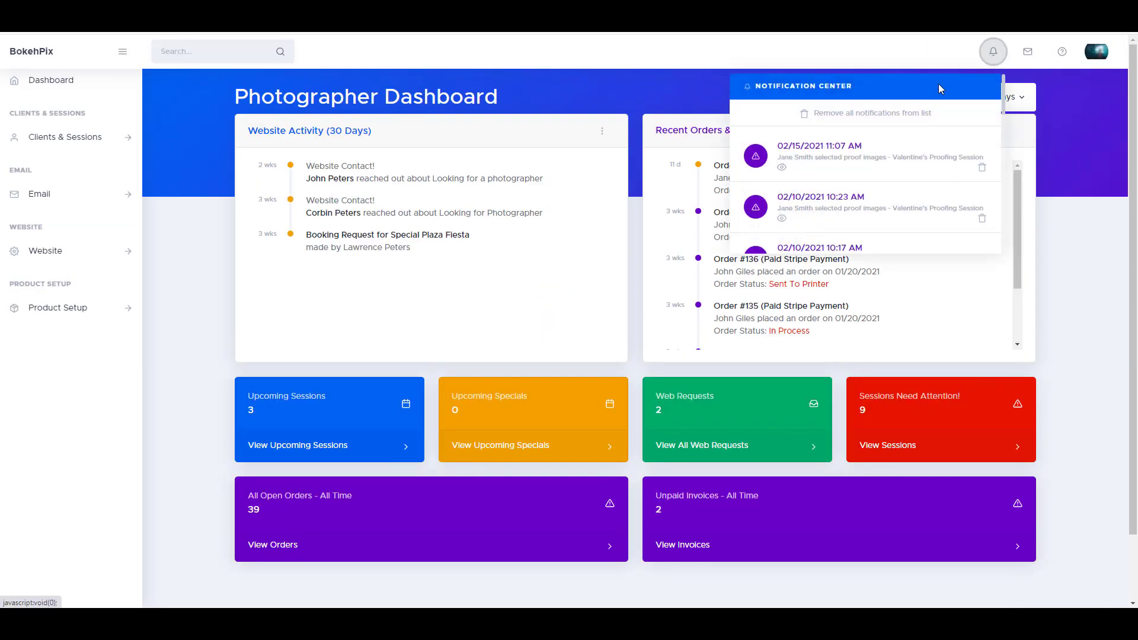
click(782, 168)
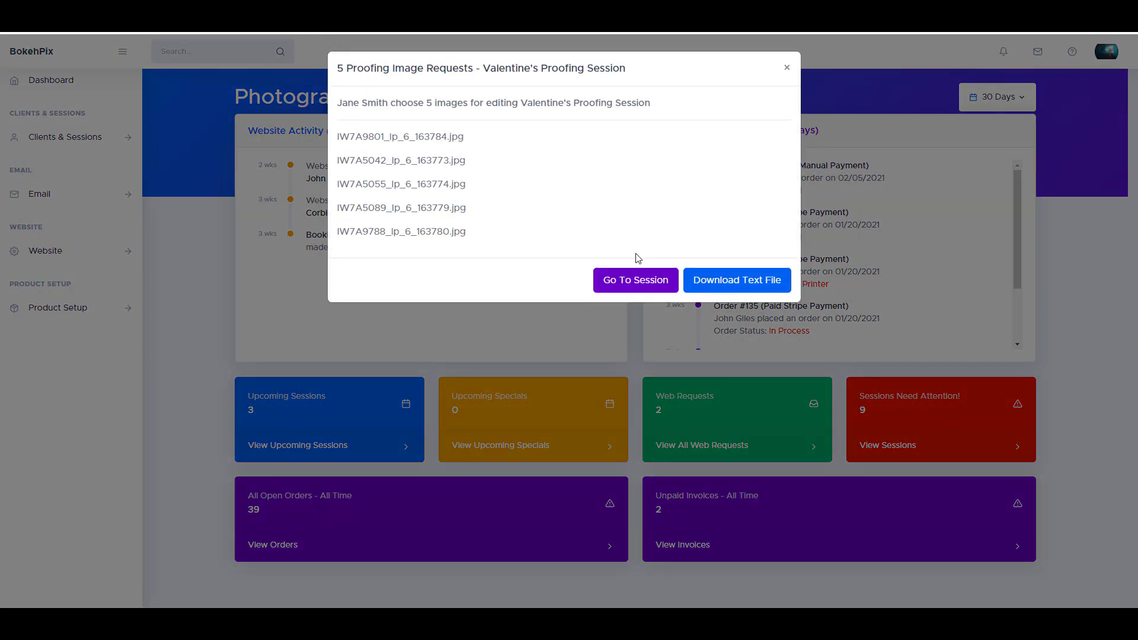
click(635, 280)
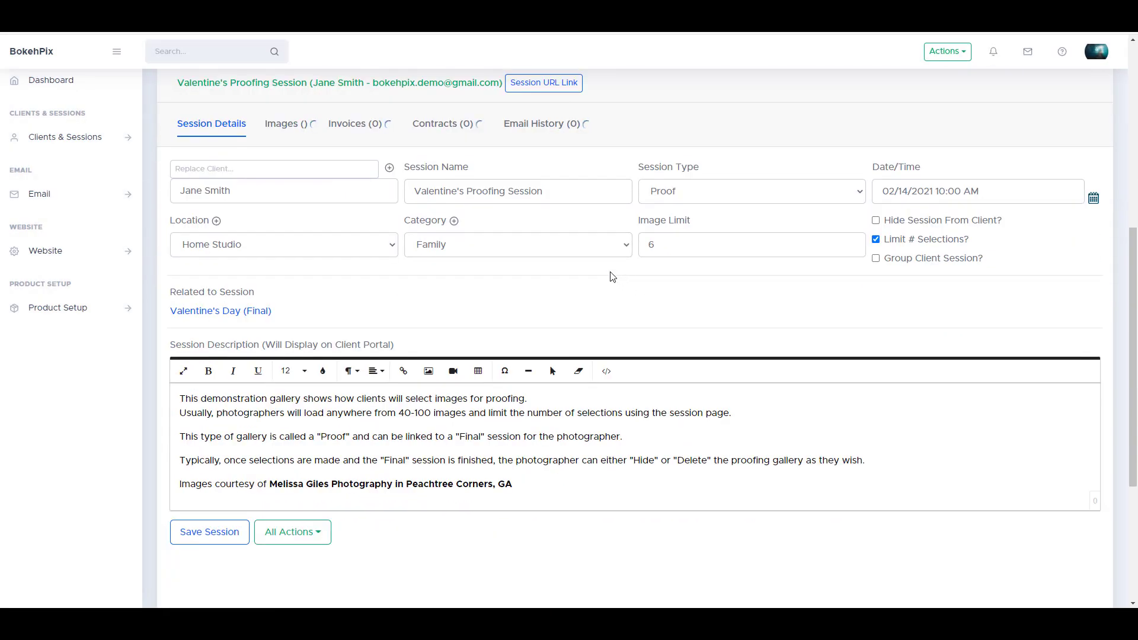
Step: Open the images of Valentine's Proofing Session and show the client's proof selections
click(300, 132)
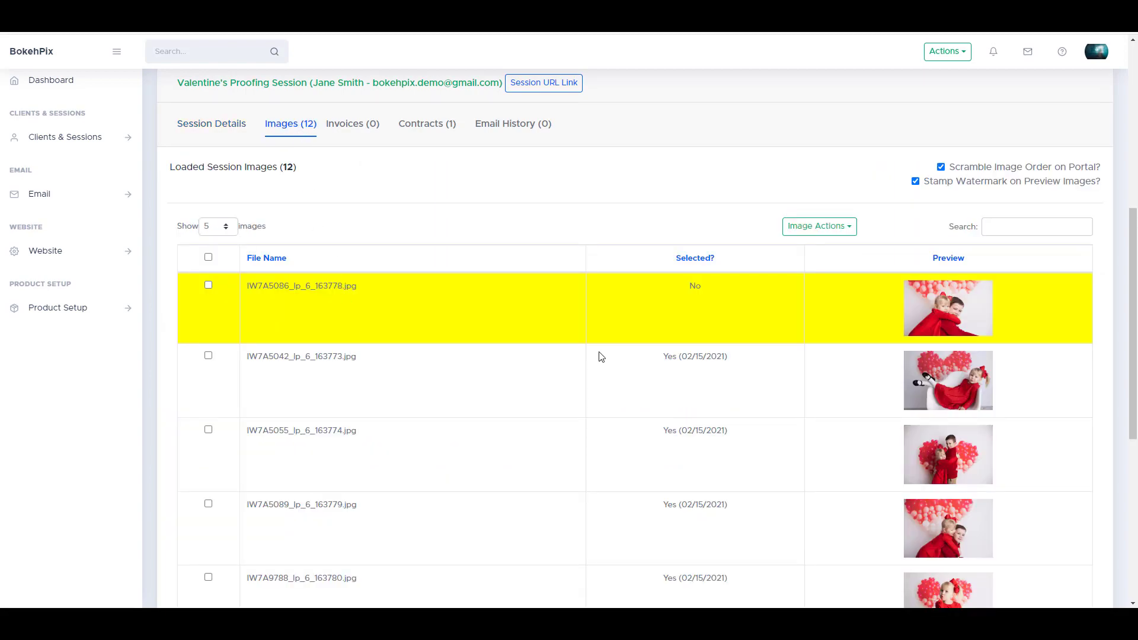
click(808, 230)
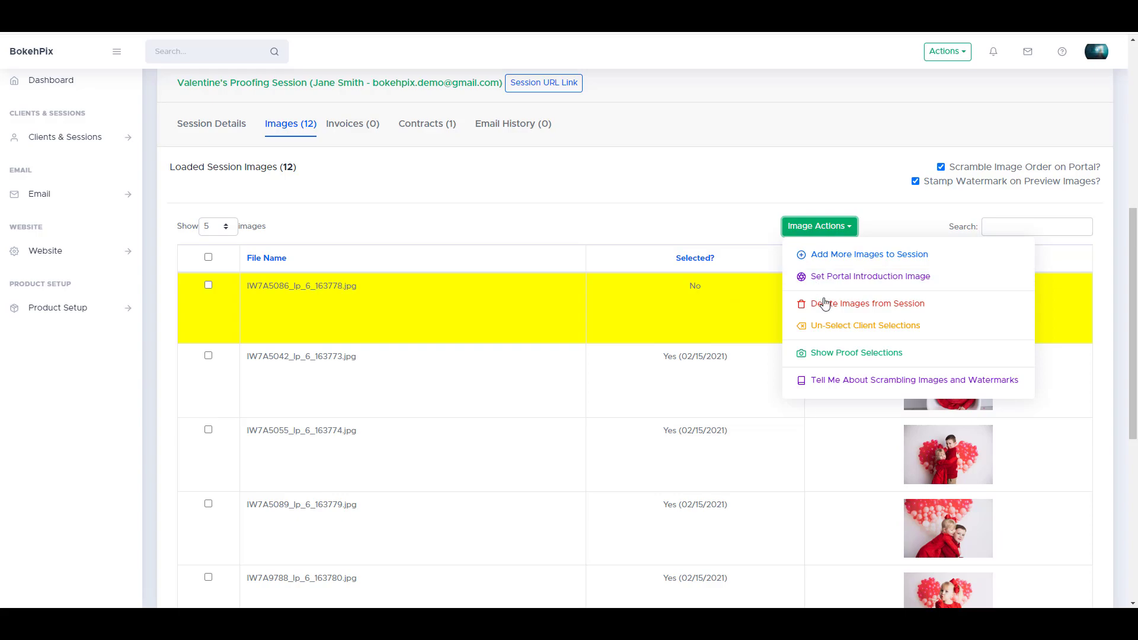
click(842, 354)
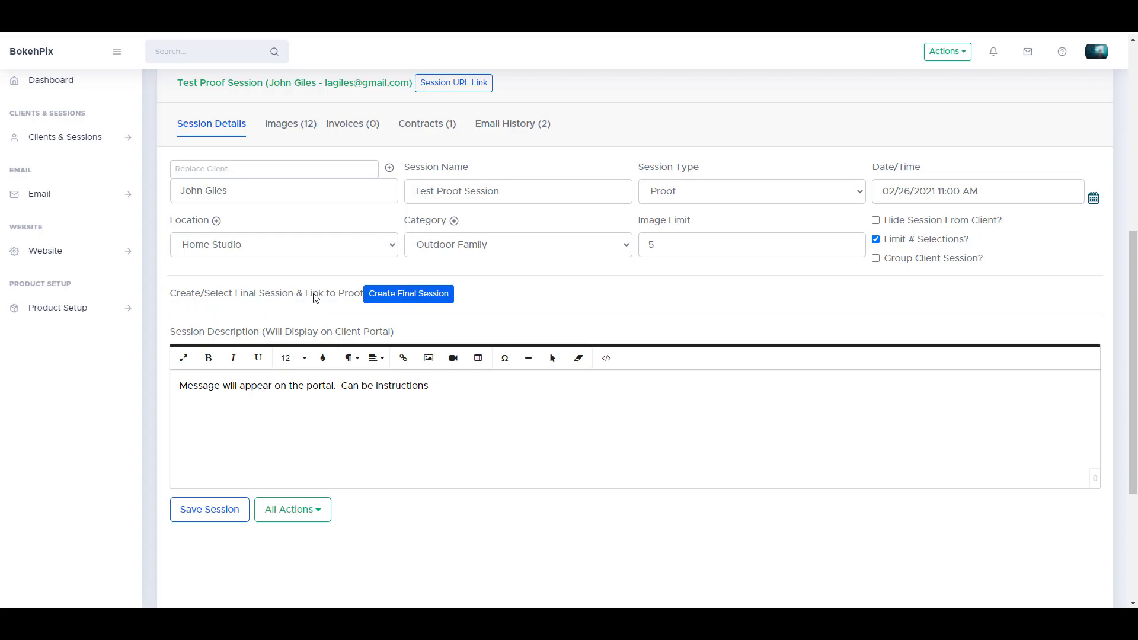
Step: Create a new final session linked to Test Proof Session from the proof's details
click(320, 510)
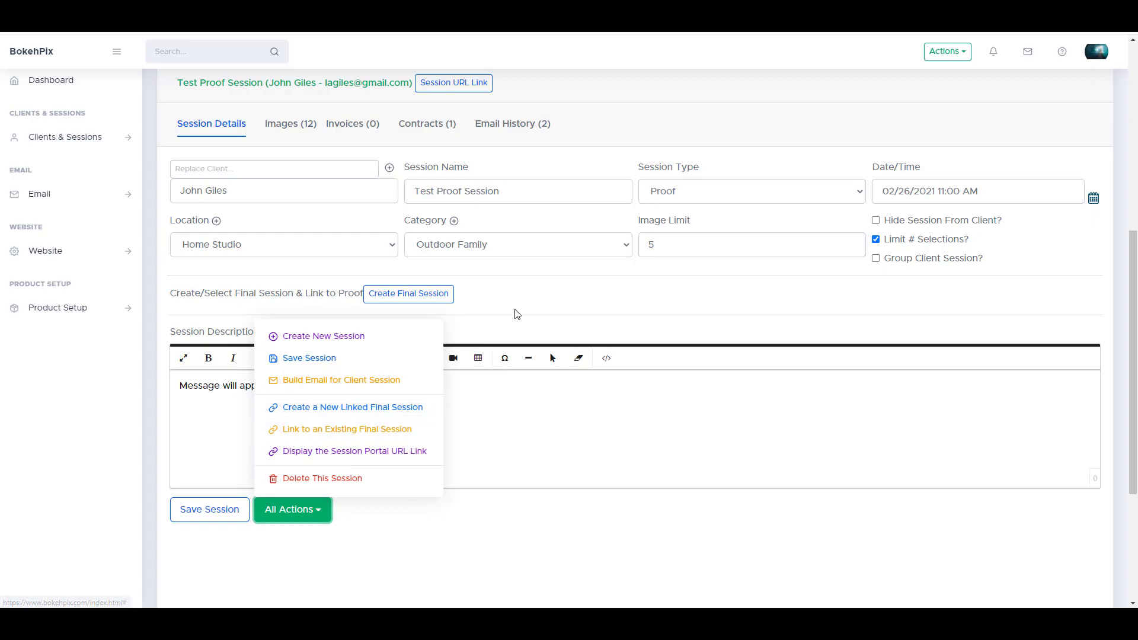
click(415, 295)
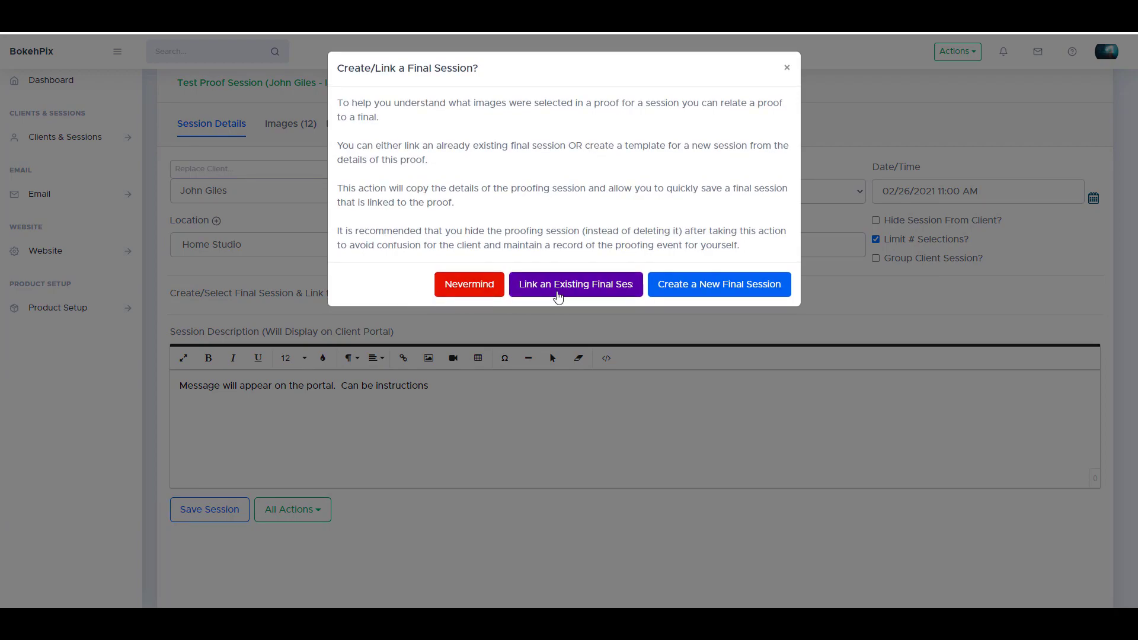
click(678, 290)
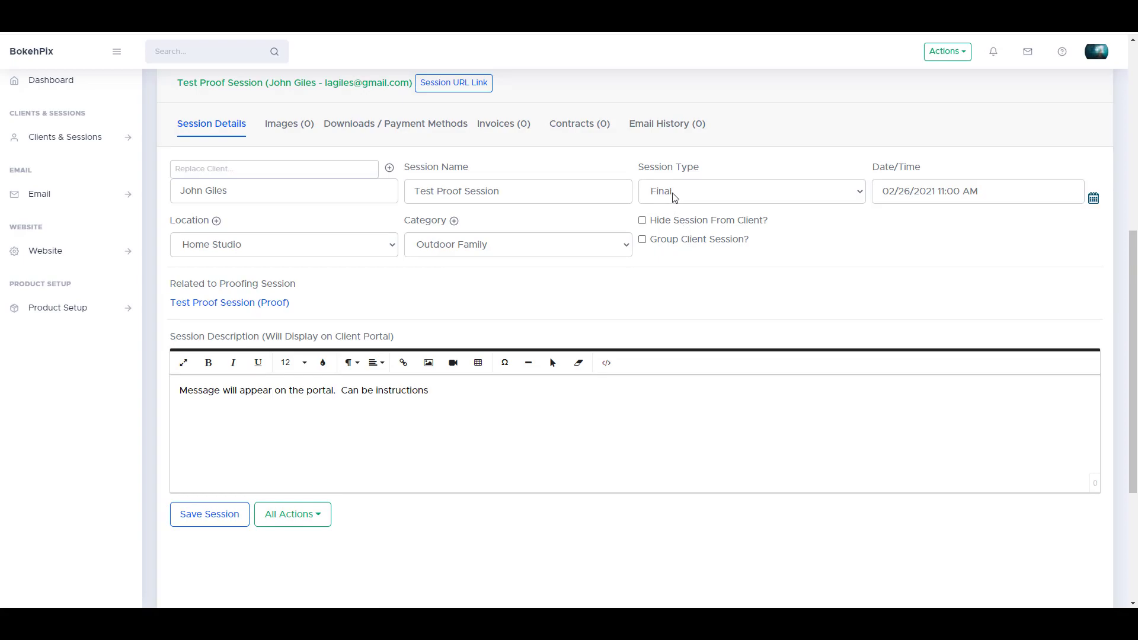
Step: Review the new final session's download and payment options, and save the session
click(369, 131)
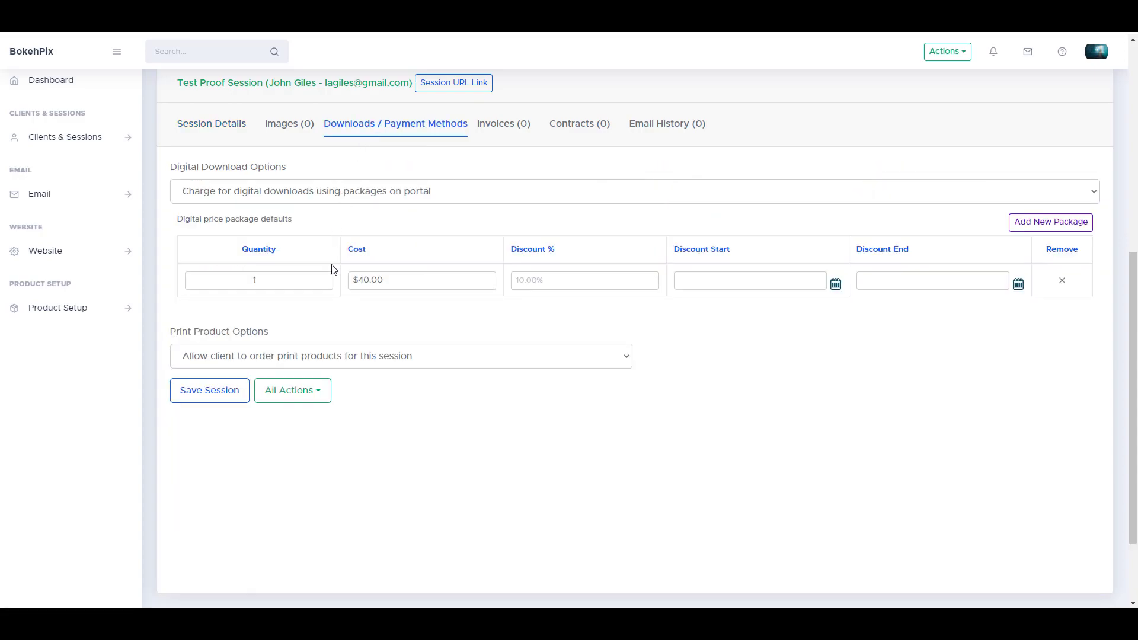
click(225, 134)
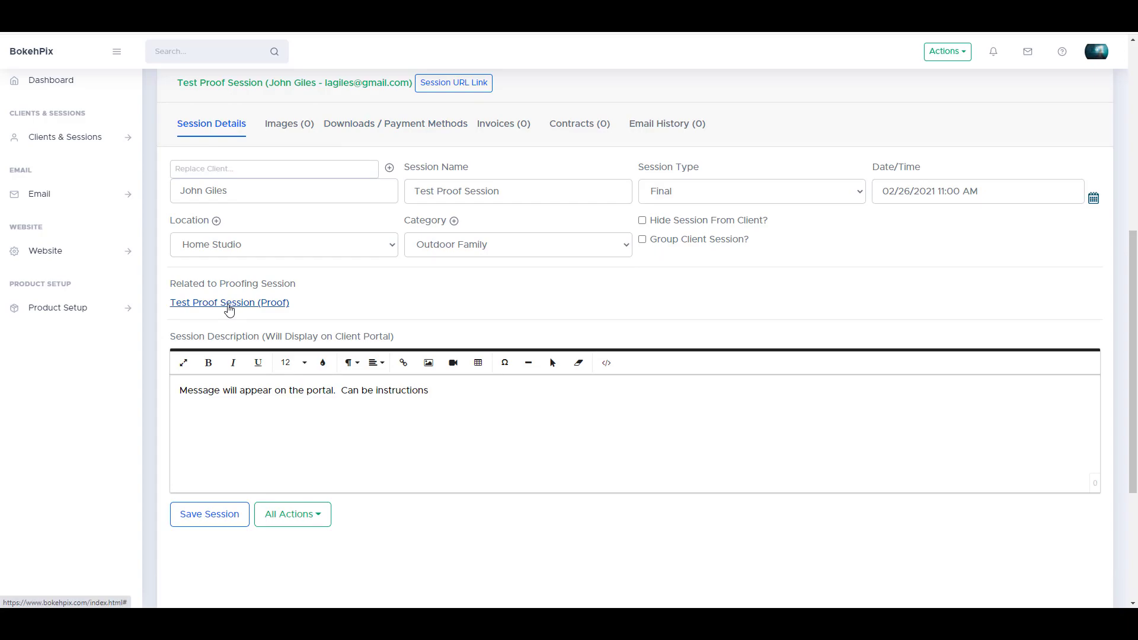
click(222, 527)
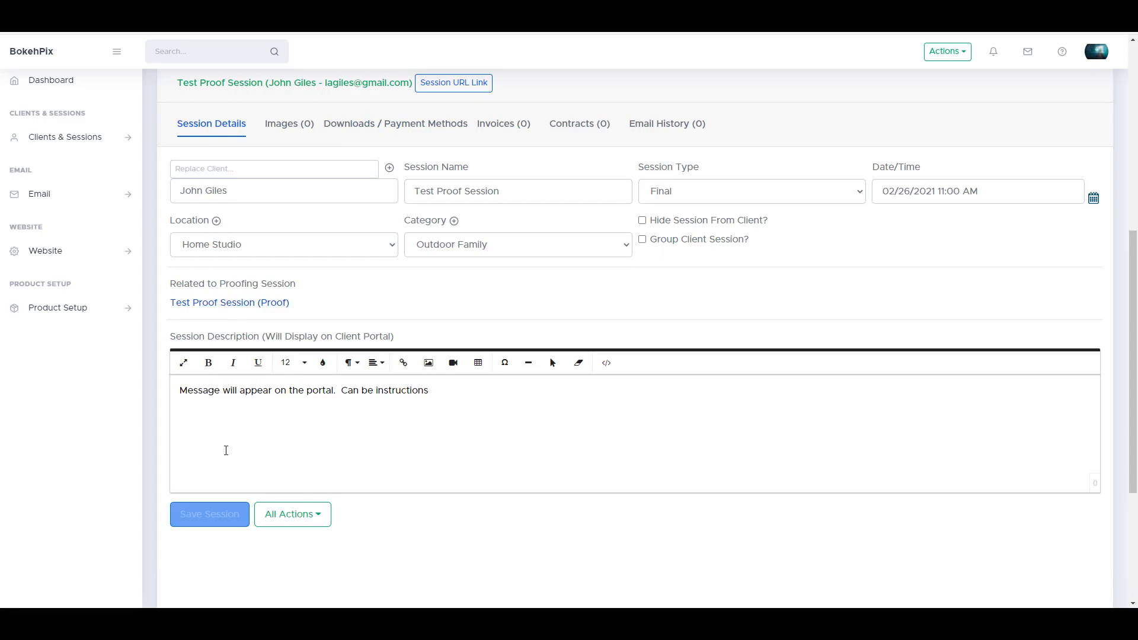
Step: Follow the links between the related proof and final sessions, and open the final session's image upload area
click(230, 304)
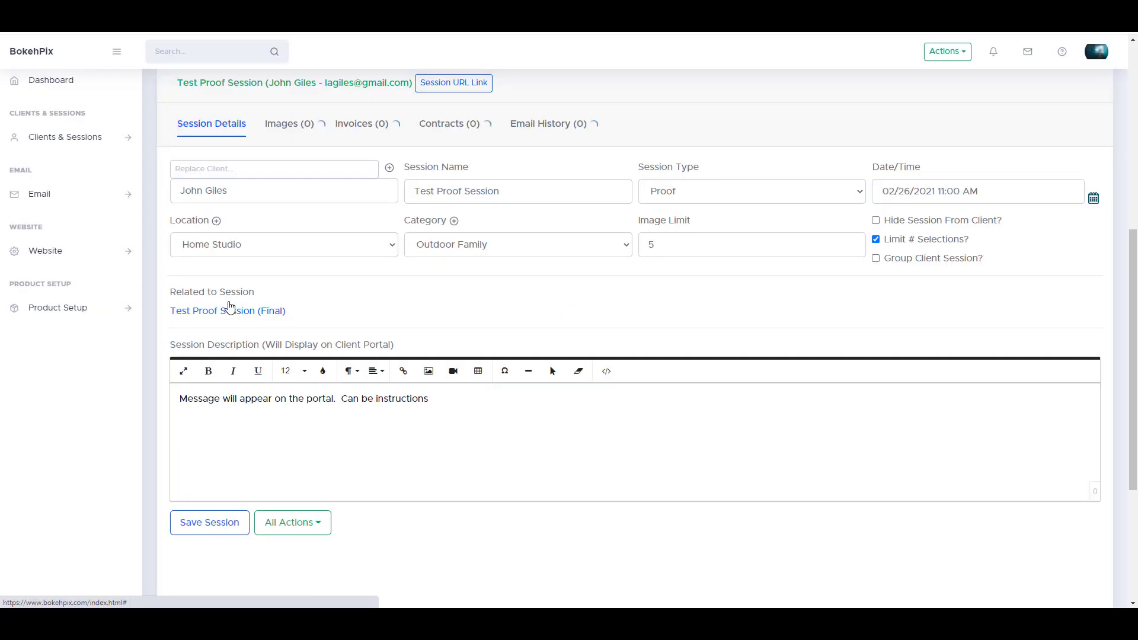
click(265, 313)
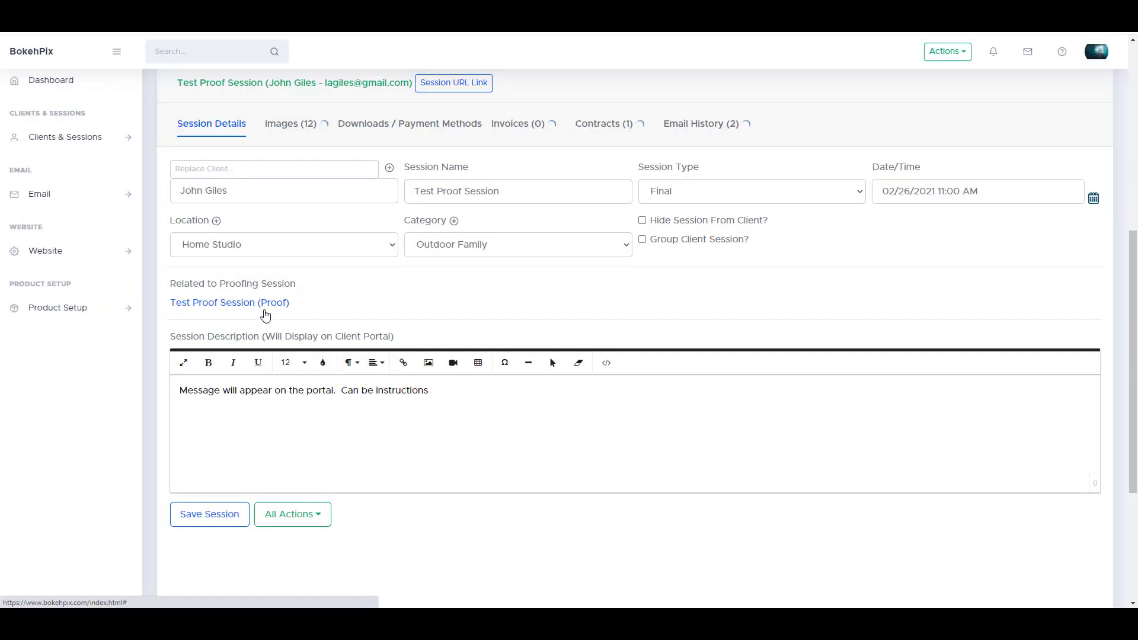
click(267, 308)
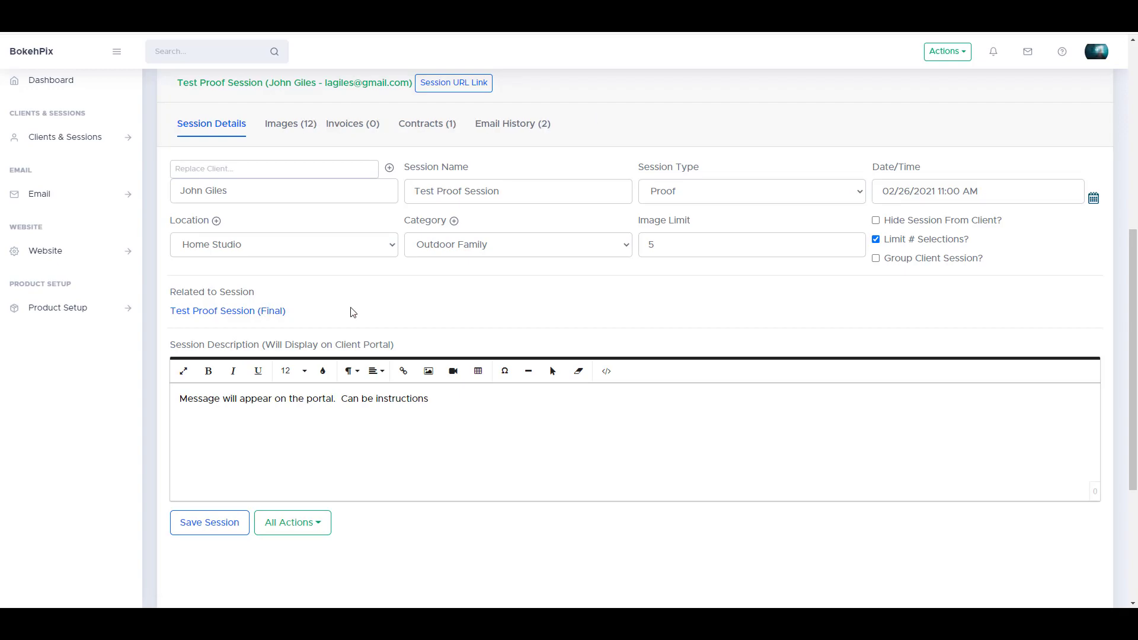
click(279, 310)
click(284, 126)
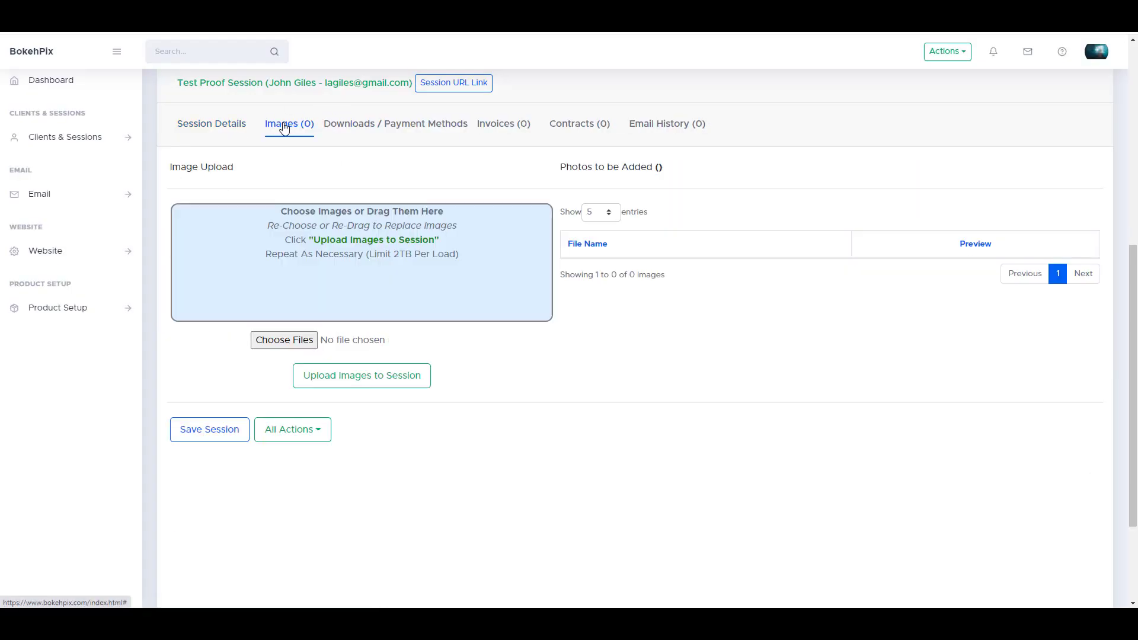